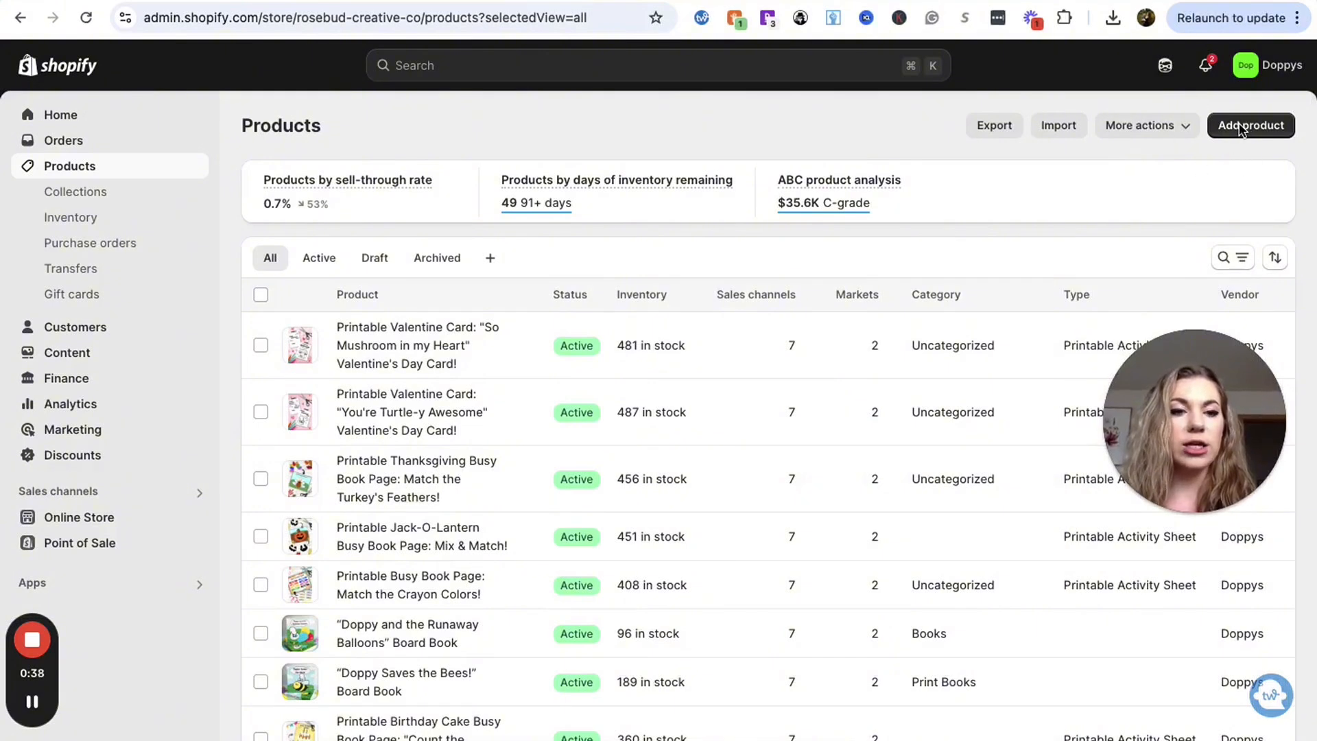
Start adding a new product and look over the Doppy_Pot_Of_Gold_Coloring_Page.pdf file
left_click(1243, 130)
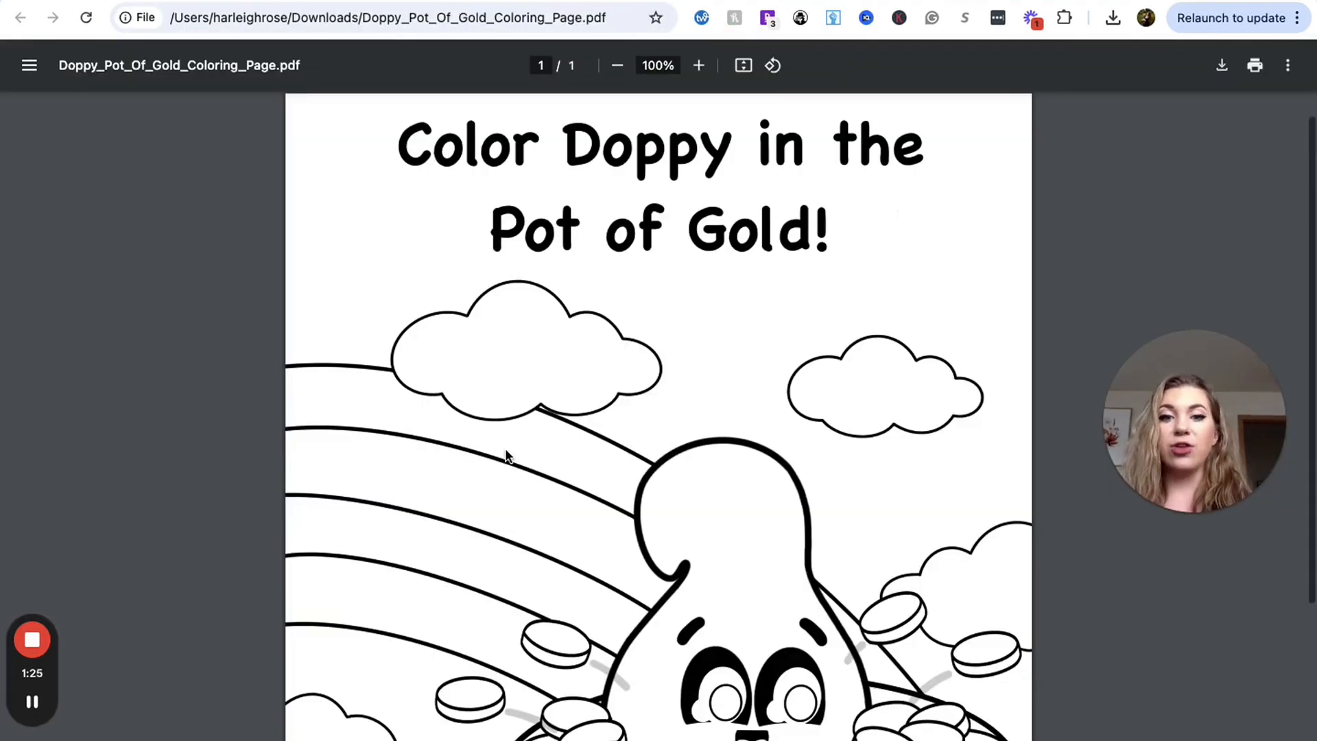
scroll(505, 455, "down", 2)
scroll(506, 455, "up", 2)
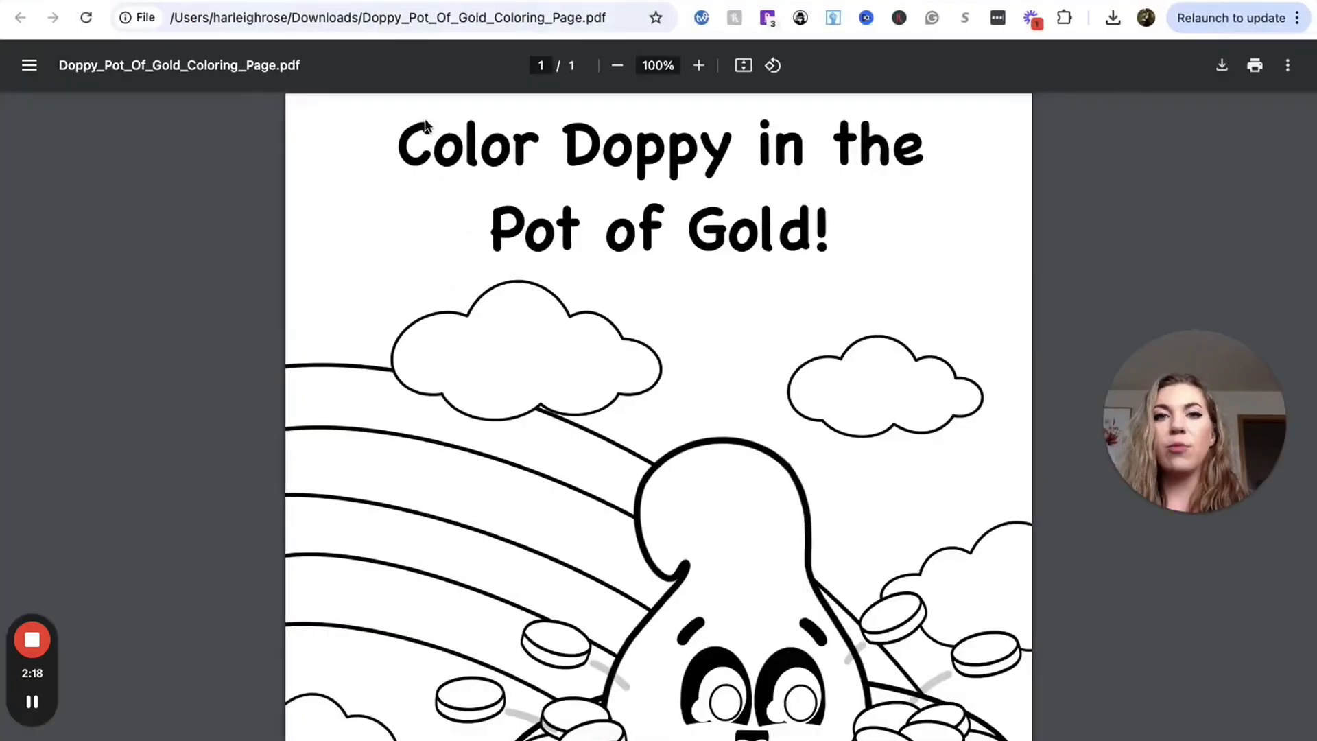
Search Google for "st patrick's day coloring pages for kids" using the suggested query
left_click(210, 1)
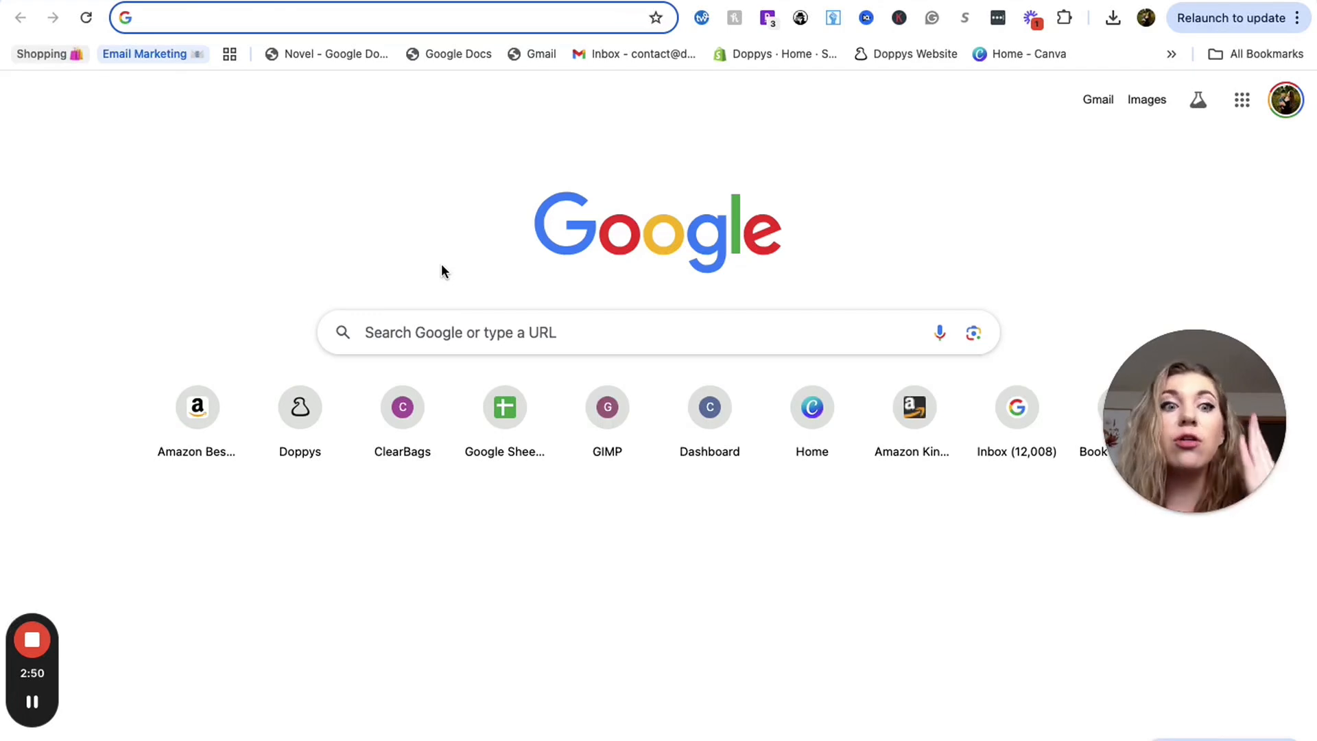
left_click(453, 332)
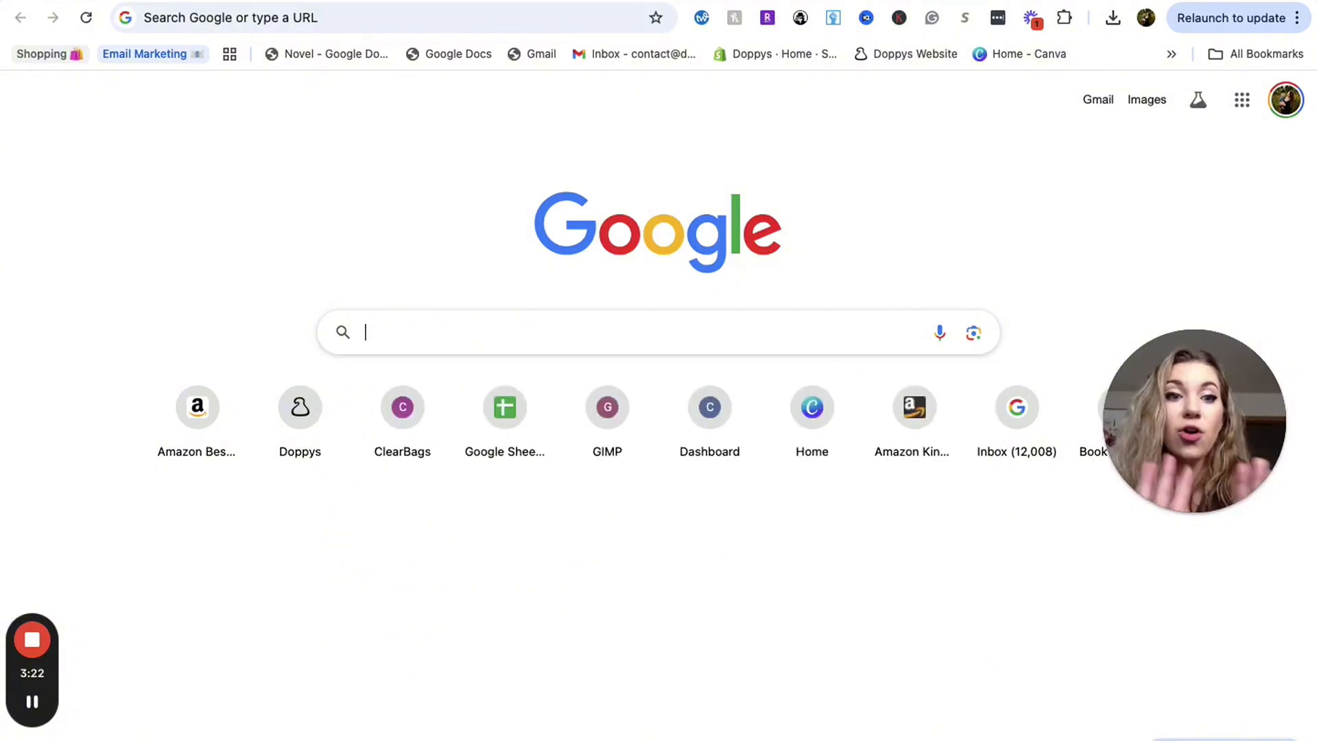
type("st ")
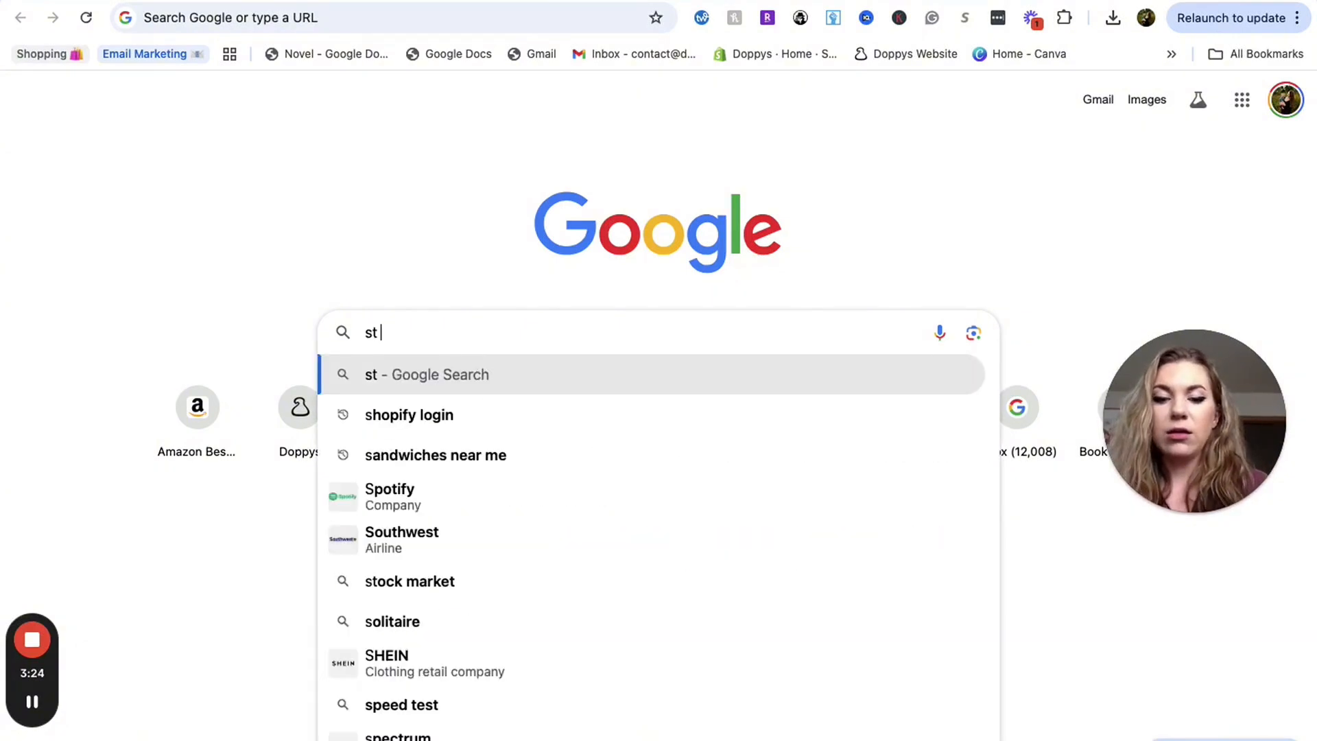
type("patricks ")
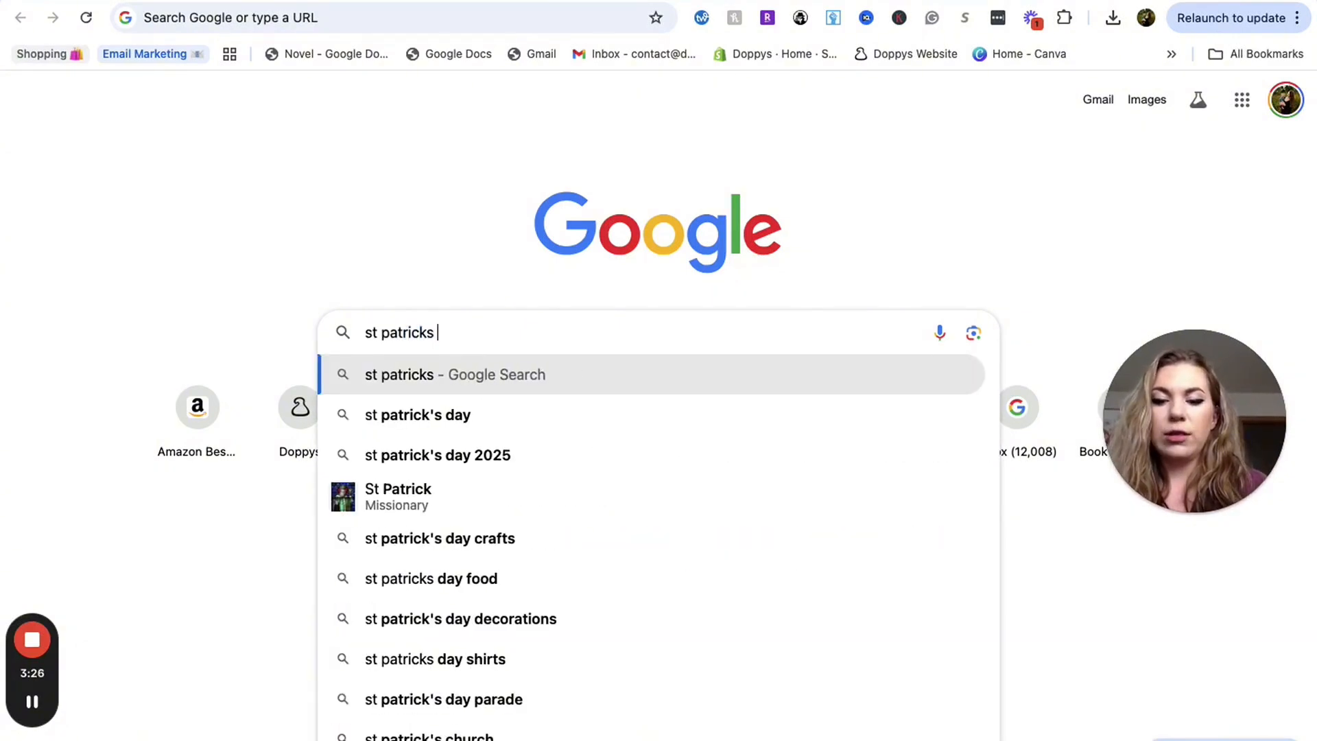
type("day coloring pa")
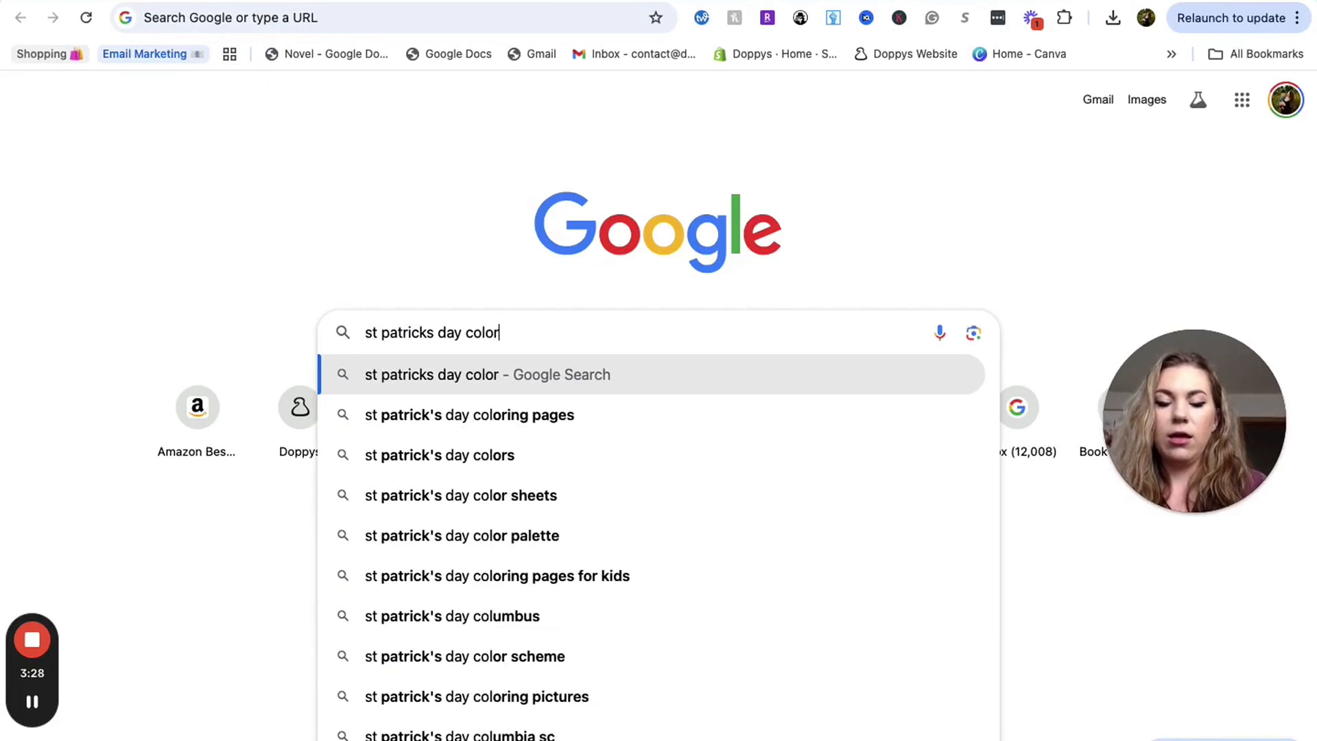
type("ge")
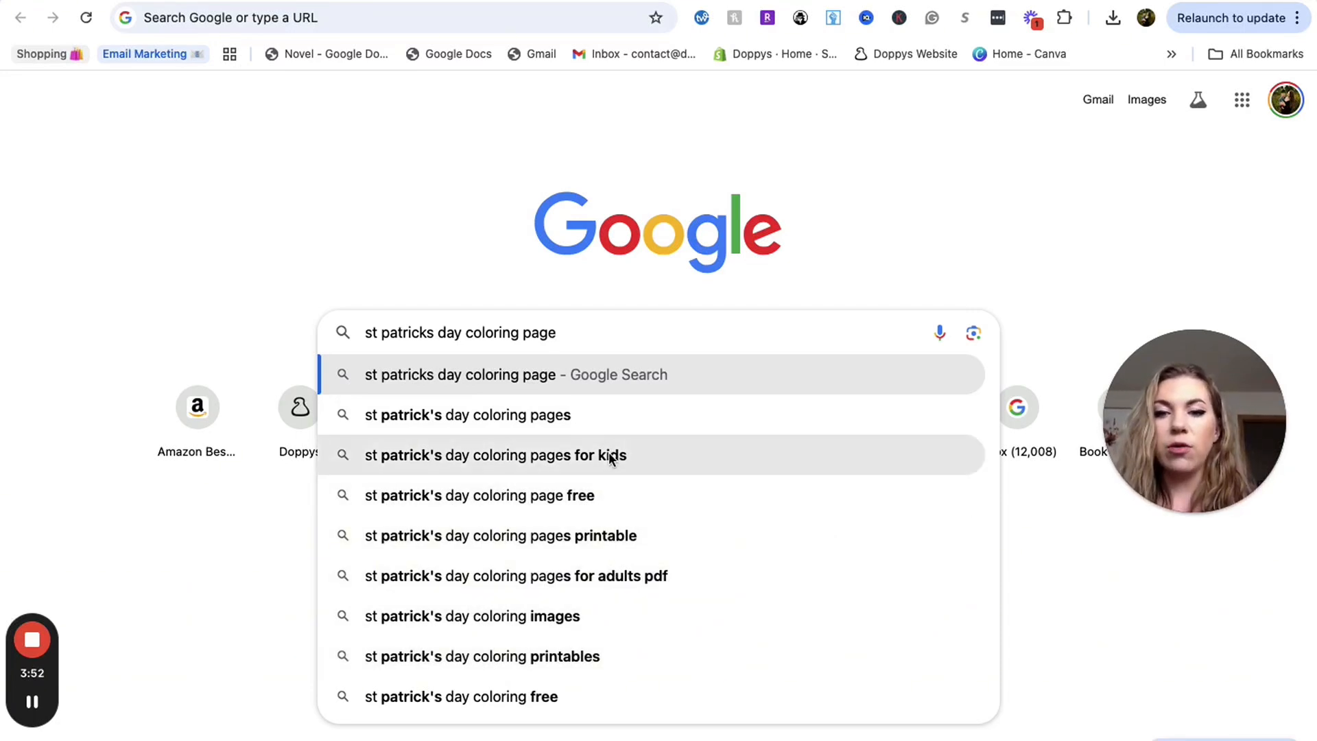
left_click(611, 458)
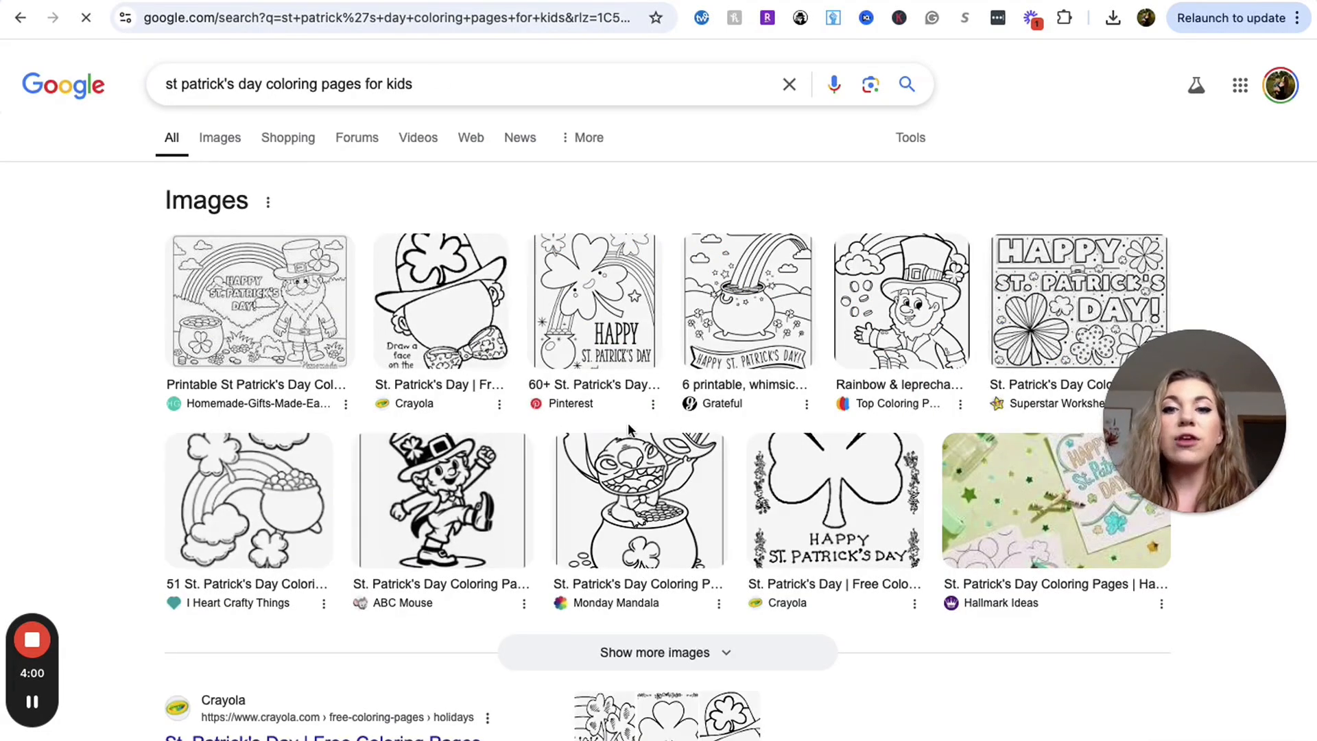
Examine the search trend, competing results and SERP keyword volumes for the St. Patrick's Day coloring pages for kids query
scroll(628, 423, "down", 1)
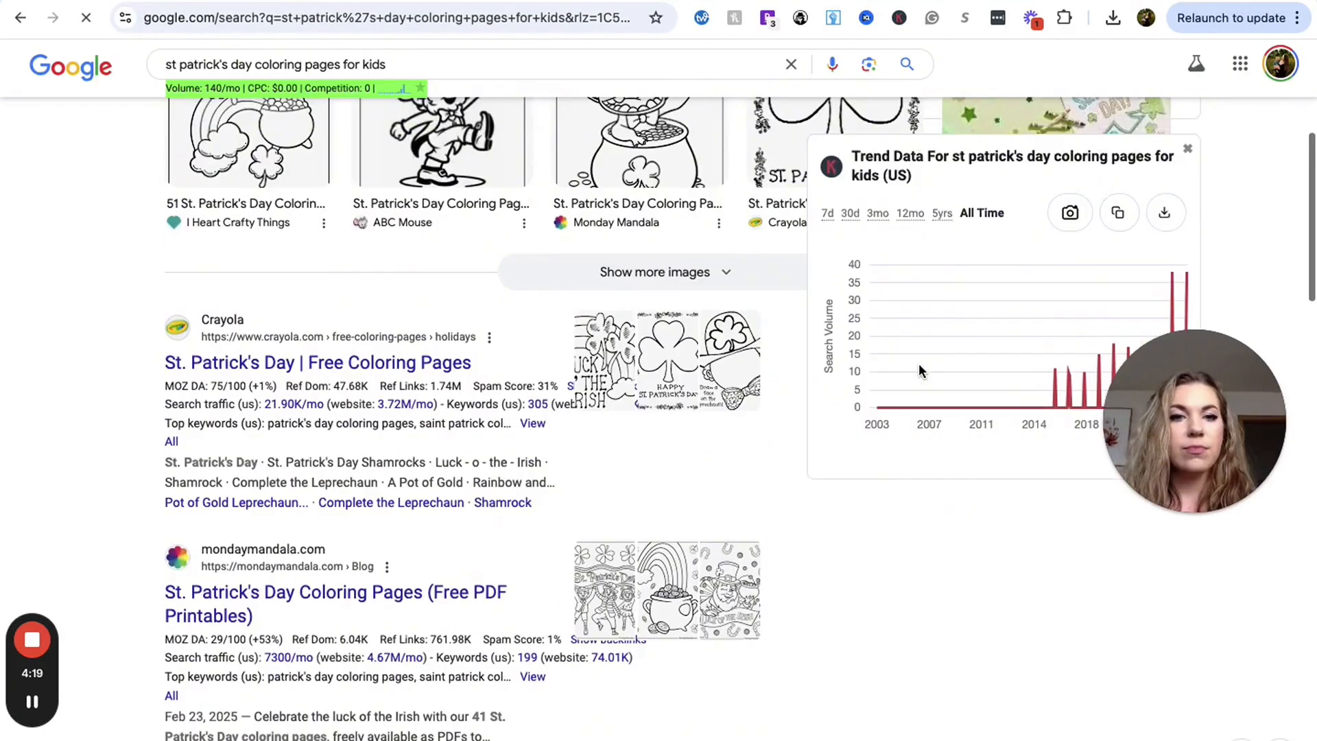
scroll(919, 370, "up", 2)
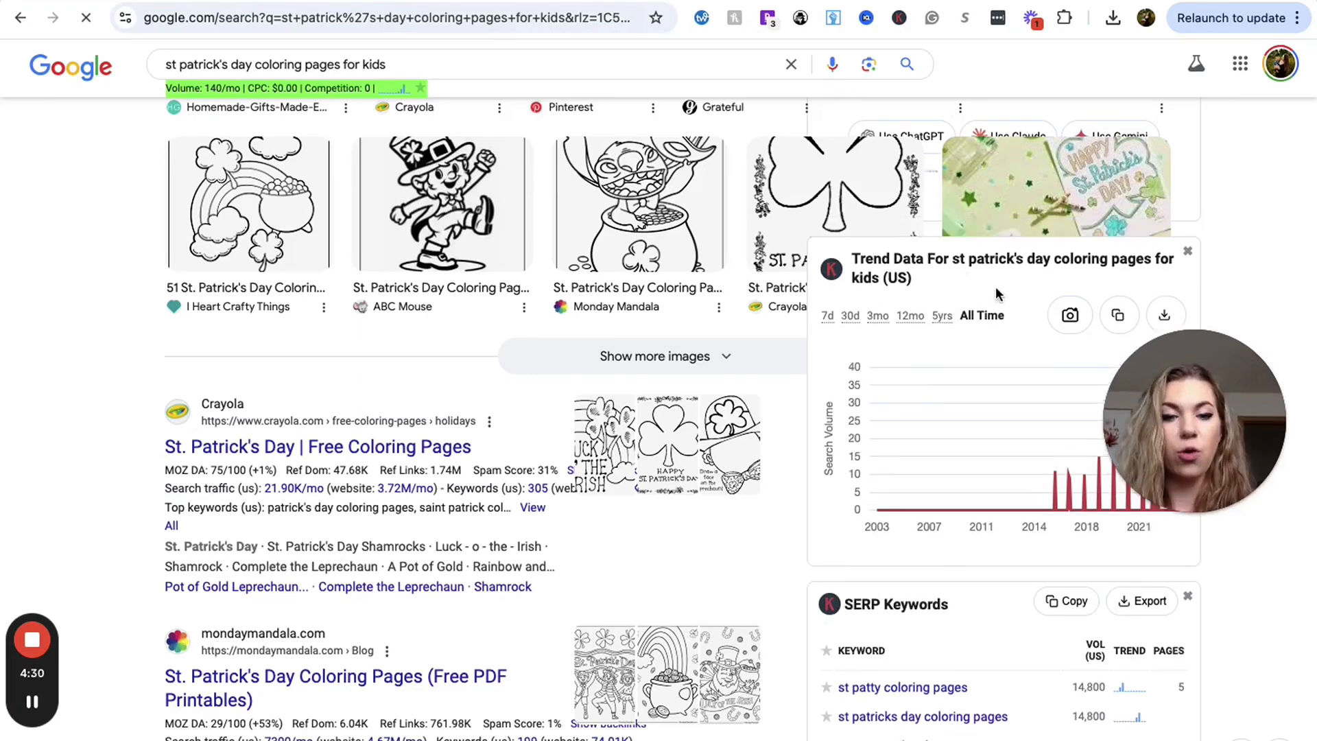
scroll(1122, 236, "down", 4)
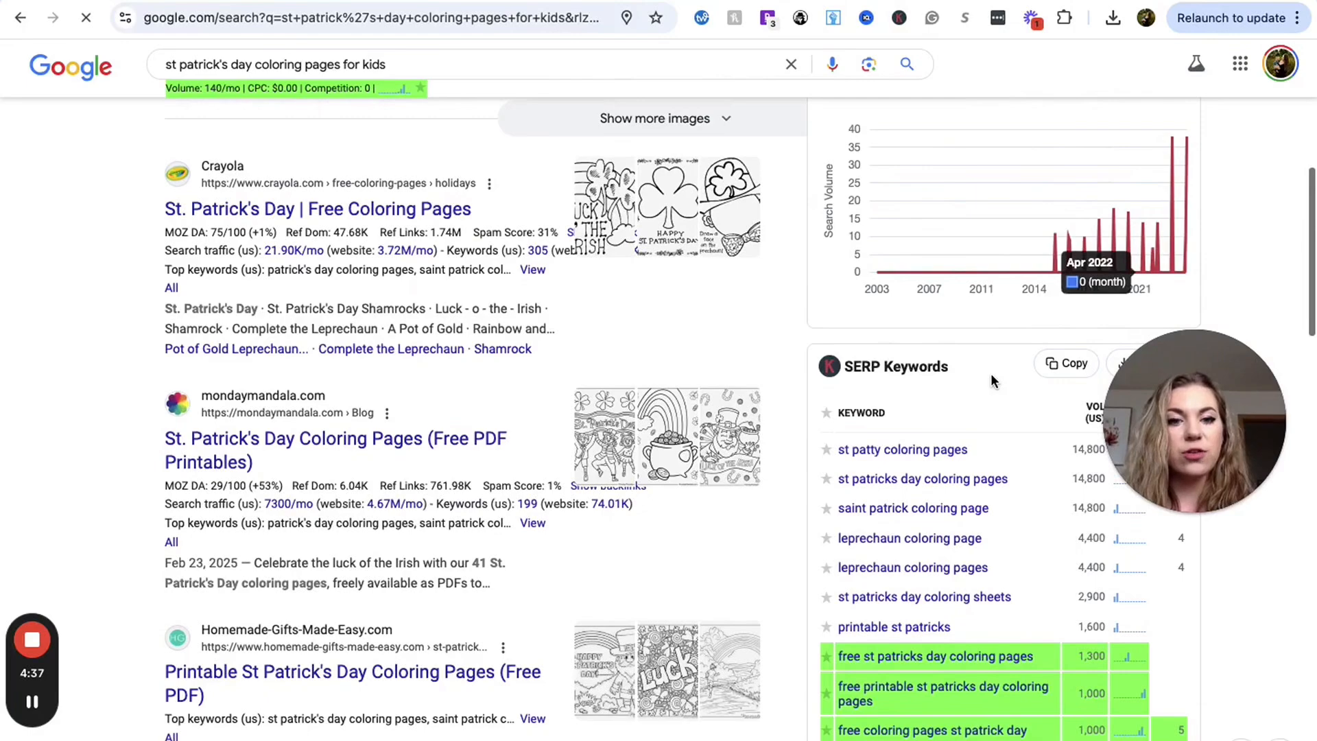
scroll(990, 373, "down", 3)
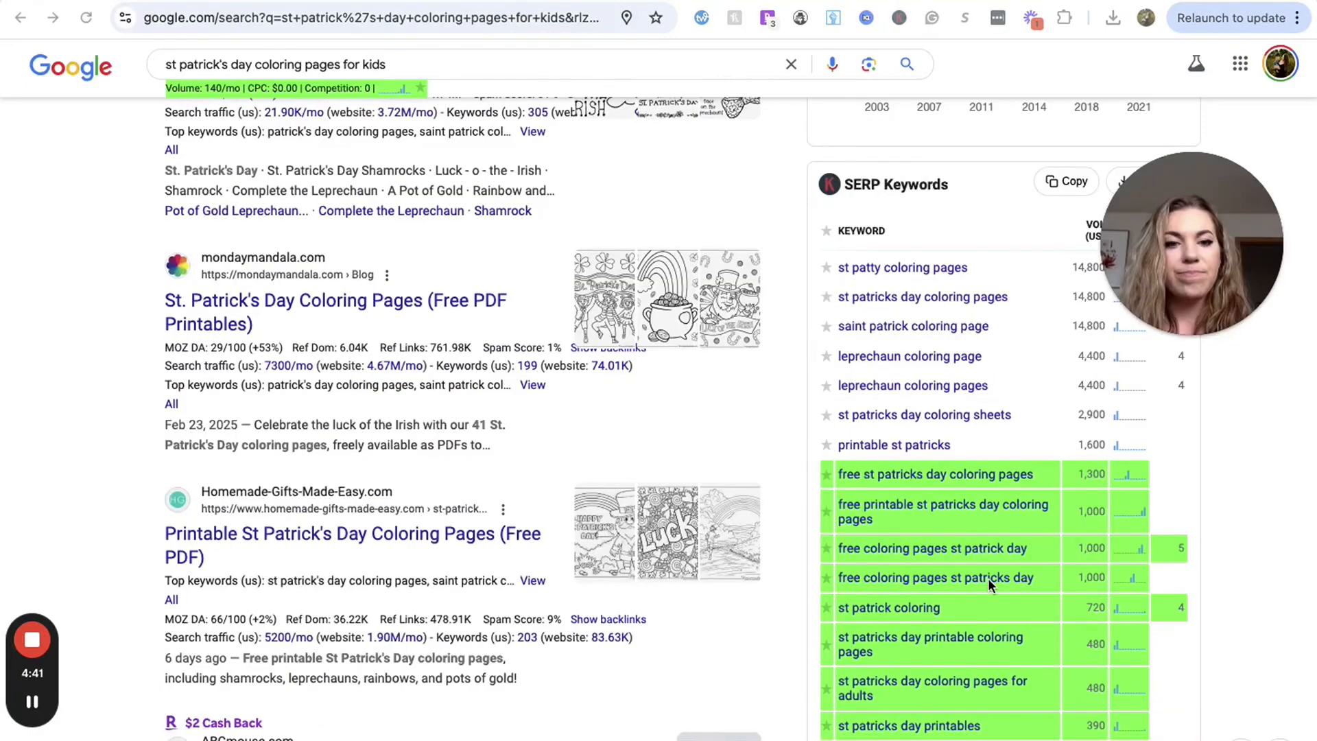
scroll(1041, 694, "down", 1)
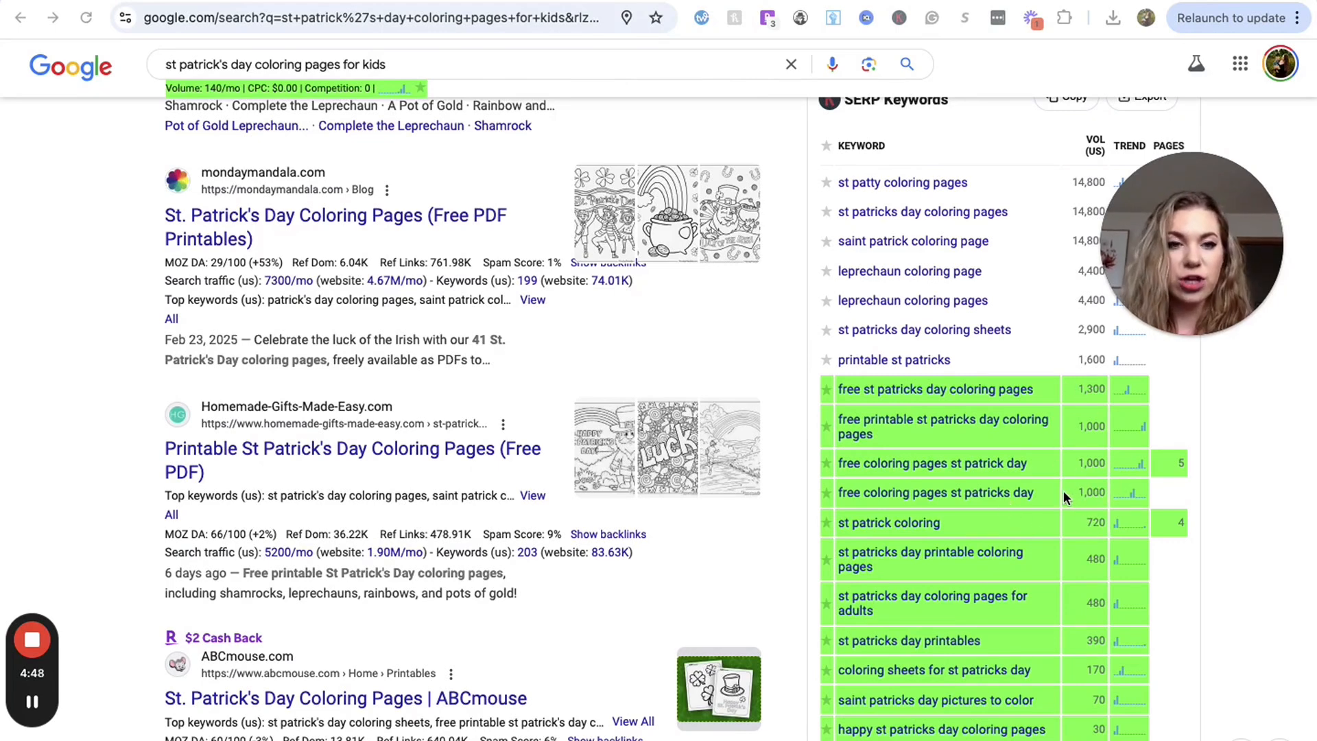
scroll(1020, 400, "up", 1)
scroll(1020, 397, "up", 3)
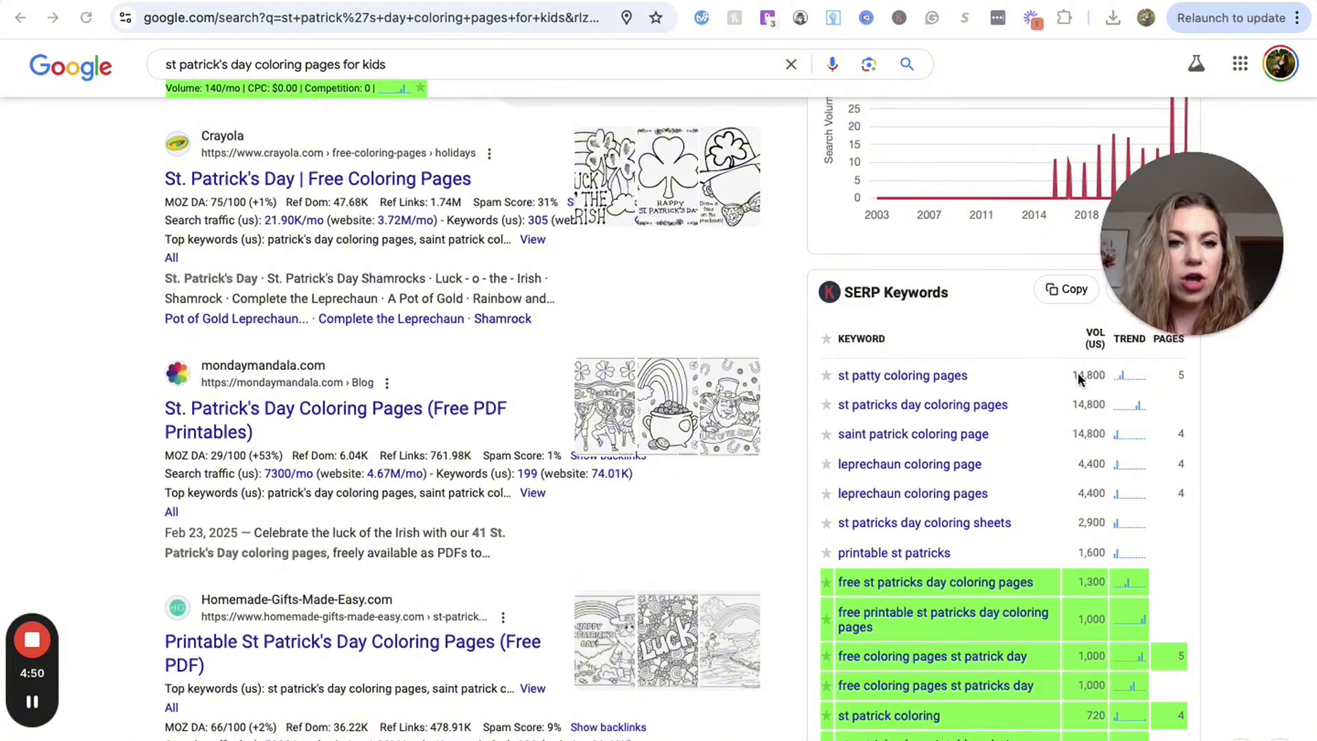
scroll(1105, 369, "up", 10)
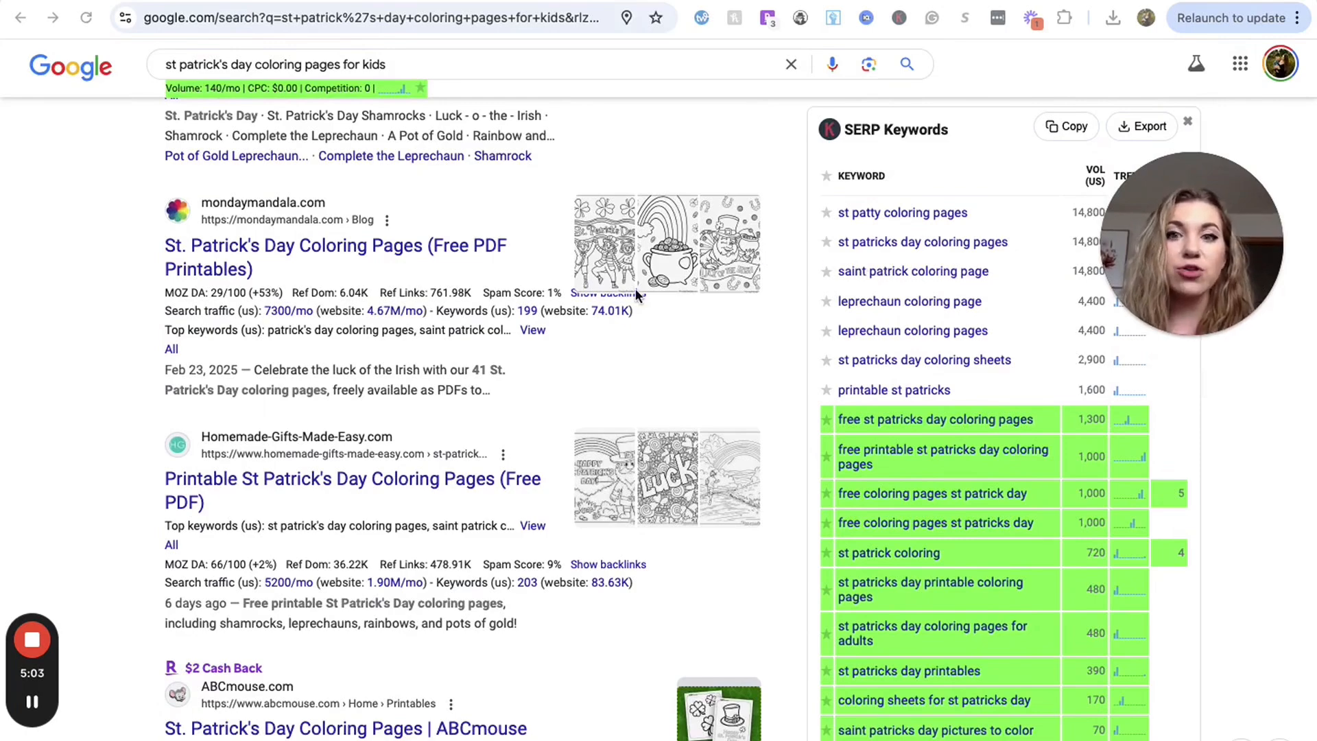
scroll(466, 260, "up", 3)
scroll(465, 260, "up", 1)
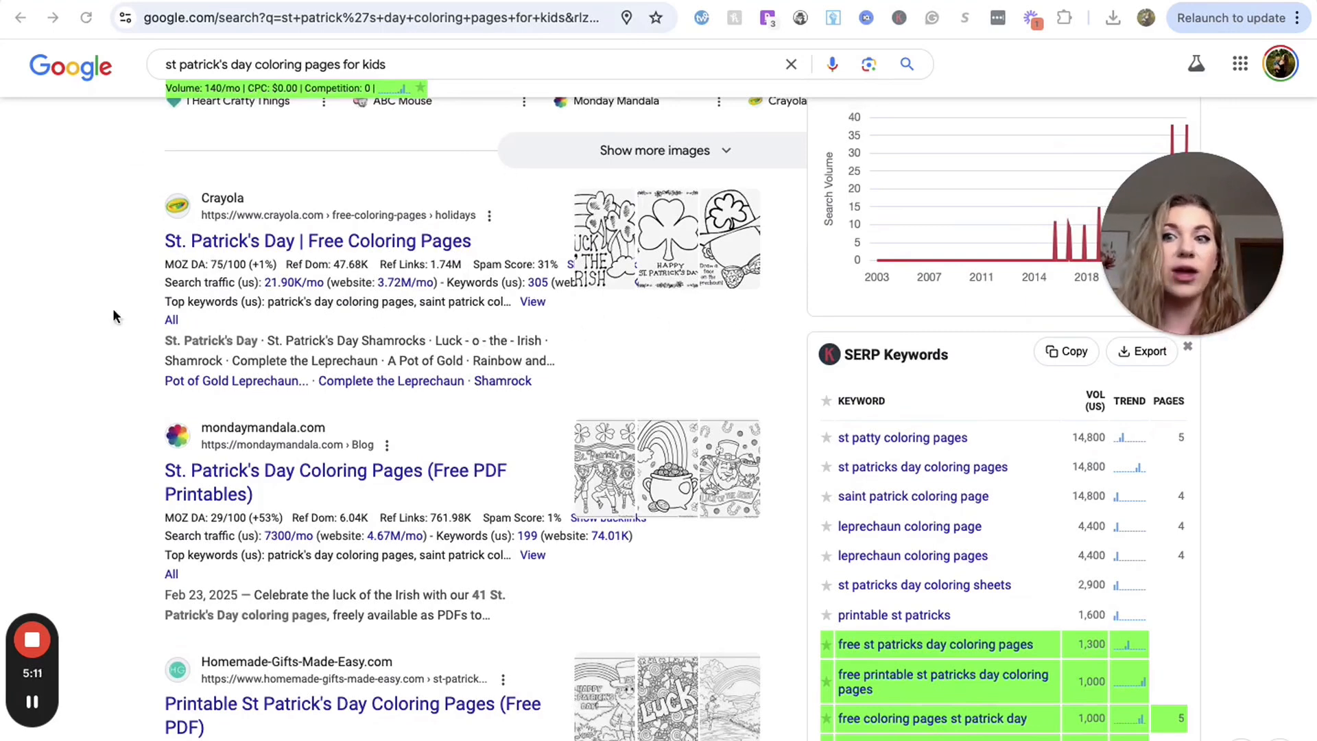
scroll(281, 143, "up", 8)
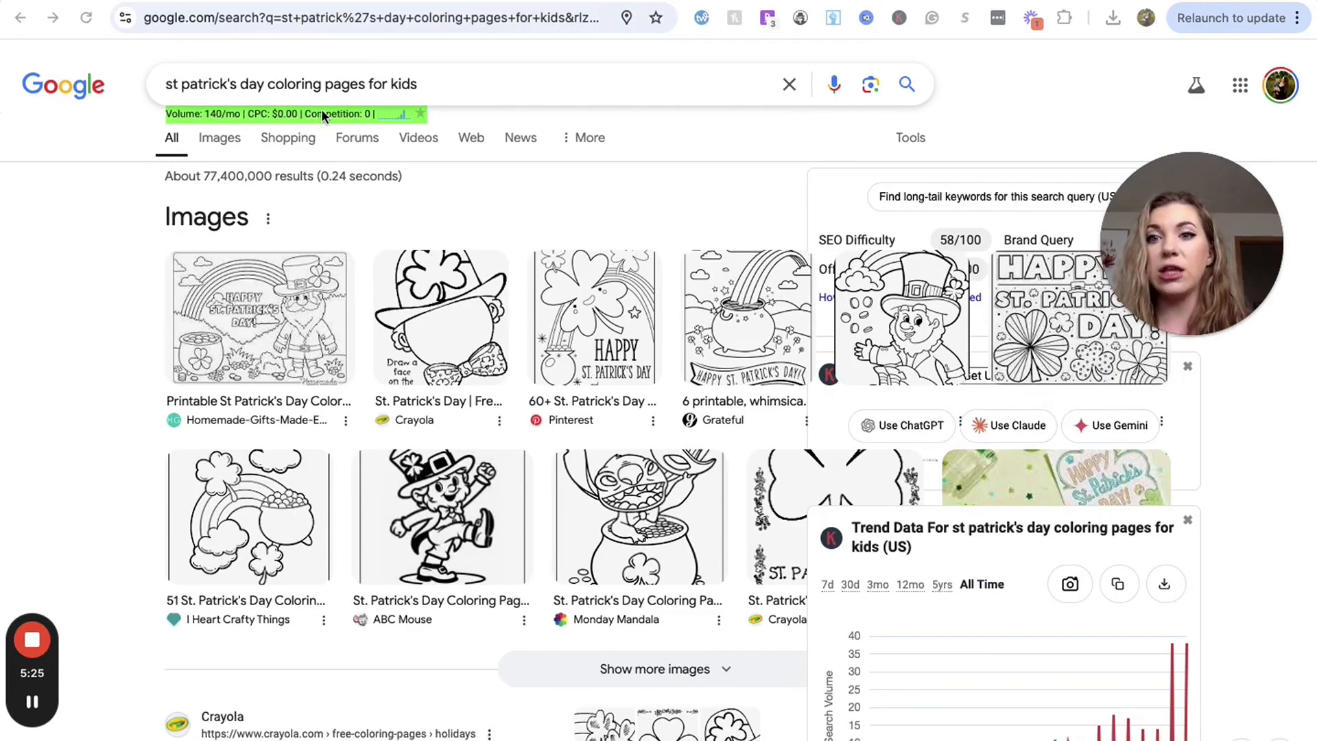
scroll(595, 270, "down", 3)
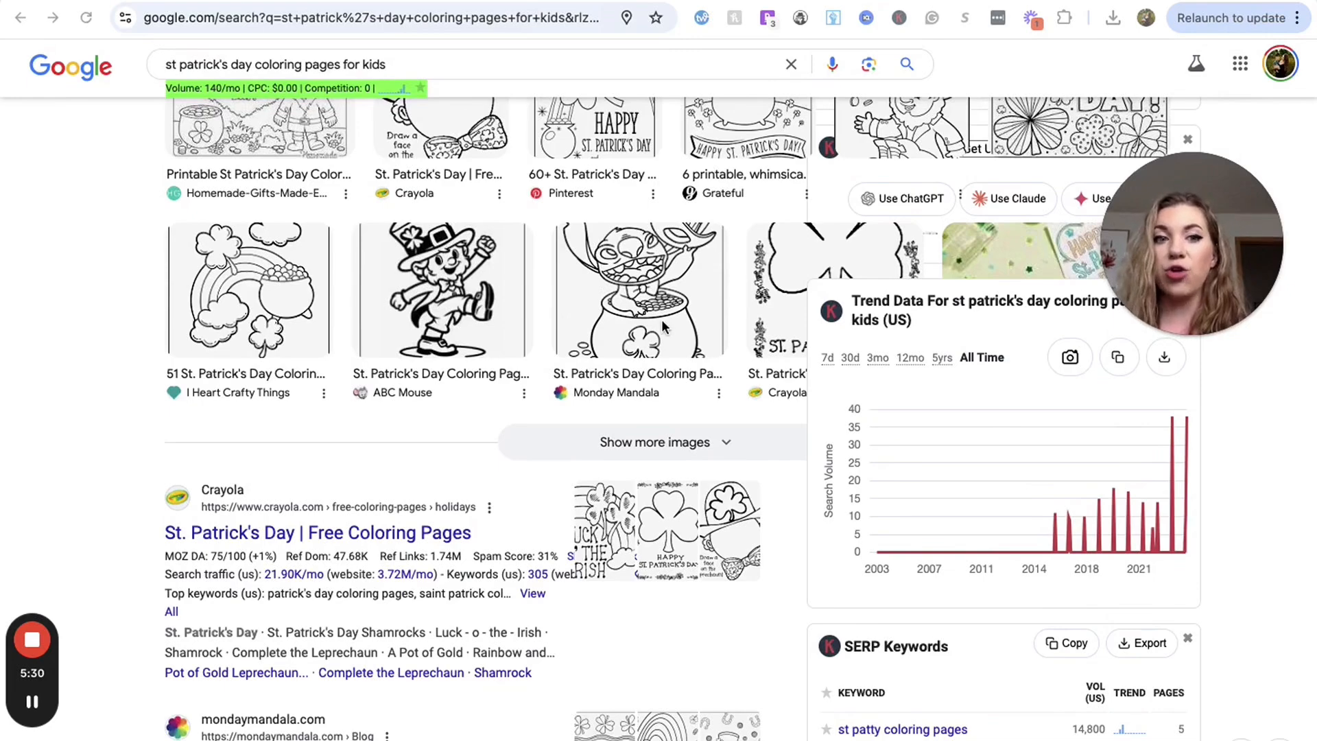
scroll(662, 319, "down", 5)
scroll(664, 325, "down", 3)
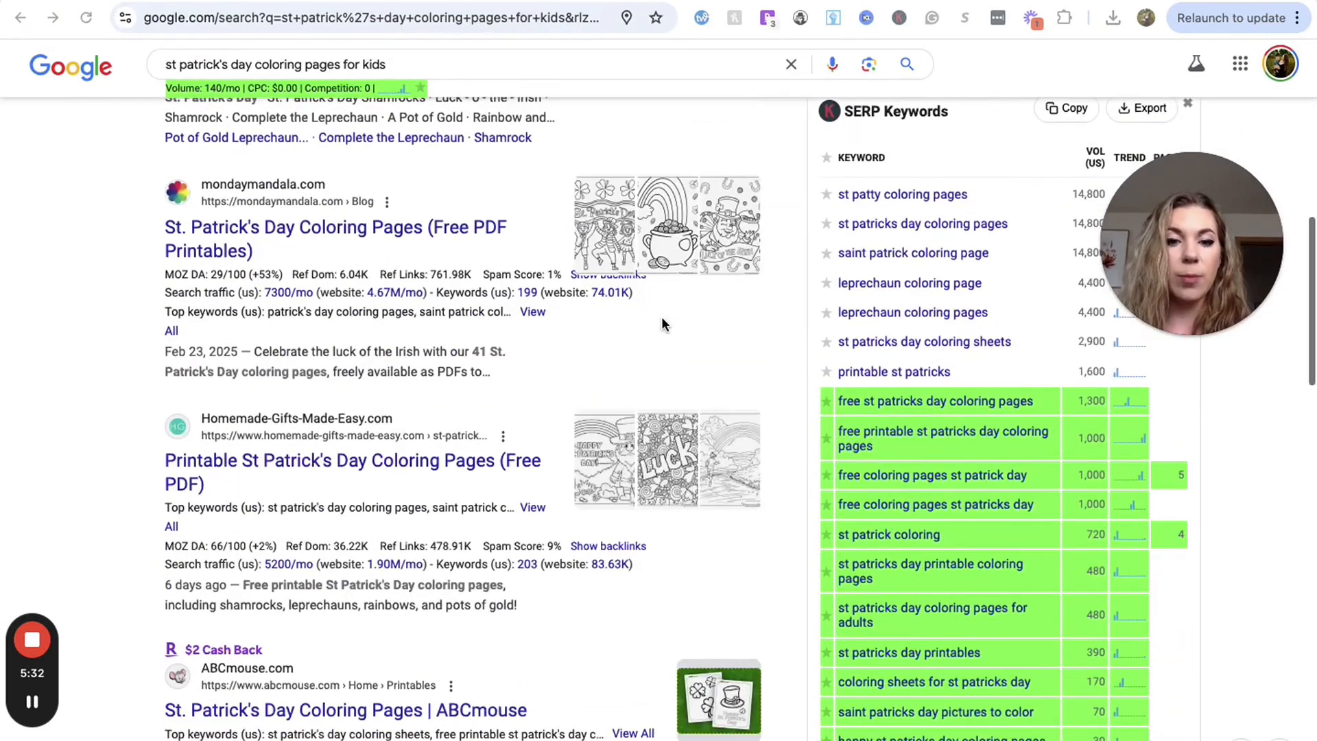
scroll(972, 625, "down", 2)
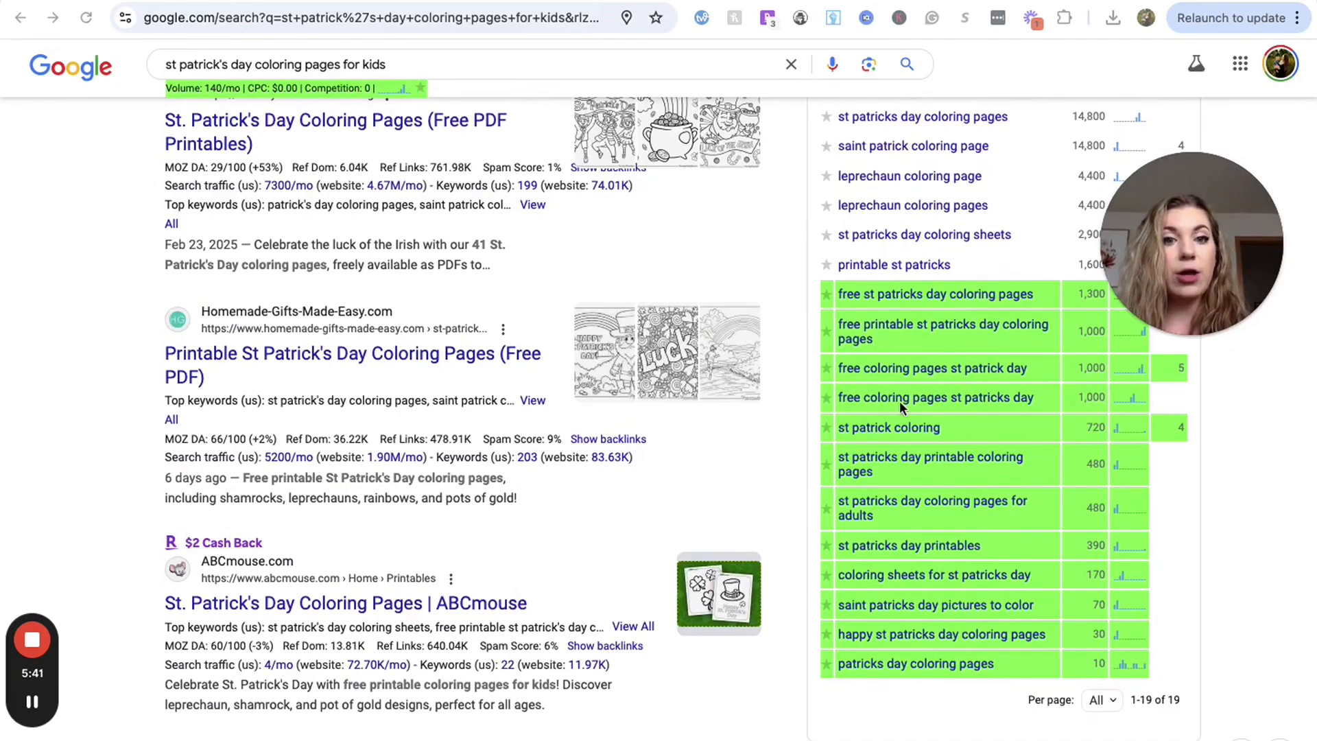
scroll(900, 403, "up", 2)
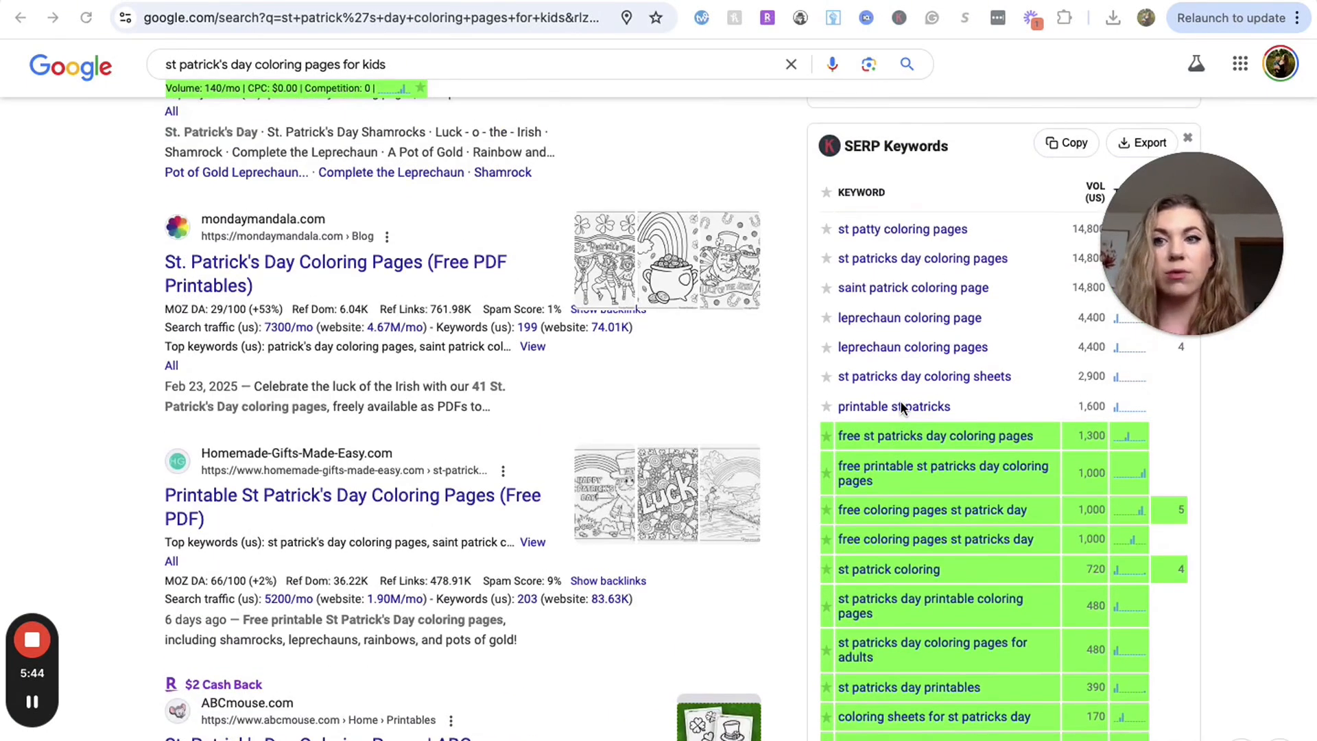
scroll(900, 401, "up", 1)
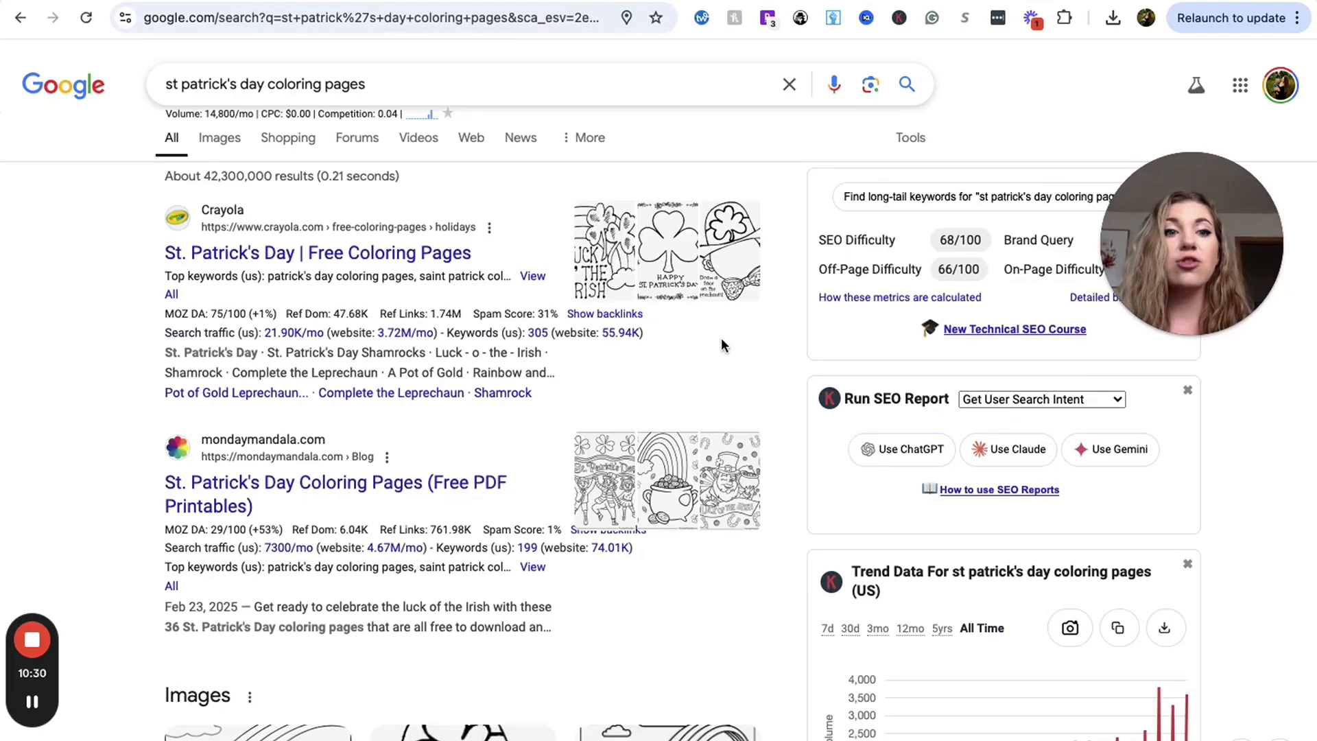
Review the ranking results and related keywords for the broader "st patrick's day coloring pages" query
scroll(718, 341, "down", 1)
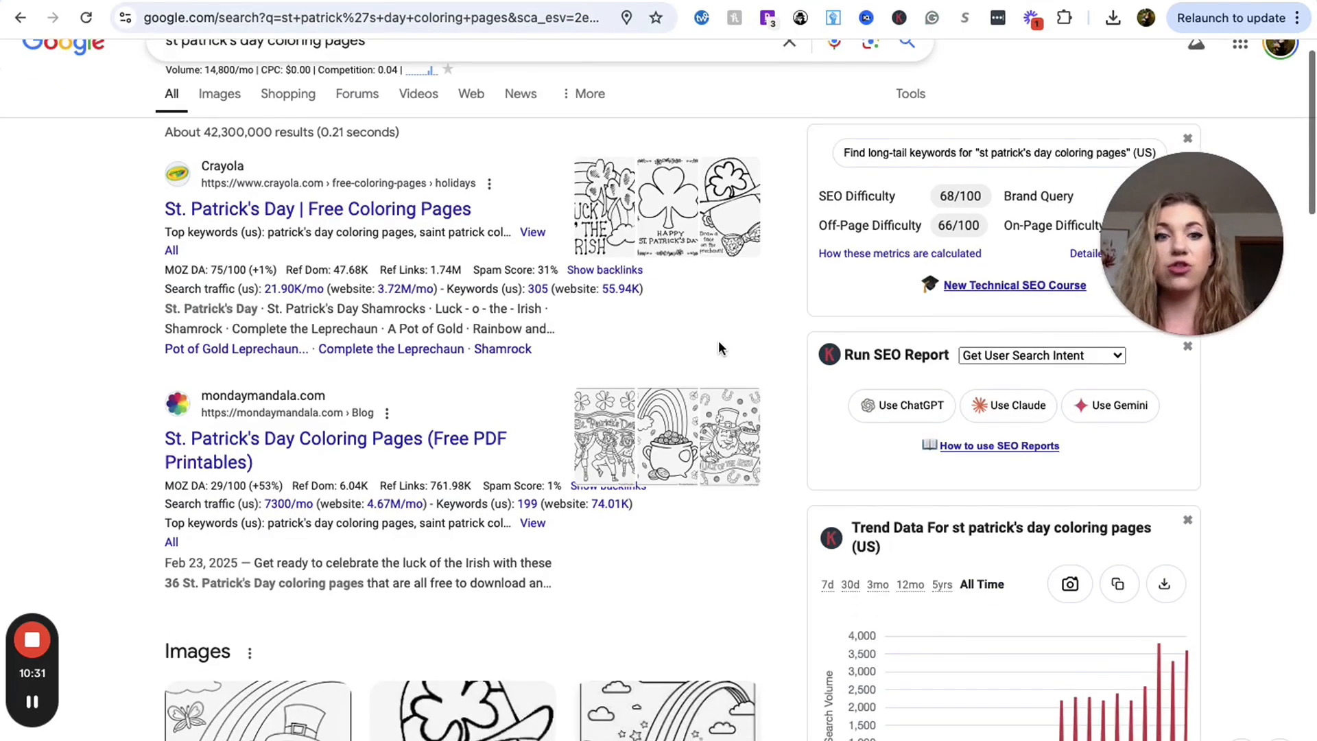
scroll(718, 341, "down", 12)
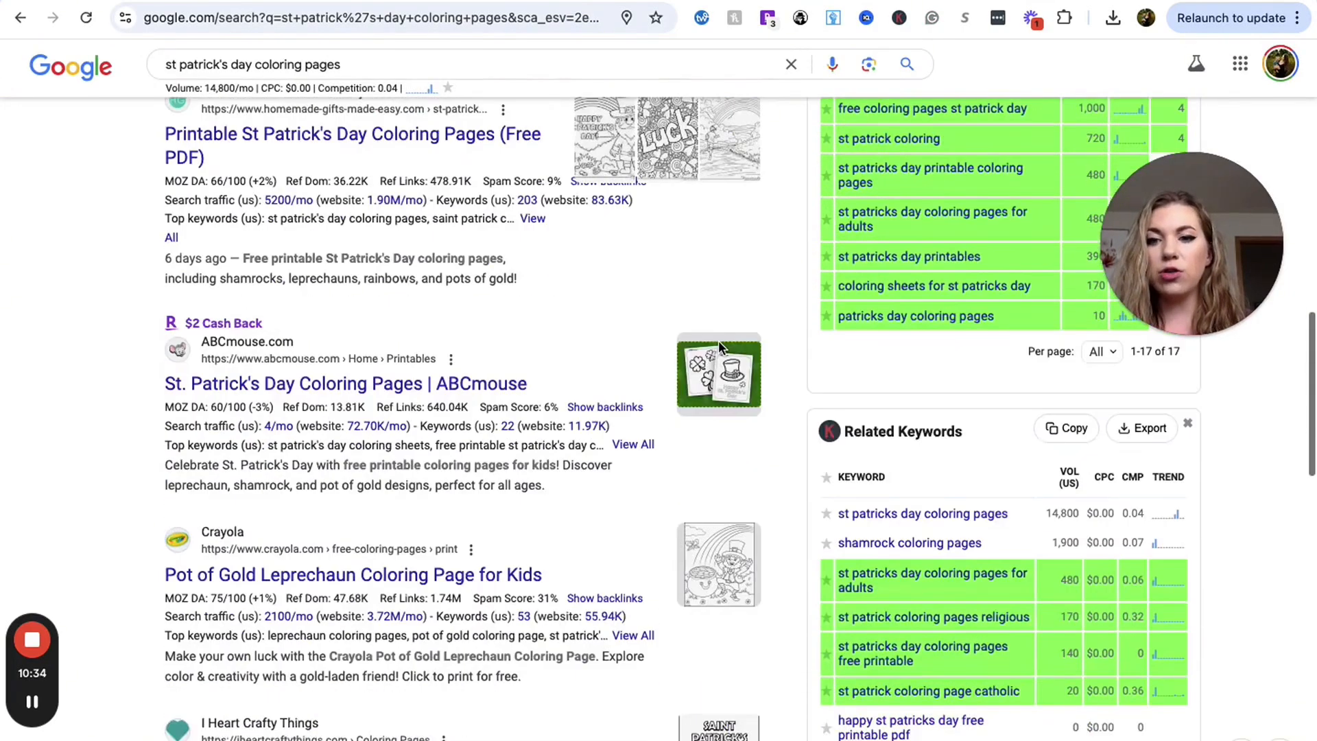
scroll(720, 336, "down", 12)
scroll(723, 330, "down", 3)
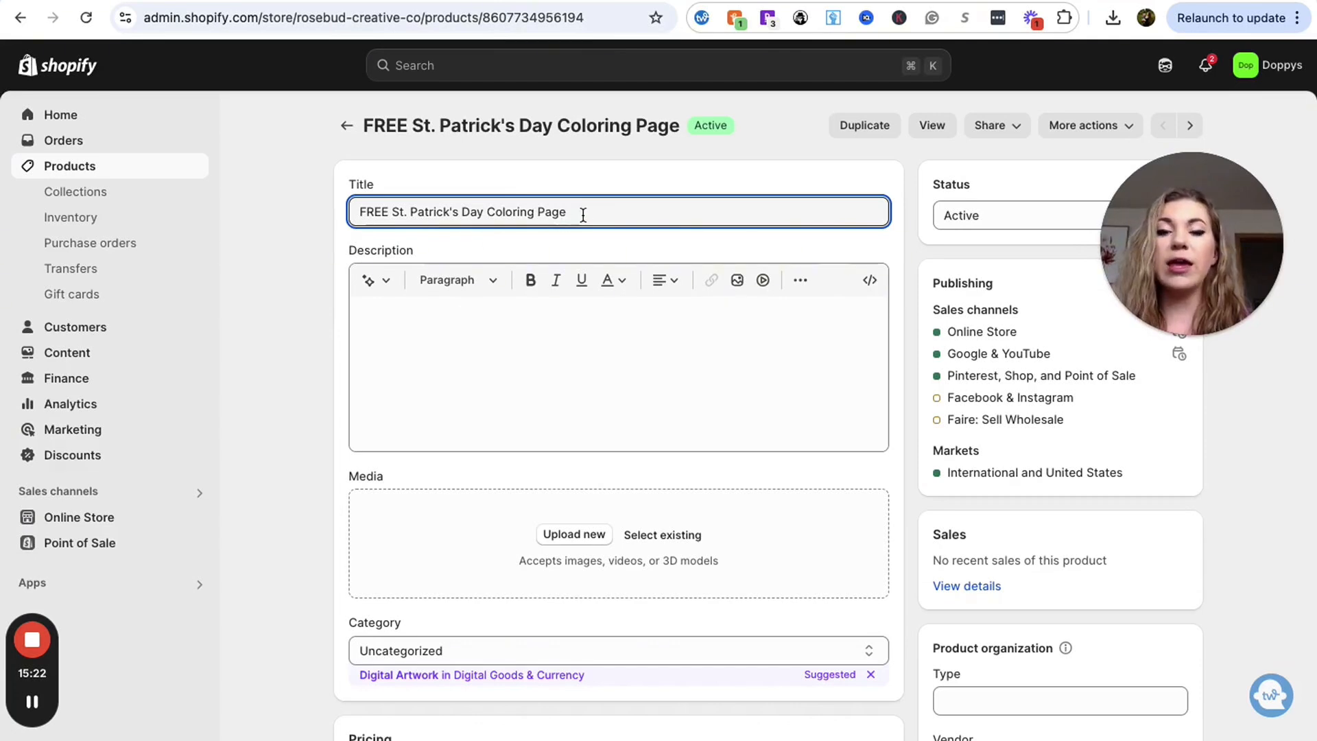
Change the product title to "St. Patrick's Day Coloring Page: Doppy and his Pot of Gold"
left_click(392, 212)
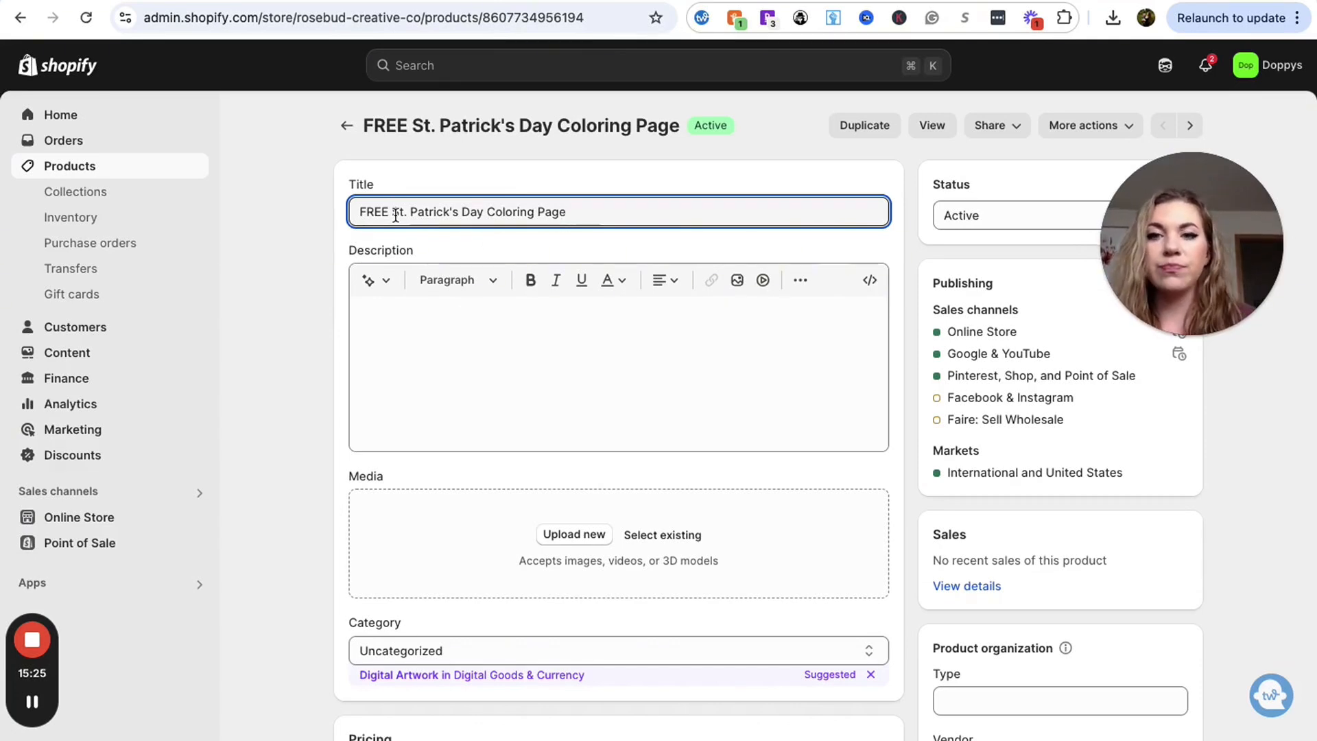
key("BackSpace")
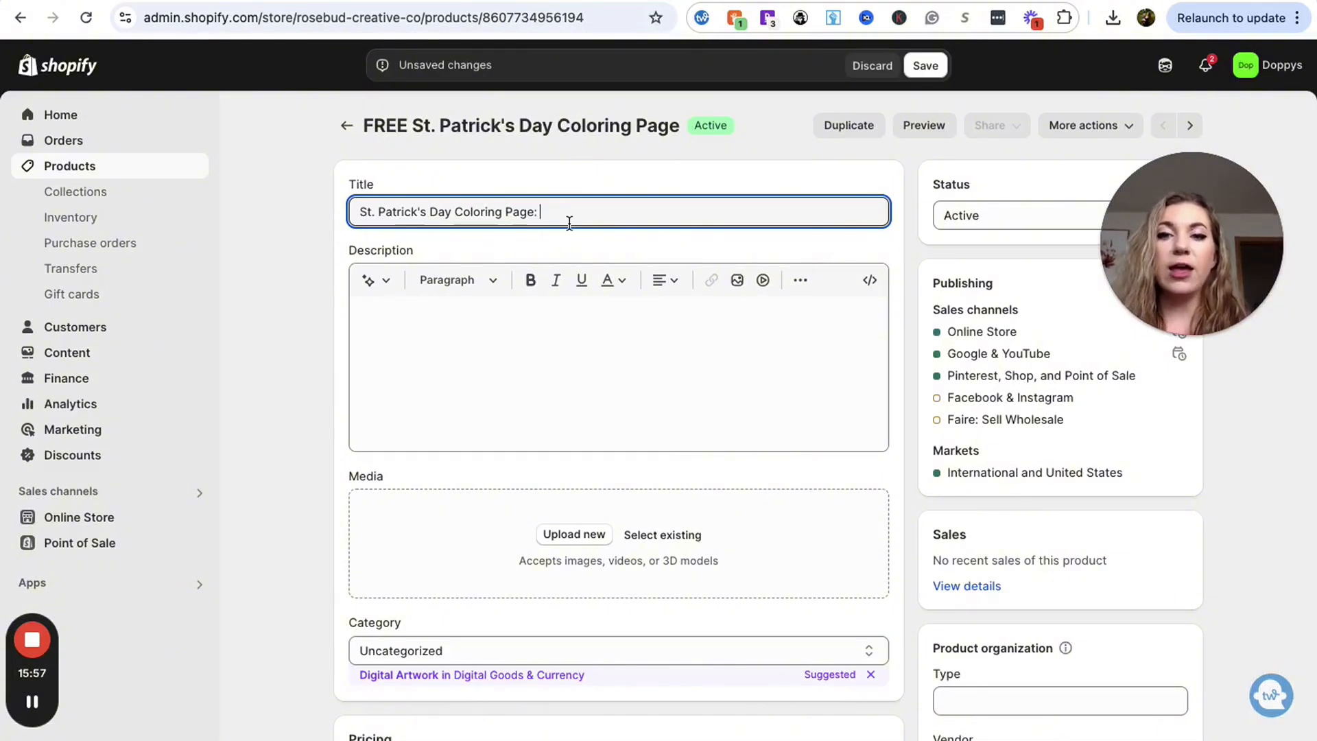
type("Dopyy")
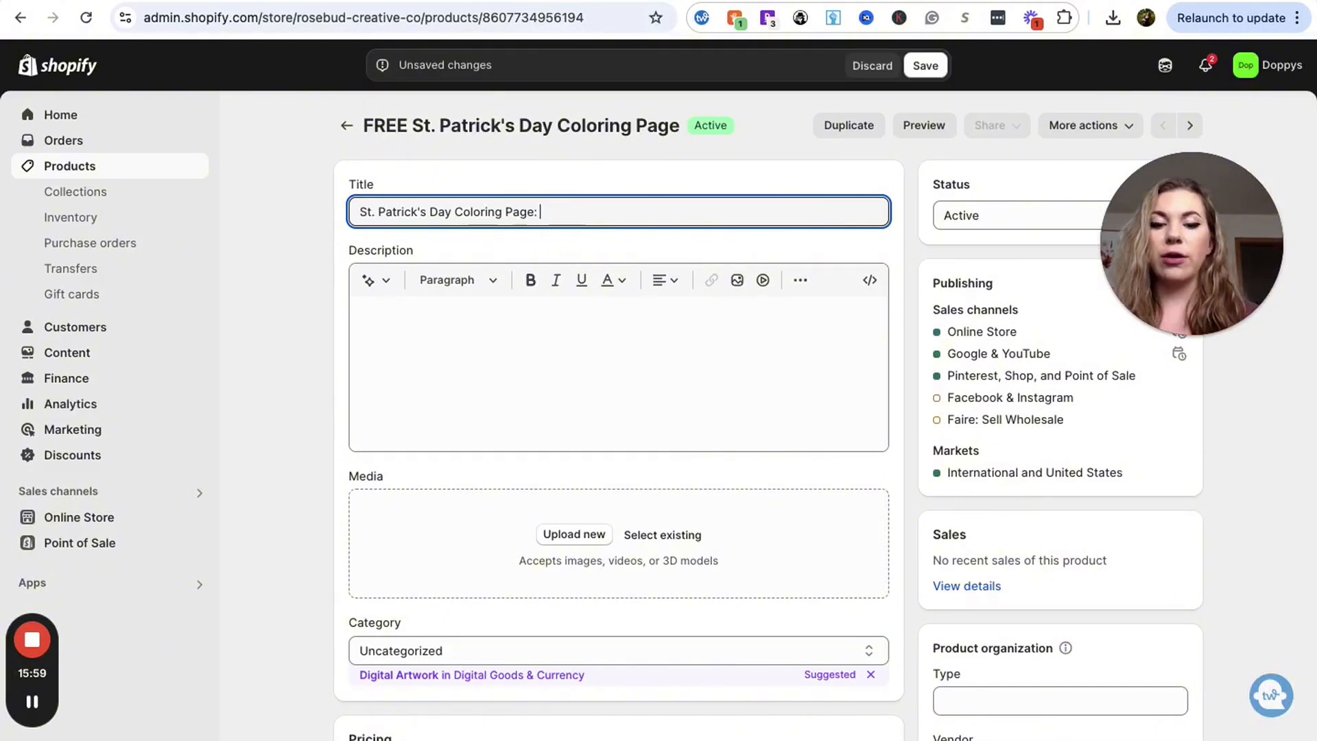
key("BackSpace")
key("BackSpace")
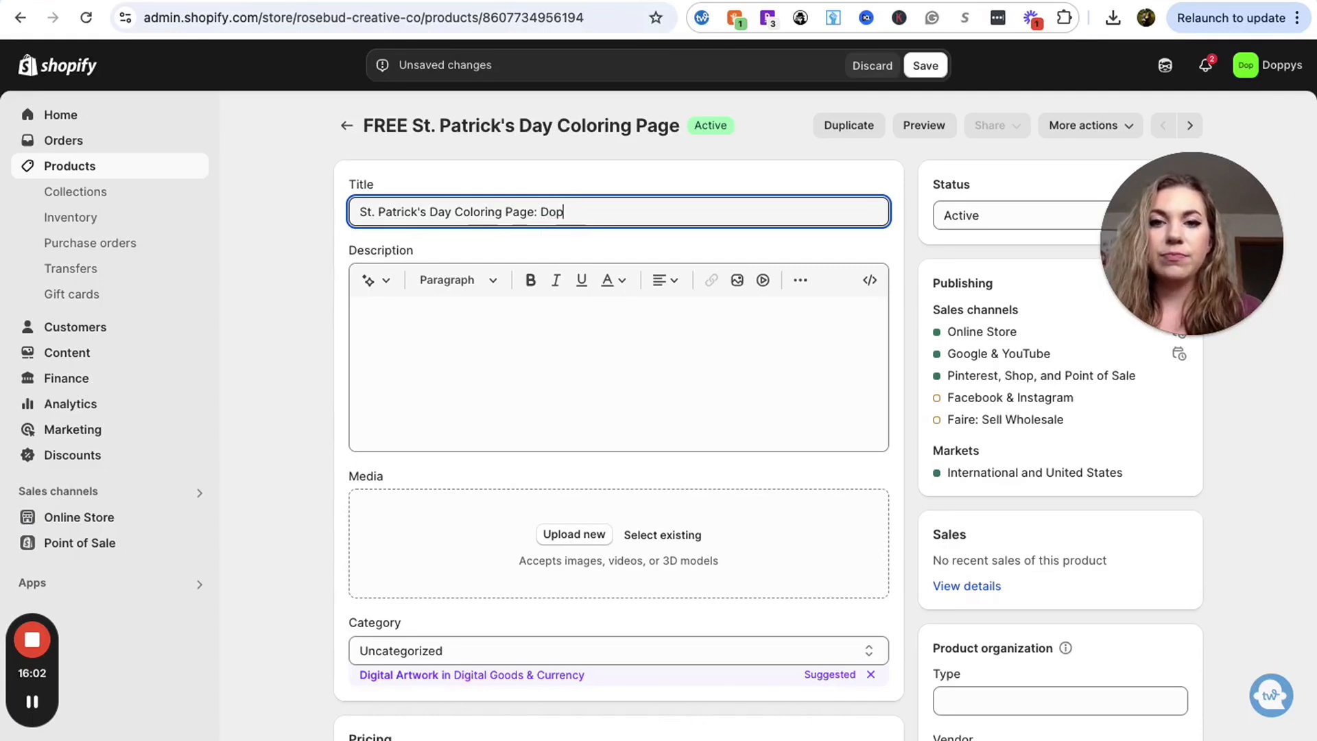
type("py and")
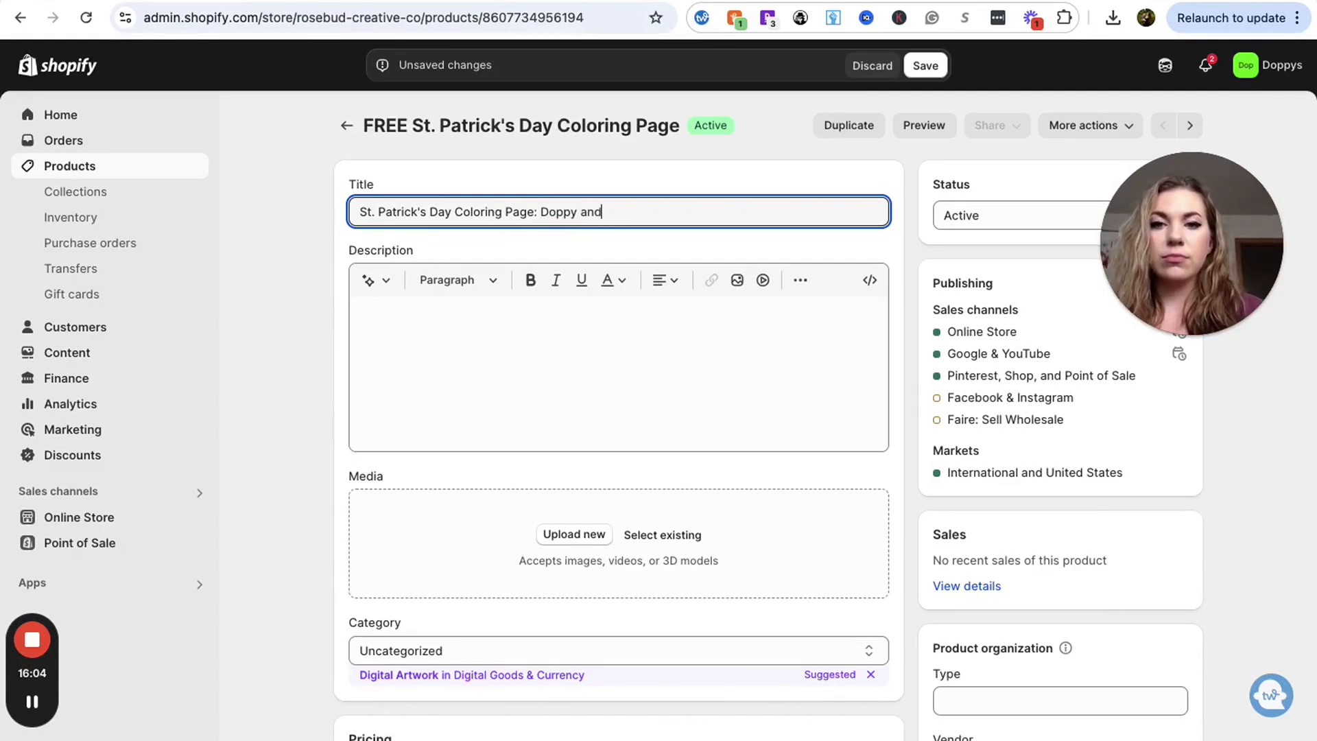
type(" his")
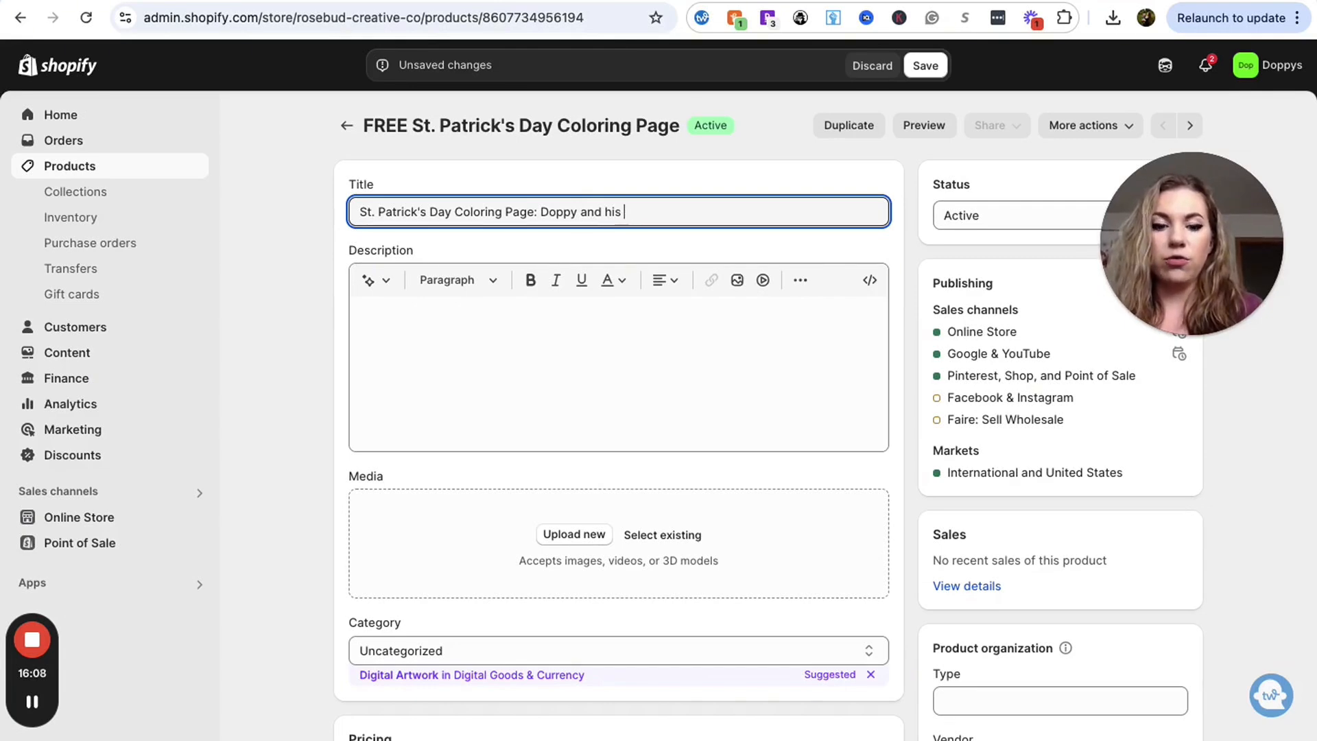
type("Pot of Gold")
Place the cursor in the empty product description and switch to the "ALT TEXT for Website" document in Google Docs
left_click(652, 329)
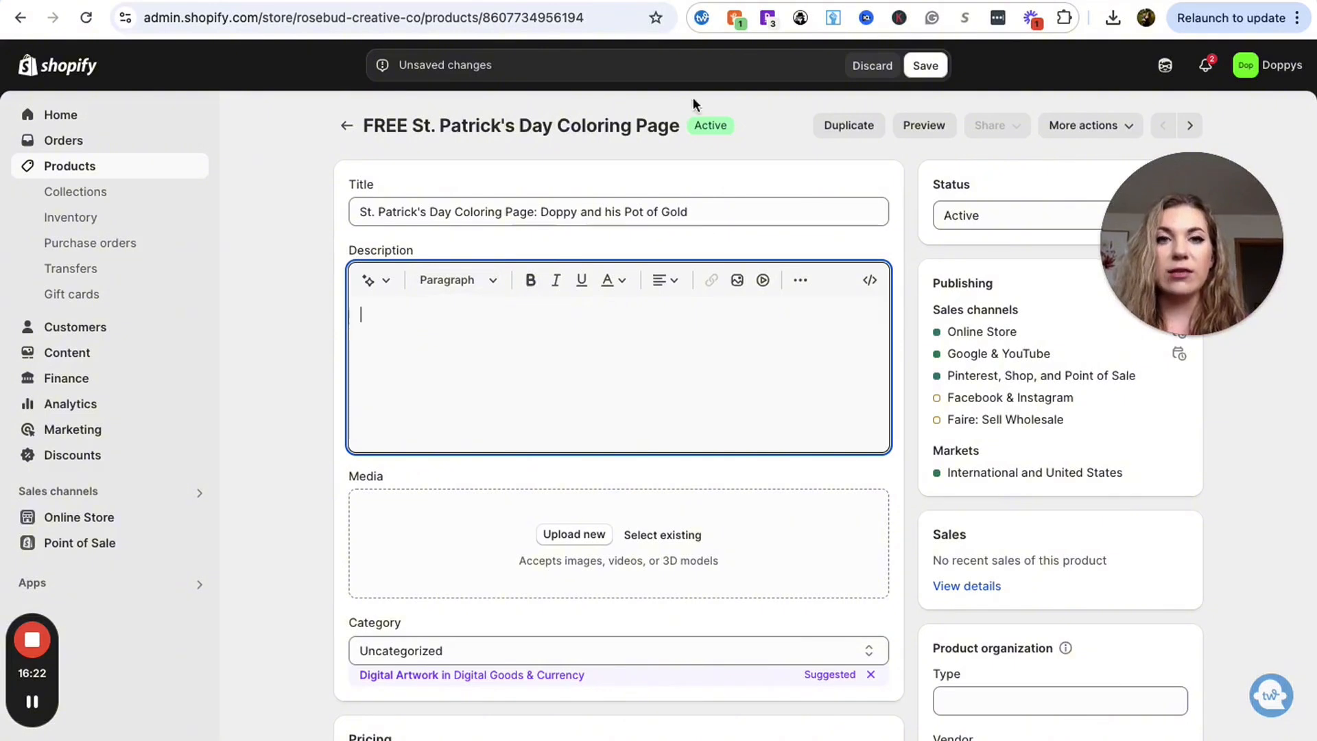
mouse_move(765, 4)
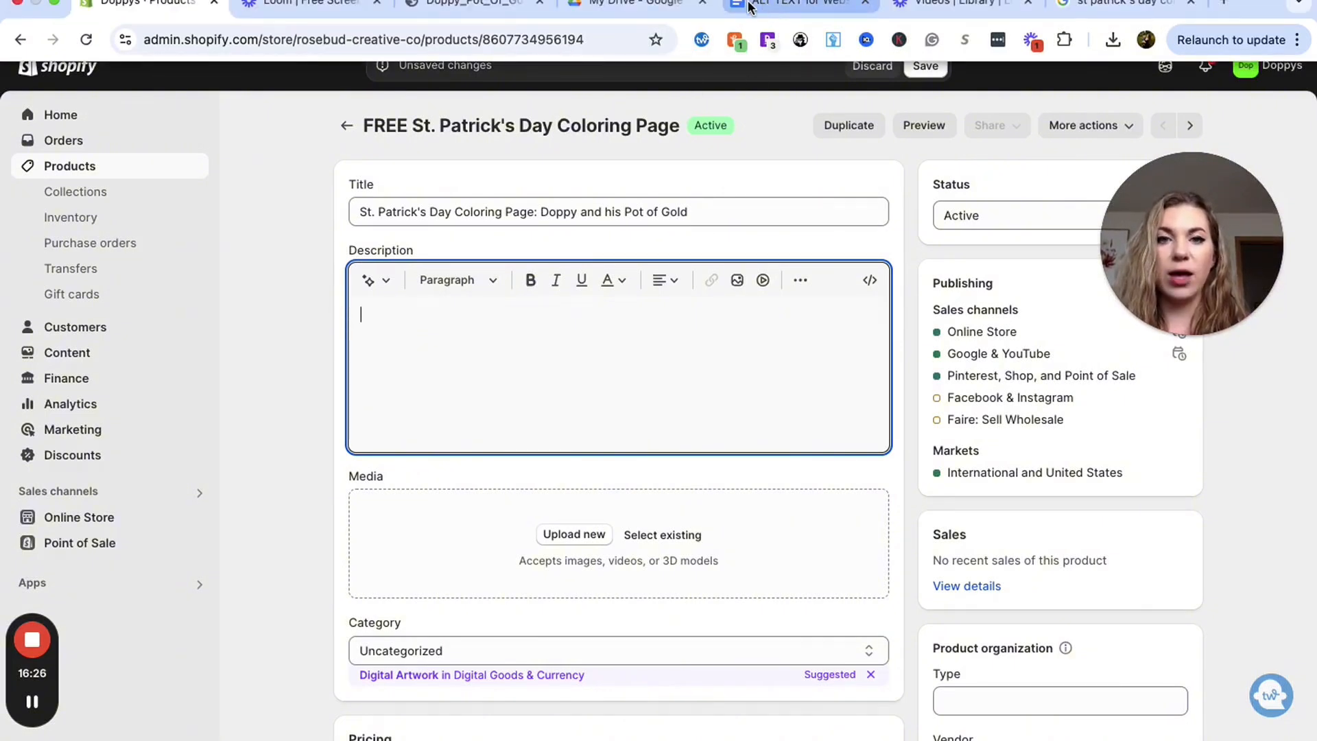
left_click(749, 5)
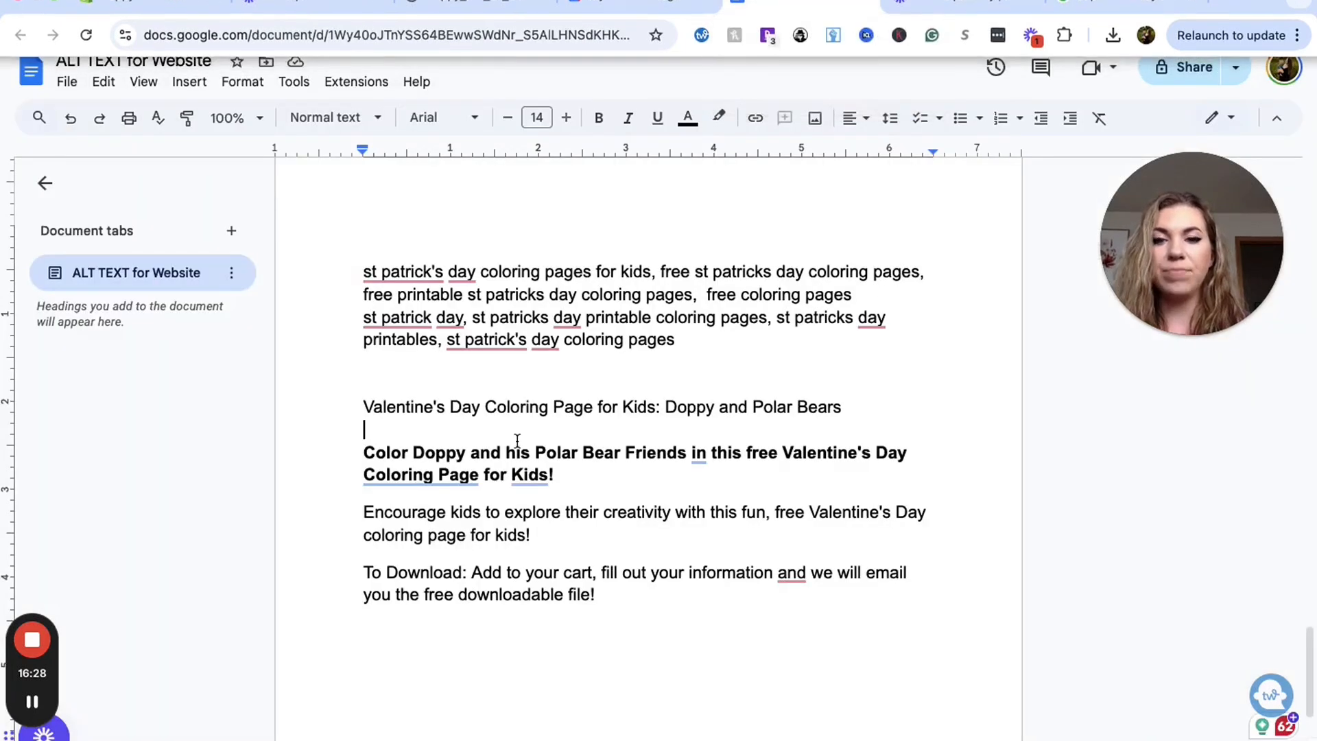
Copy the Valentine's Day description from the Google Docs document into the Shopify product description and bold its opening sentence
left_click_drag(364, 452, 670, 594)
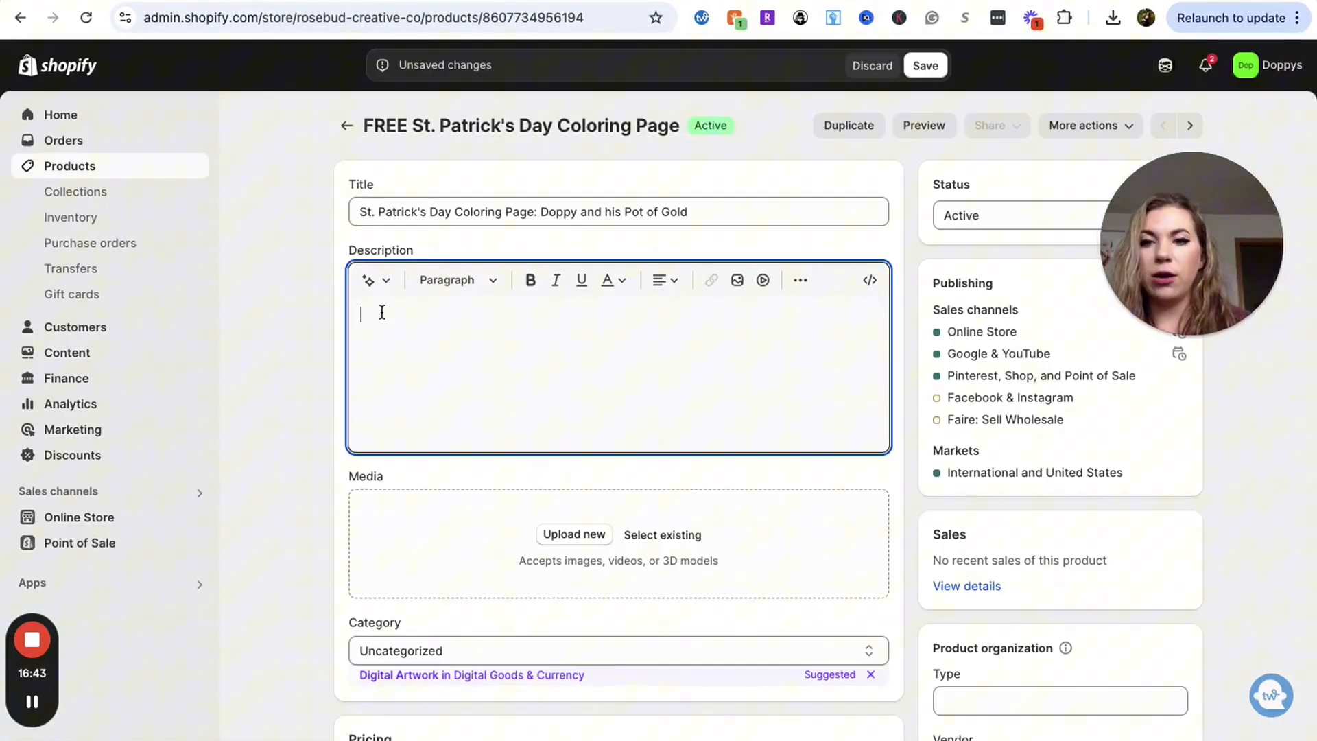
type("Color Doppy and his Polar Bear Friends in this free Valentine's Day Coloring Page for Kids!  Encourage kids to explore their creativity with this fun, free Valentine's Day coloring page for kids!  To Download: Add to your cart, fill out your information and we will email you the free downloadable file!")
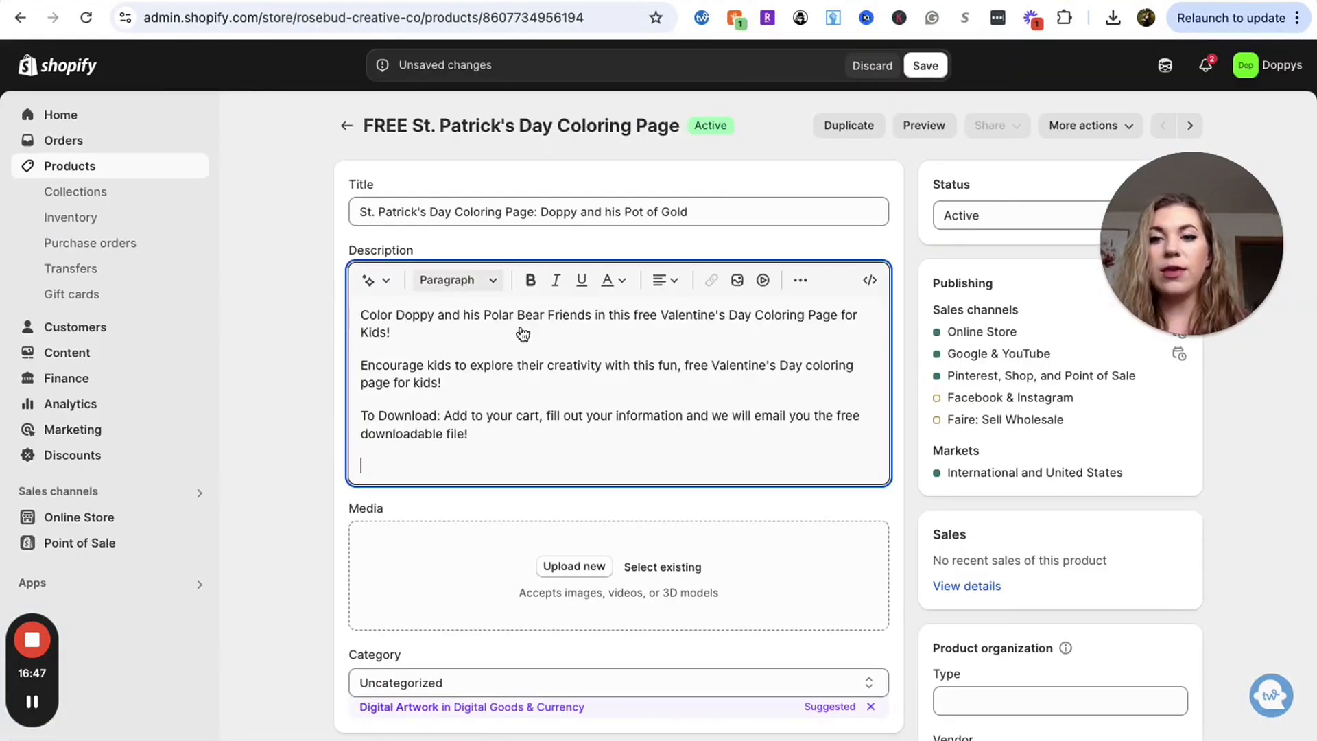
left_click_drag(391, 333, 358, 317)
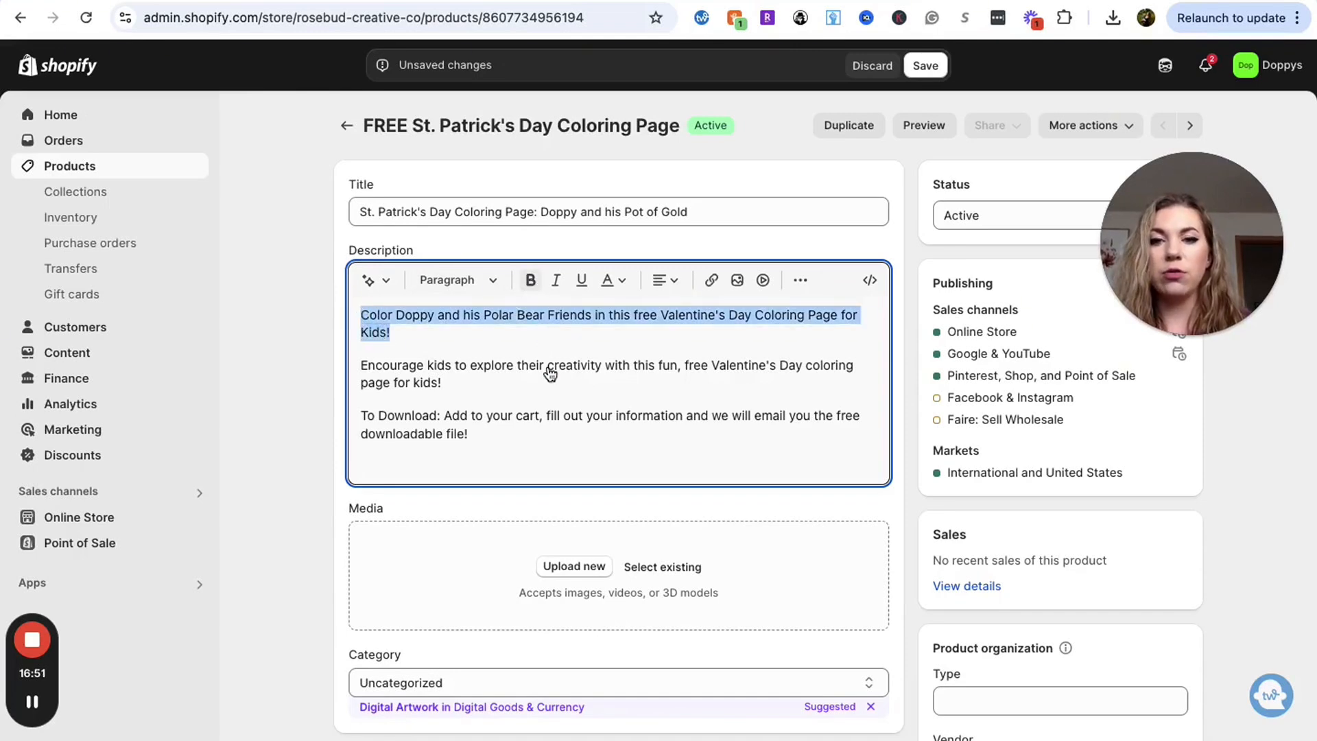
left_click(532, 282)
left_click(523, 344)
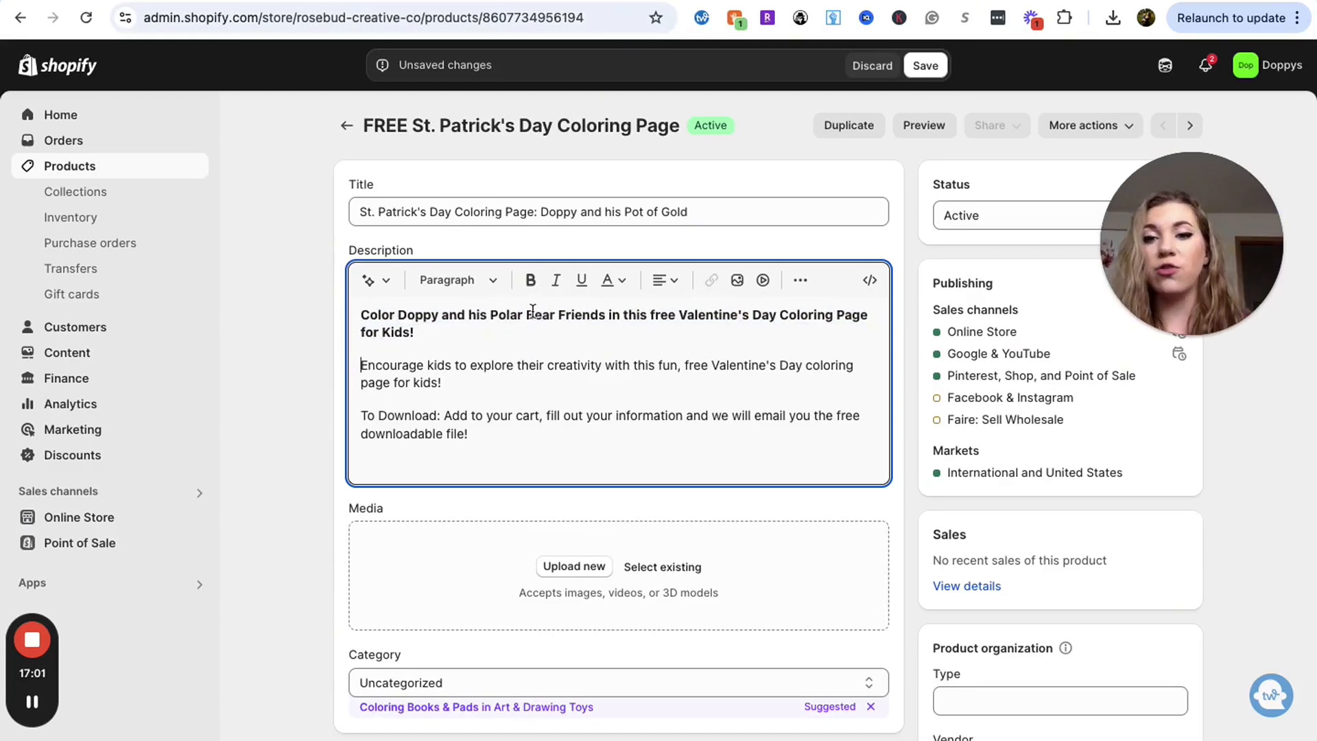
Change the opening sentence to "Color Doppy and his Pot of Gold in this free St. Patrick's Day Coloring Page for Kids!"
type("Go")
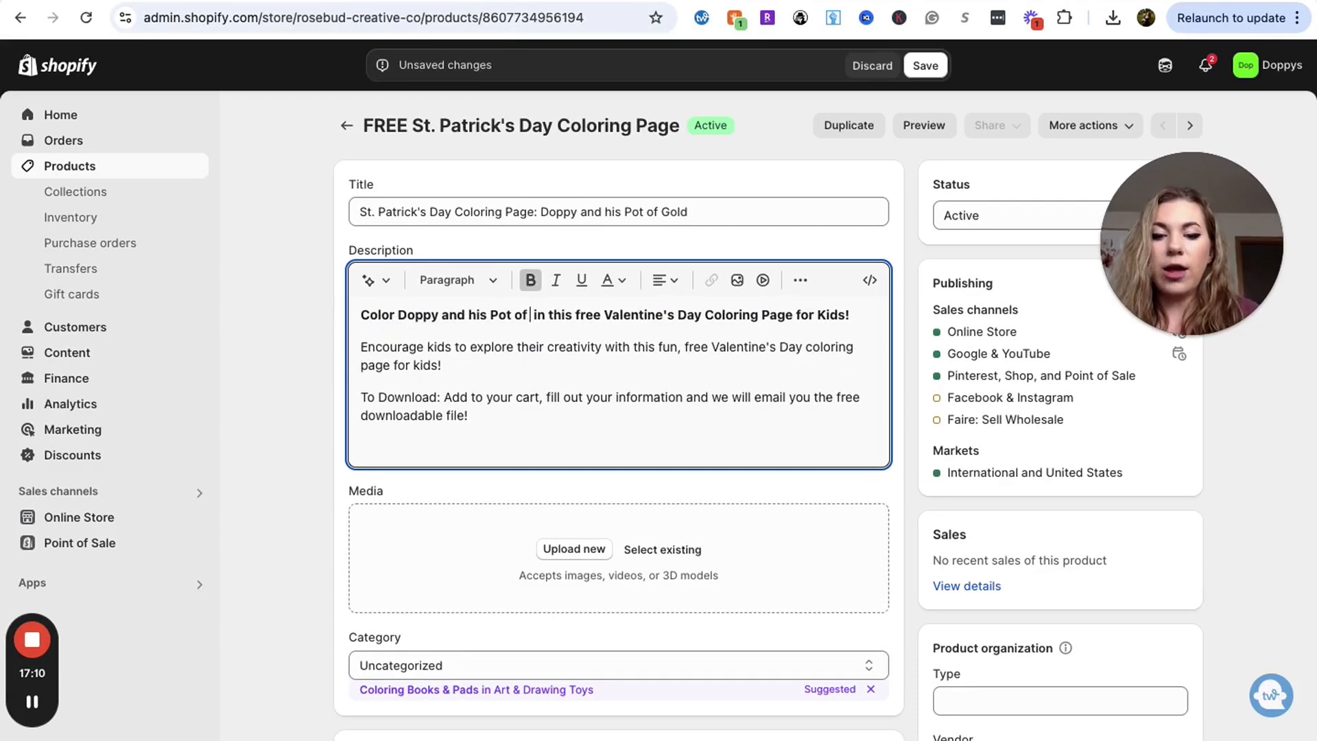
type("ld")
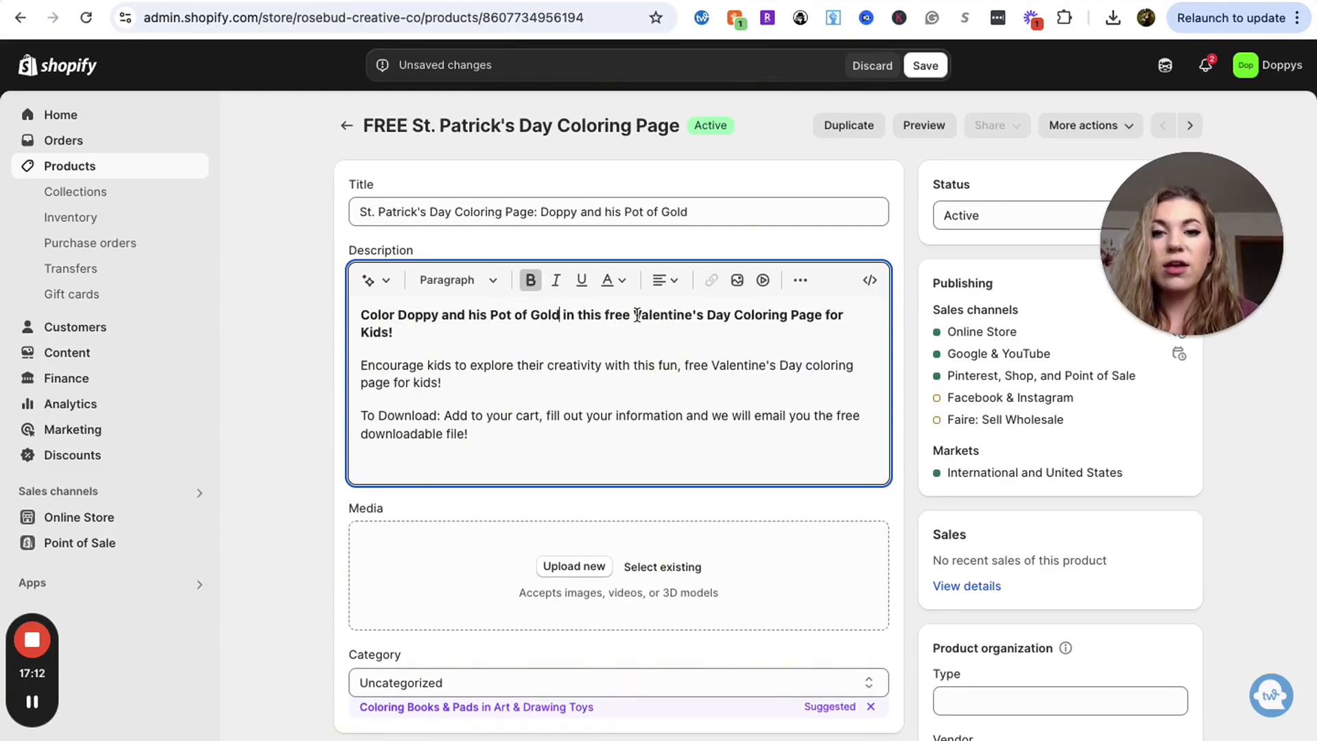
left_click(700, 317)
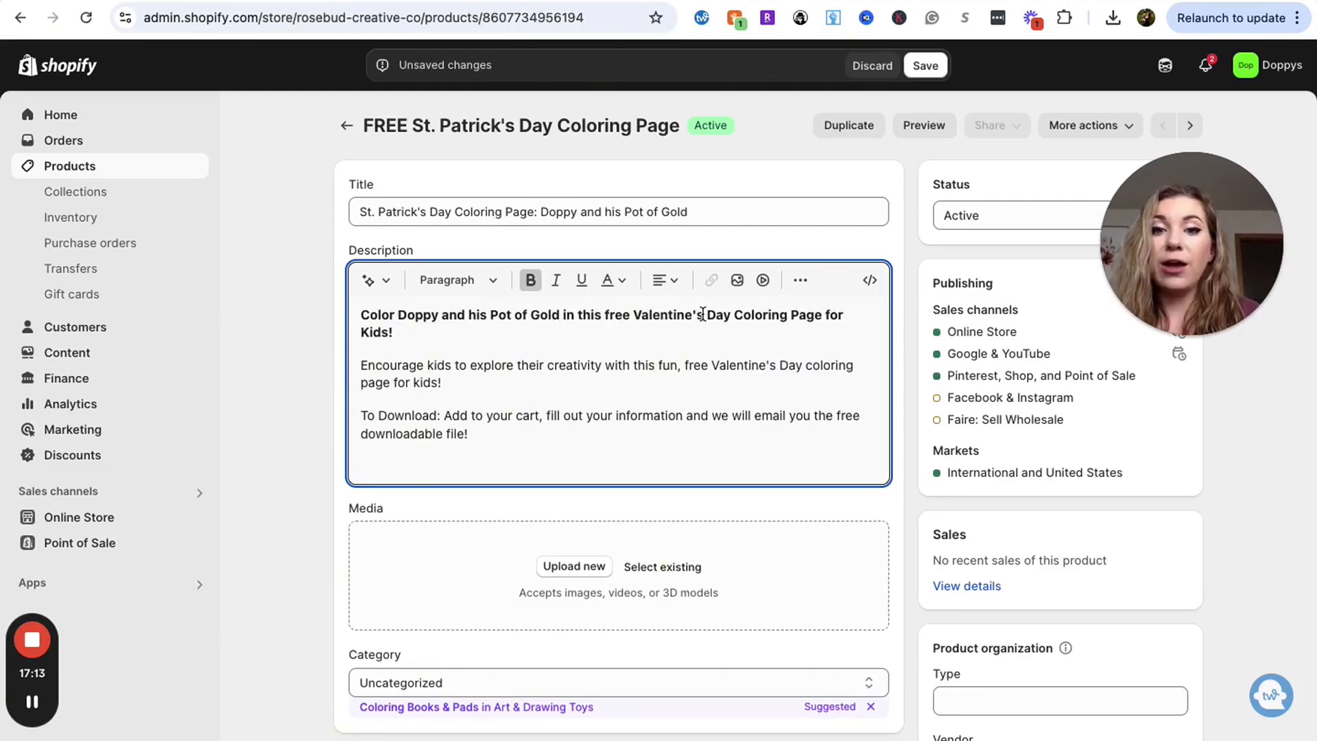
key("BackSpace")
key("BackSpace")
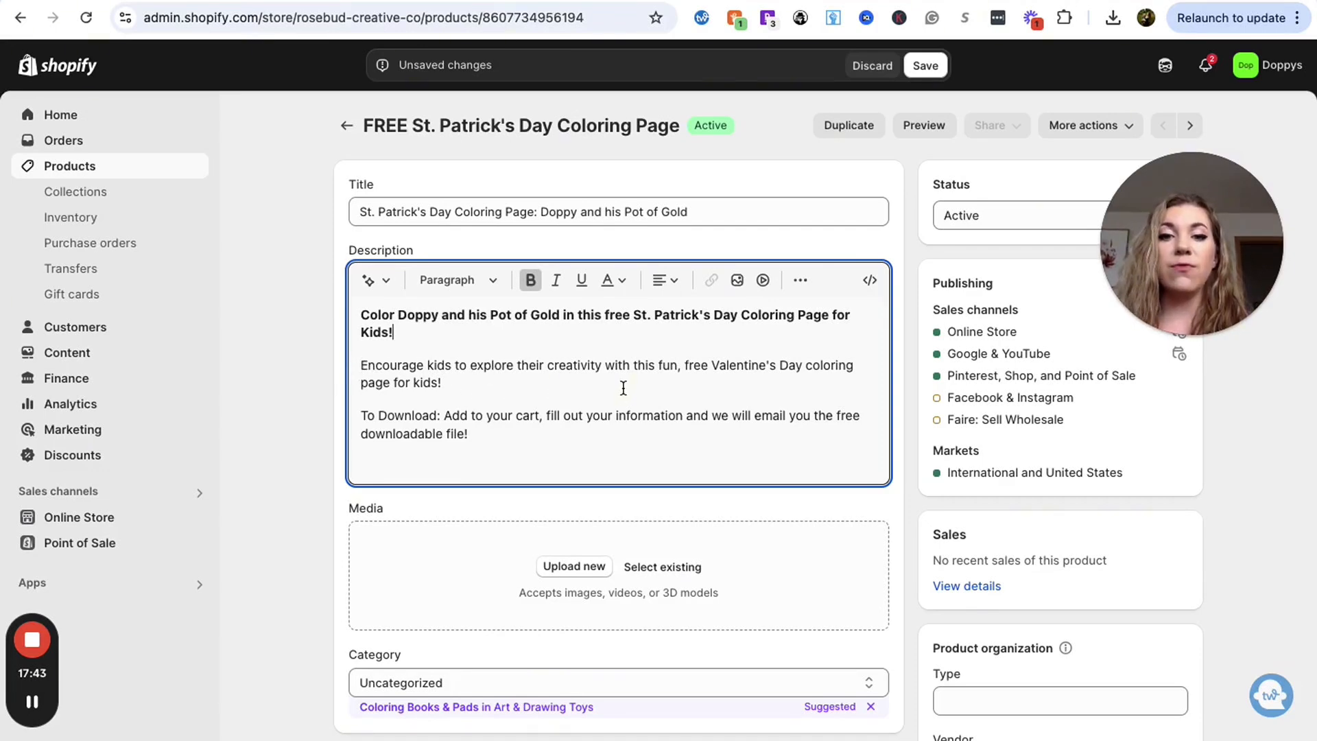
Replace "Valentine's" with "St. Patrick's" in the description's second paragraph
left_click(776, 365)
key("BackSpace")
key("BackSpace")
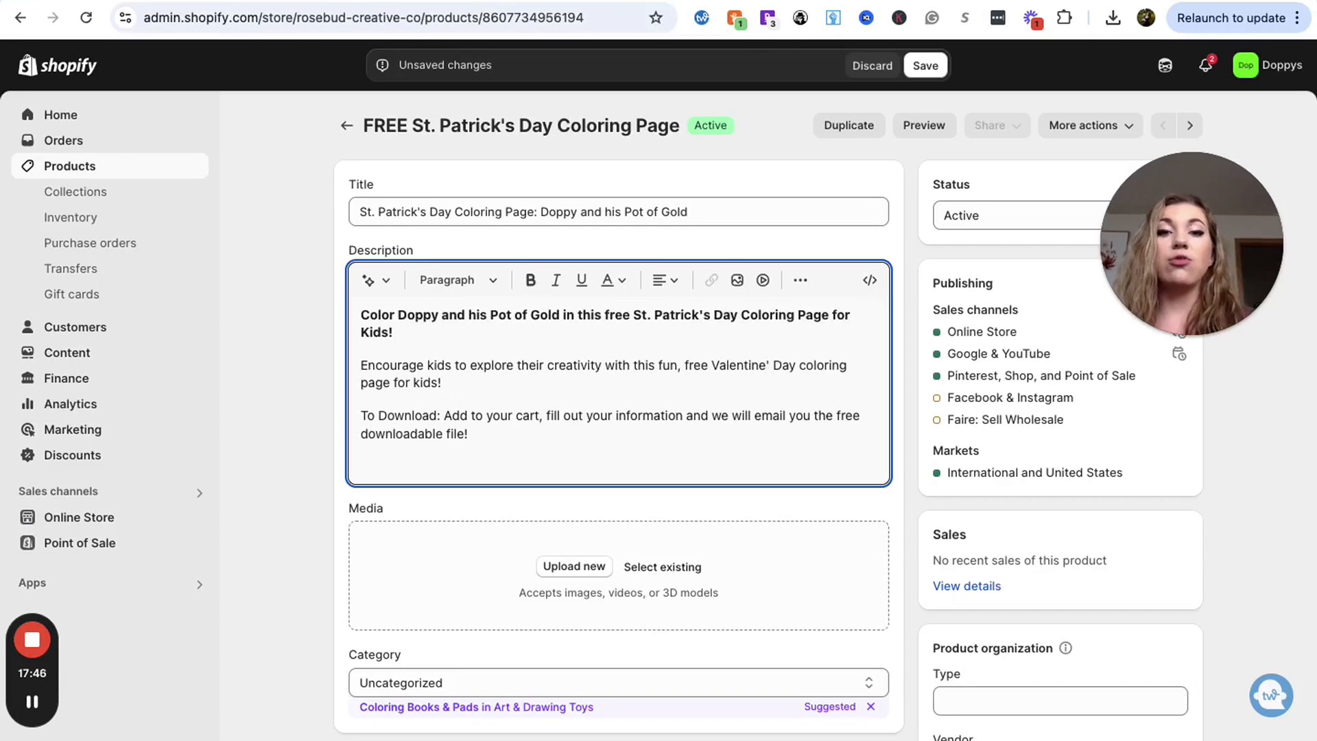
key("BackSpace")
key("BackSpace")
key("BackSpace")
key("BackSpace")
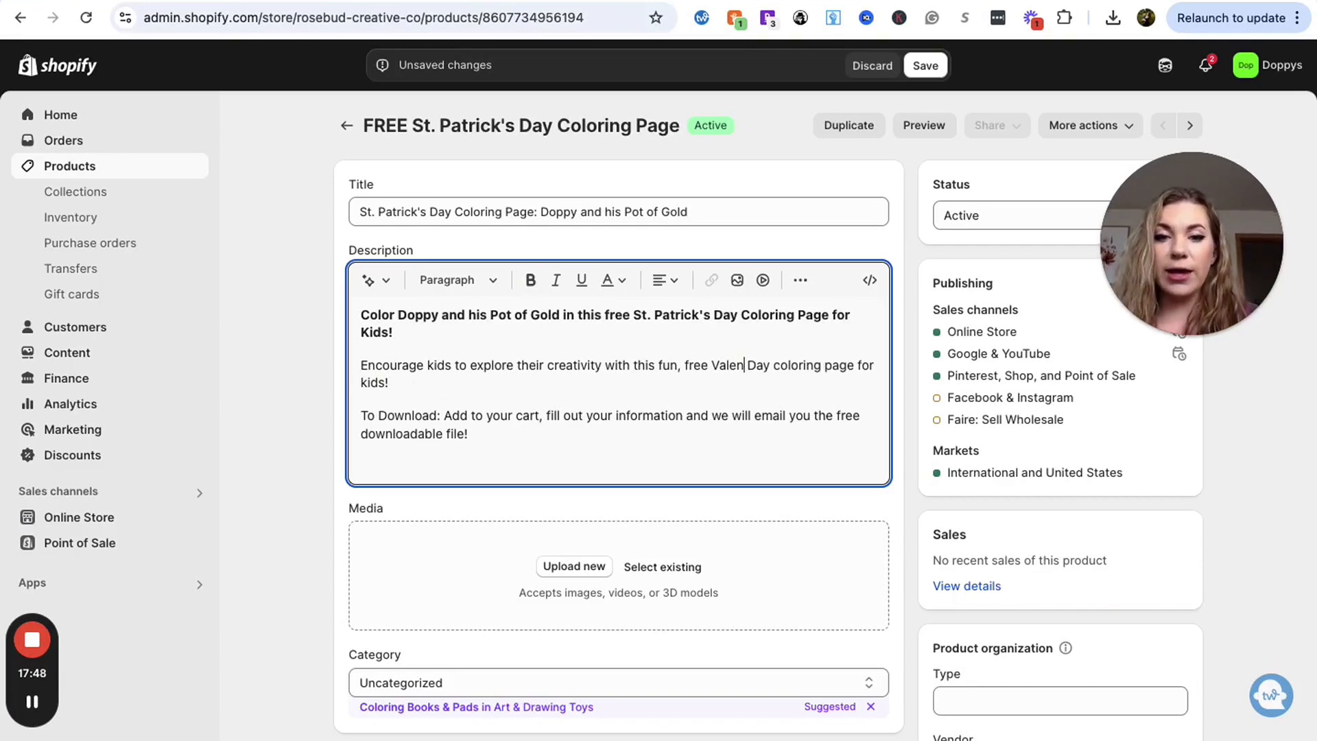
key("BackSpace")
key("BackSpace")
key("BackSpace")
key("BackSpace")
key("BackSpace")
type("St. Patrick's")
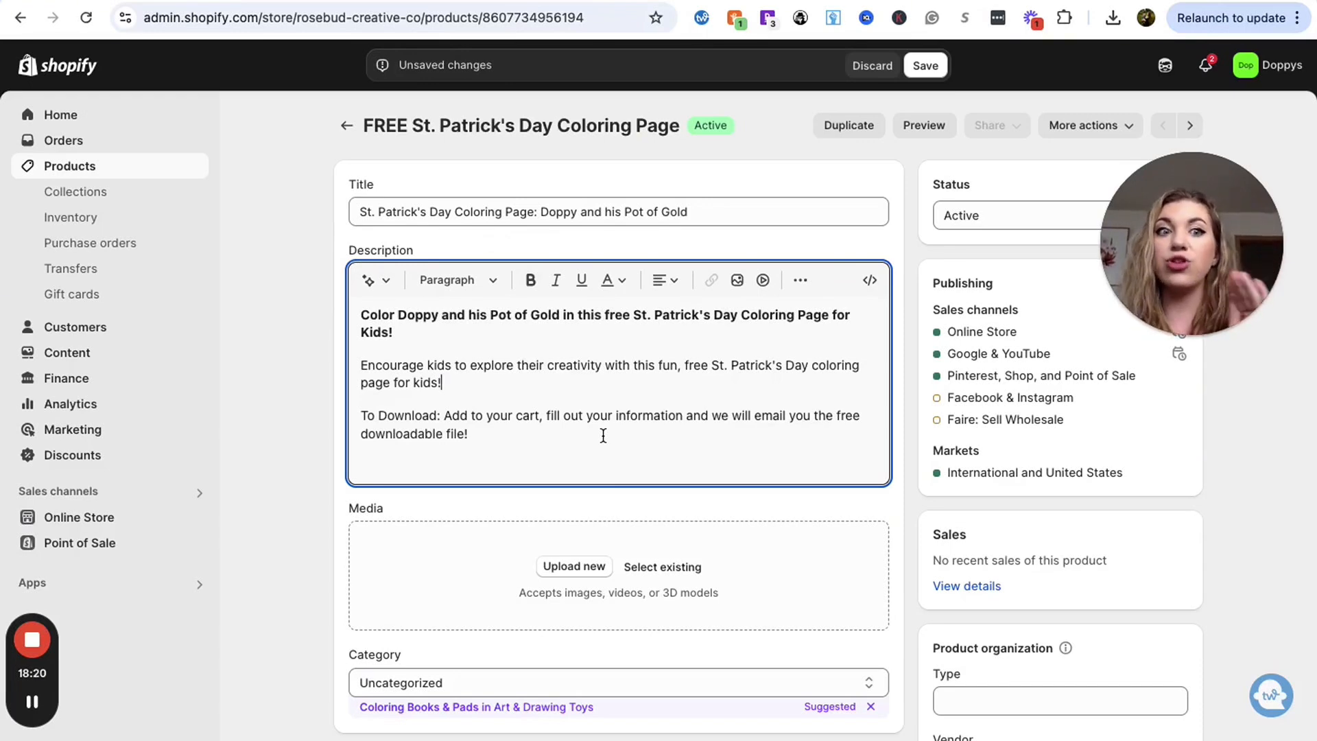
Check the St. Patrick's Day keyword phrases in the title and both description paragraphs, and save the product
left_click_drag(359, 212, 535, 218)
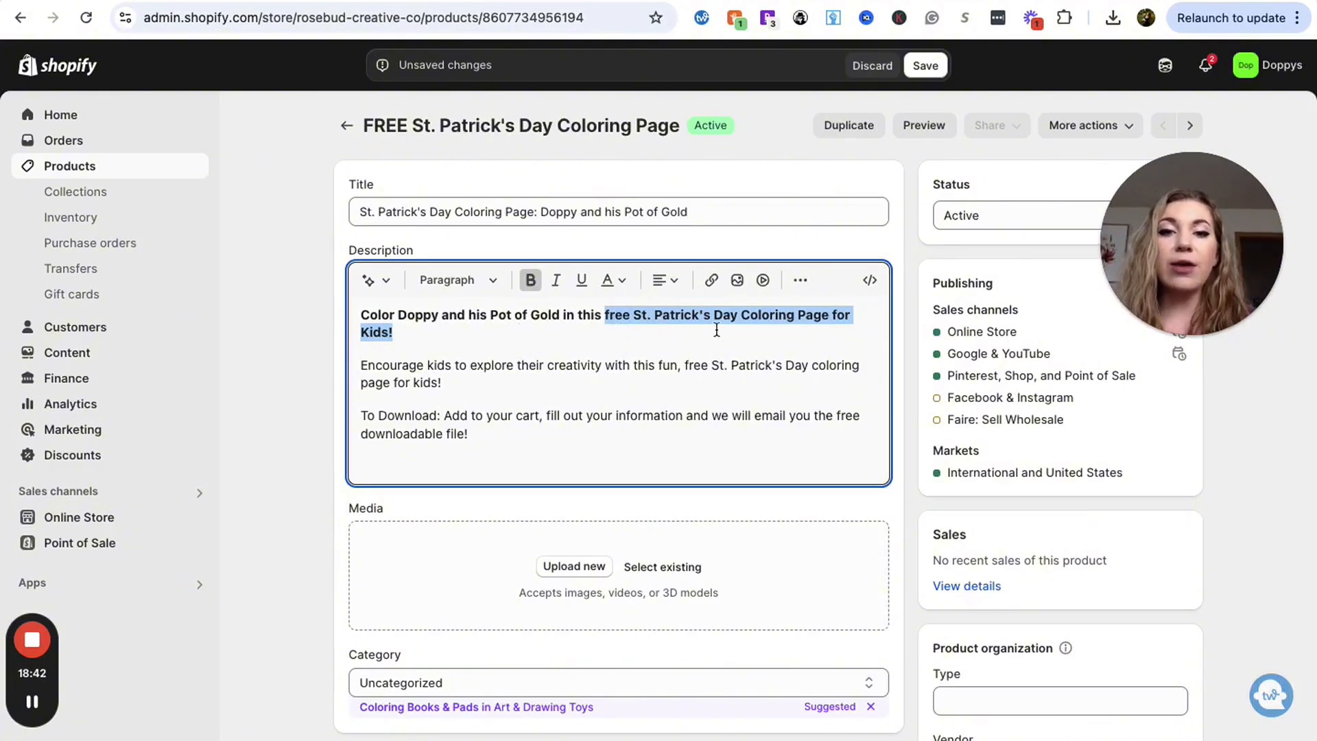
left_click(606, 378)
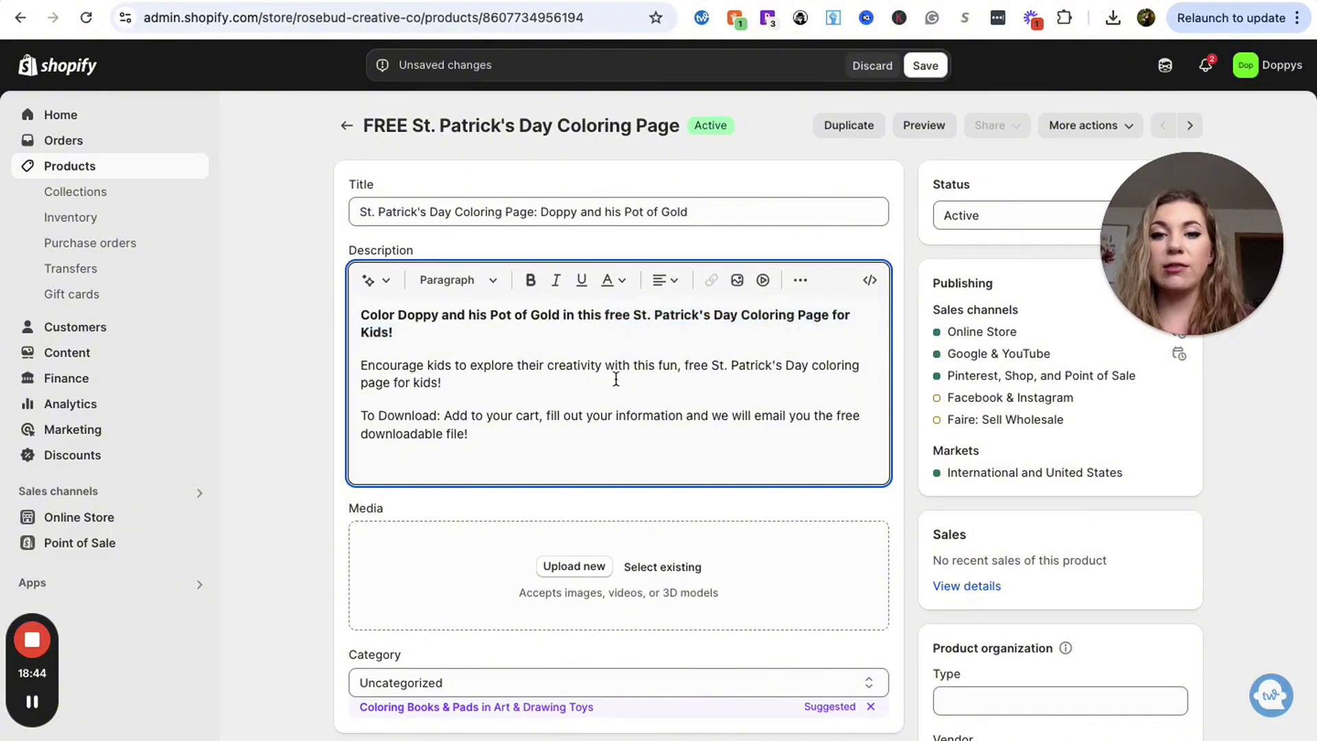
left_click_drag(686, 365, 770, 390)
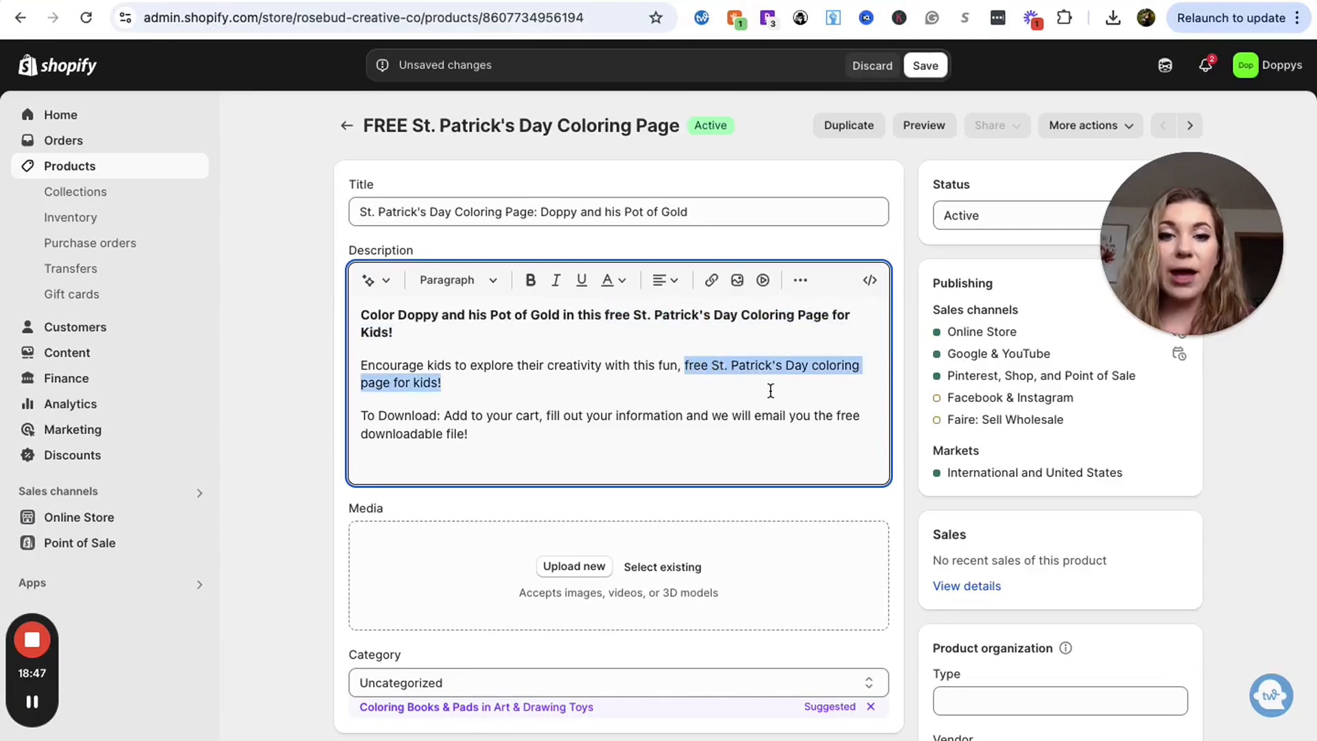
left_click(660, 450)
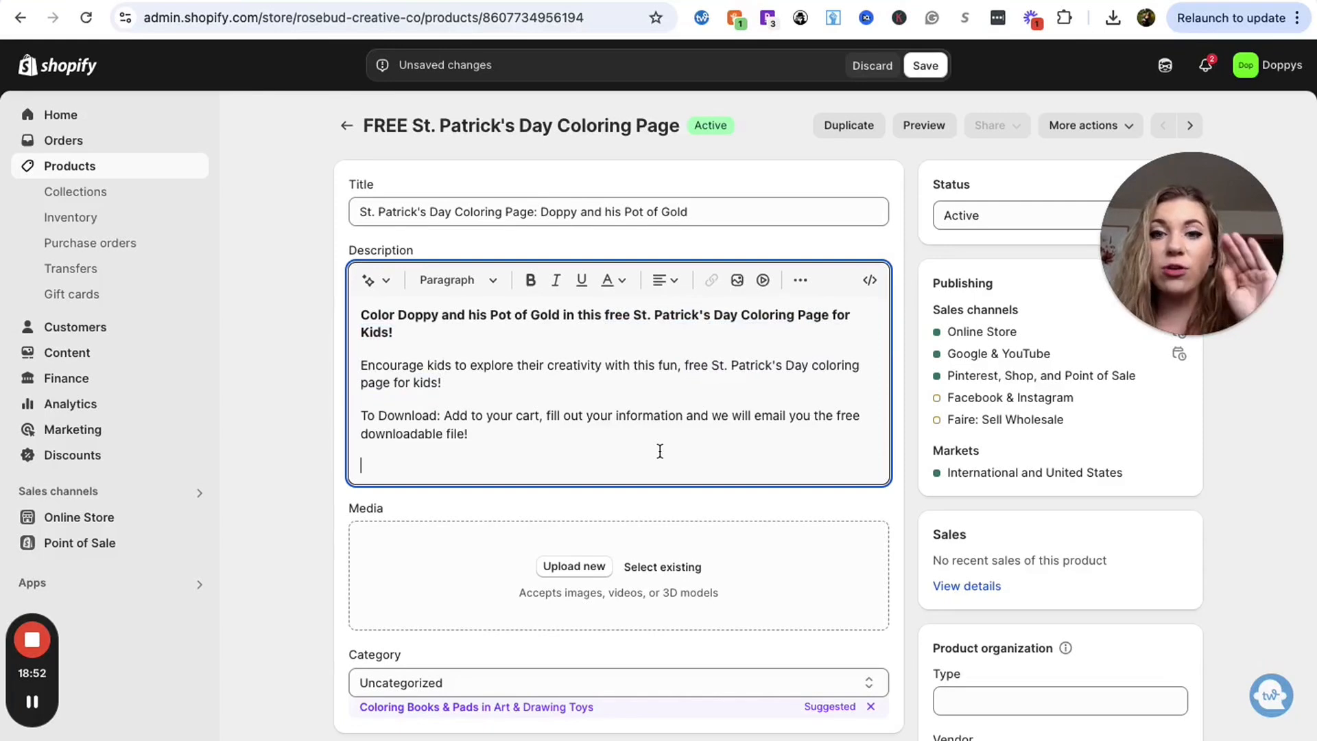
left_click(927, 69)
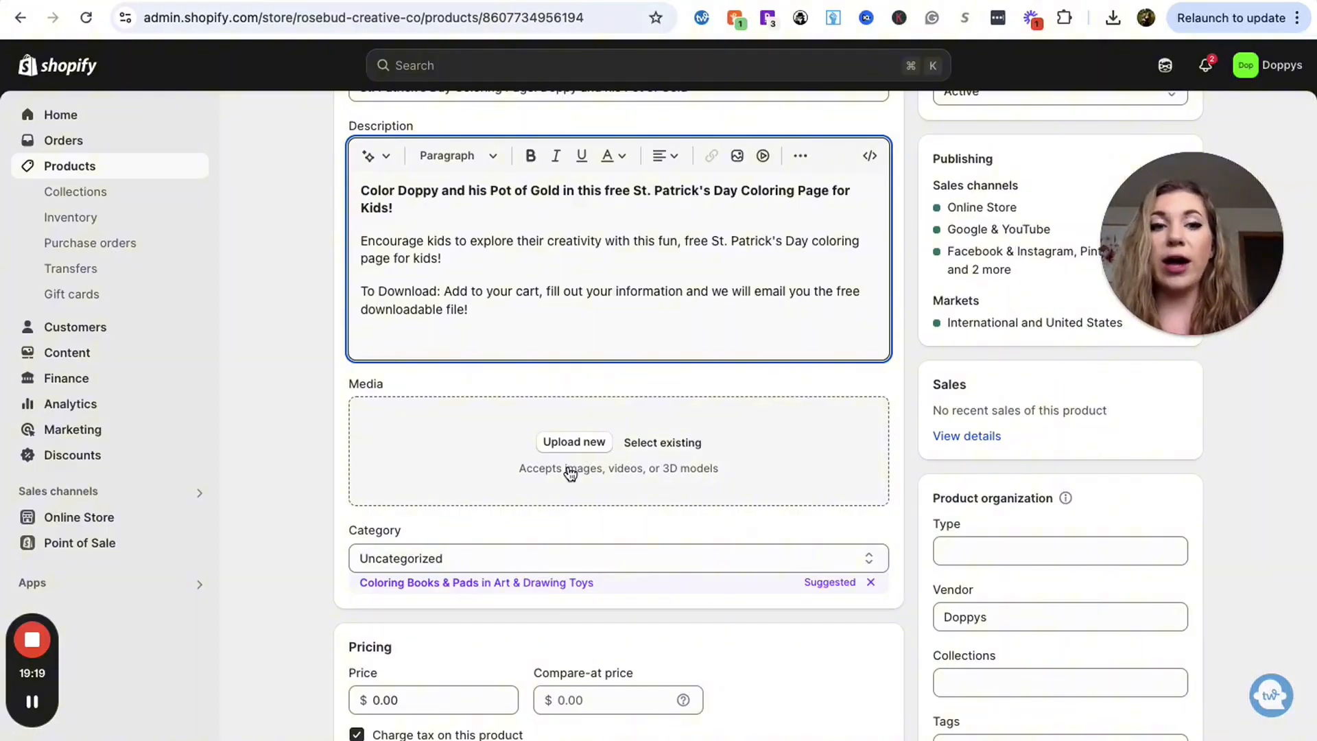
Switch to the coloring page image in Preview and rename the file "Free St. Patrick's Day Coloring Page for Kids"
key("ctrl+Left")
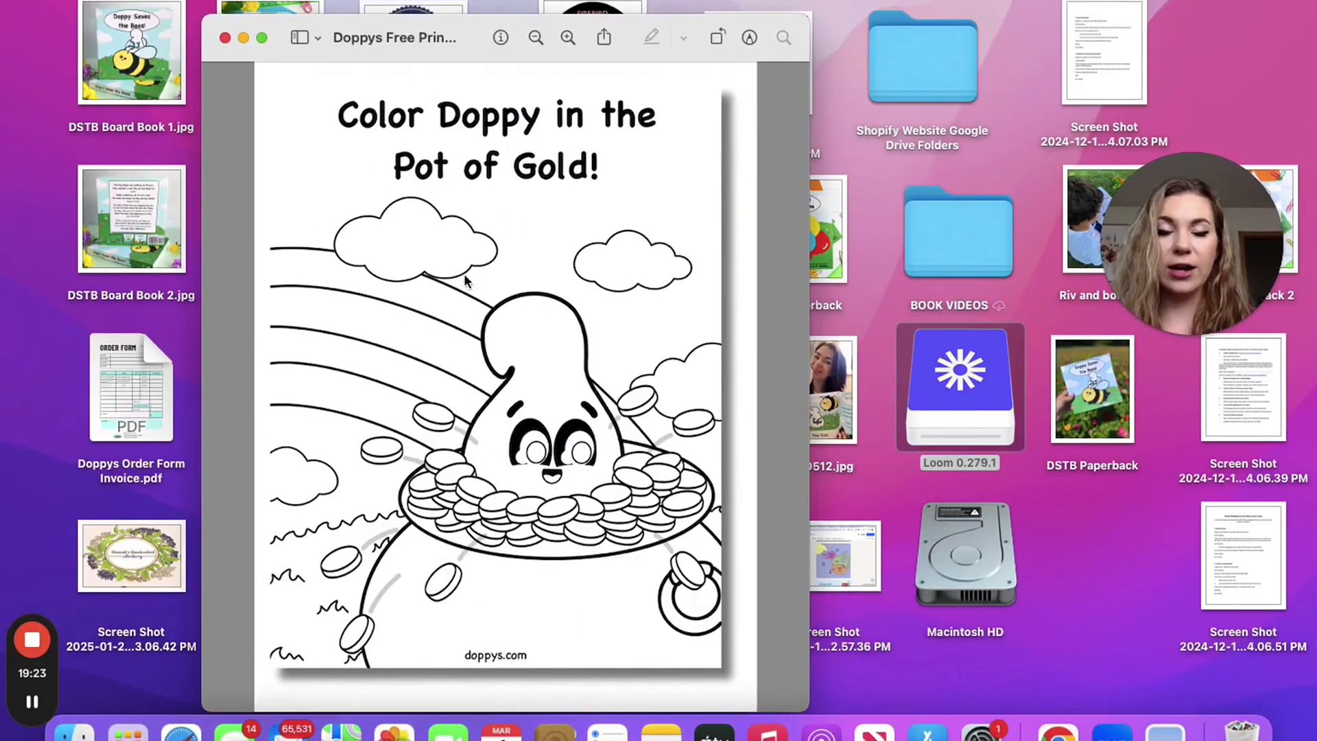
left_click(417, 40)
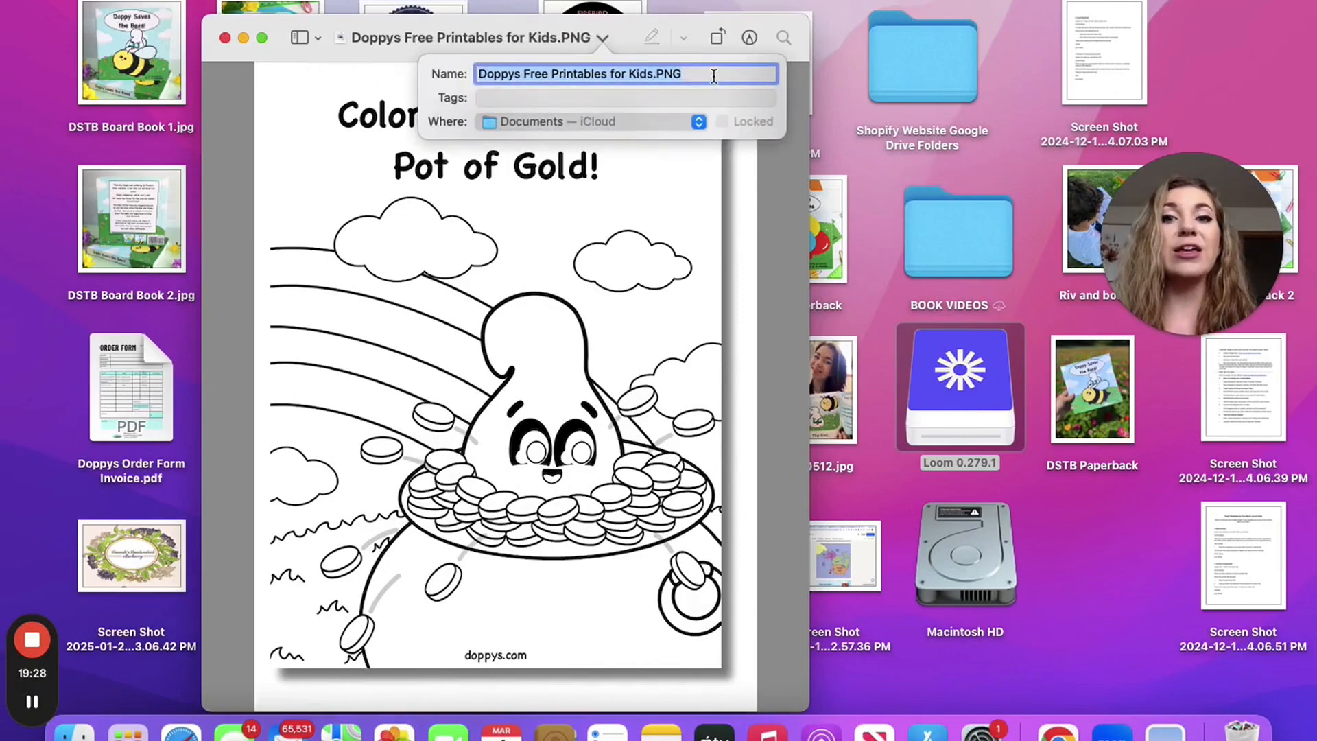
key("BackSpace")
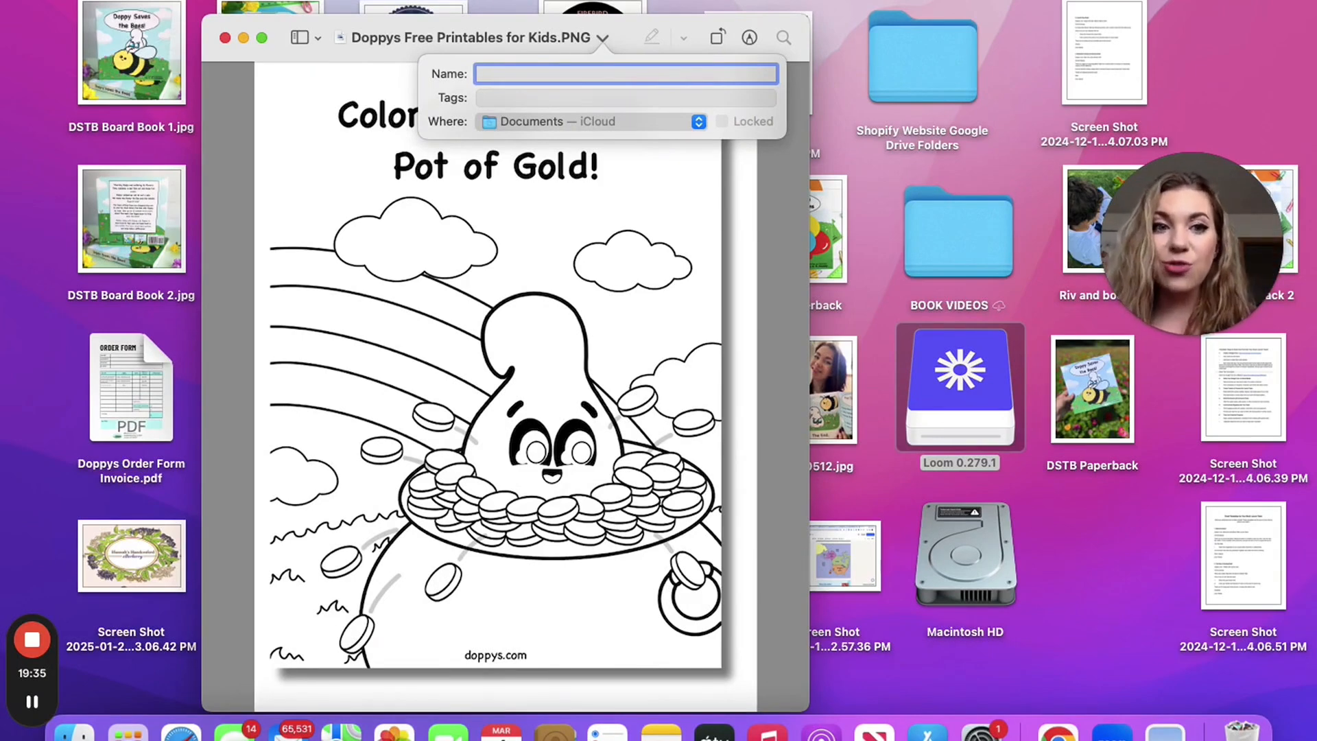
type("Free St. Patrick's Day Coloring Page ")
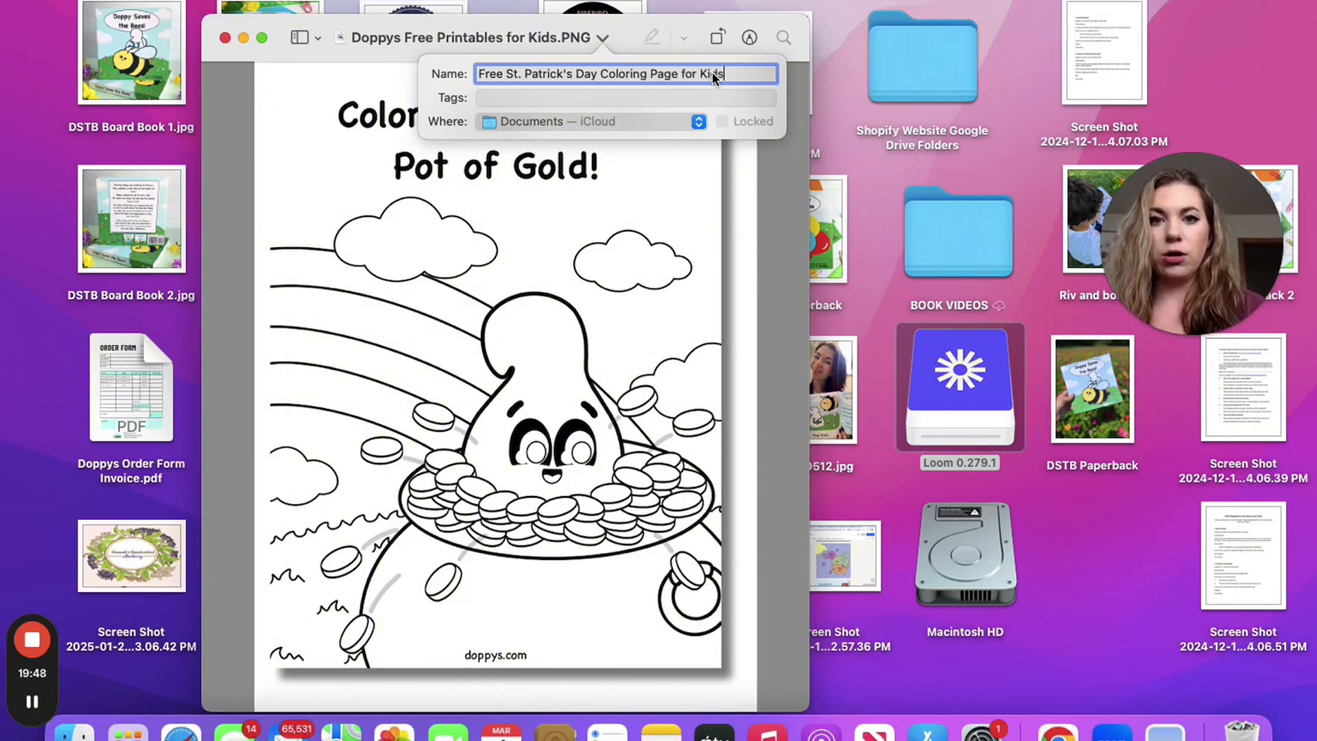
type("for Kids")
key("Return")
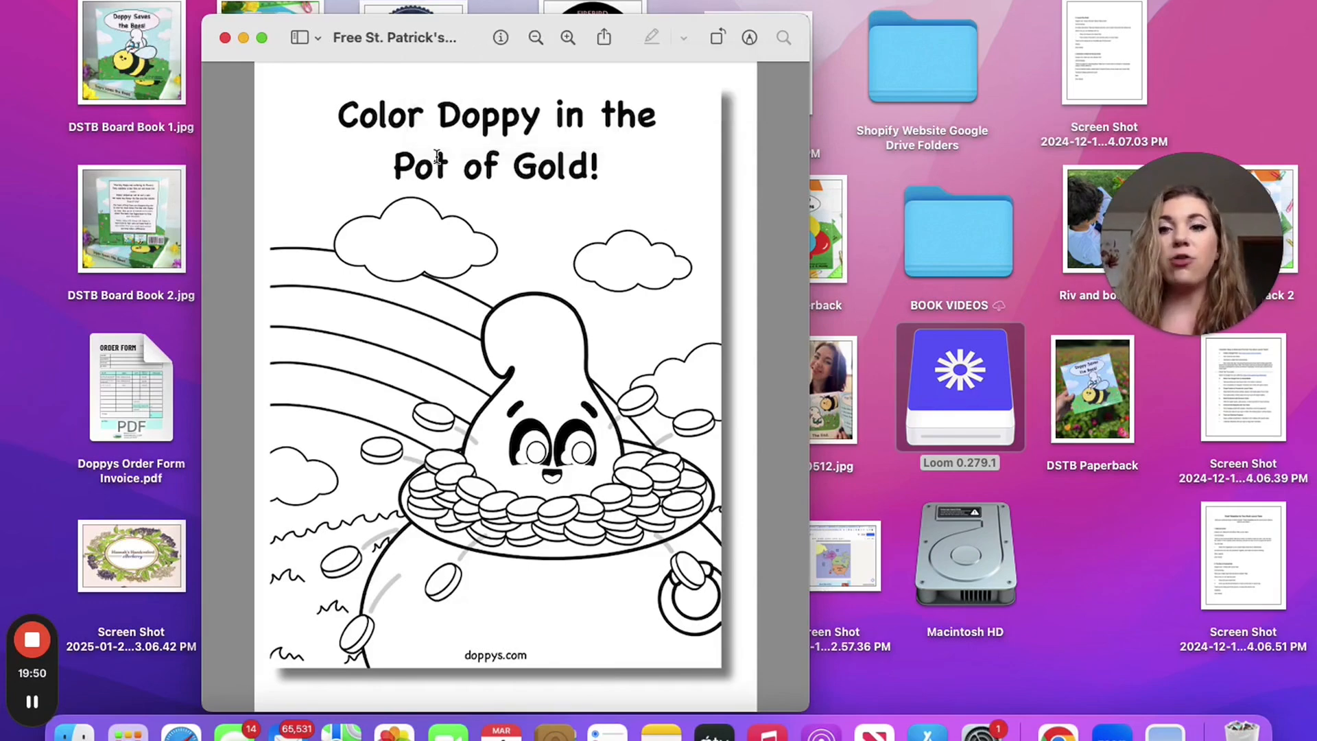
Return to Shopify and upload the "Free St. Patrick's Day Coloring Page for Kids" image as product media
key("ctrl+Right")
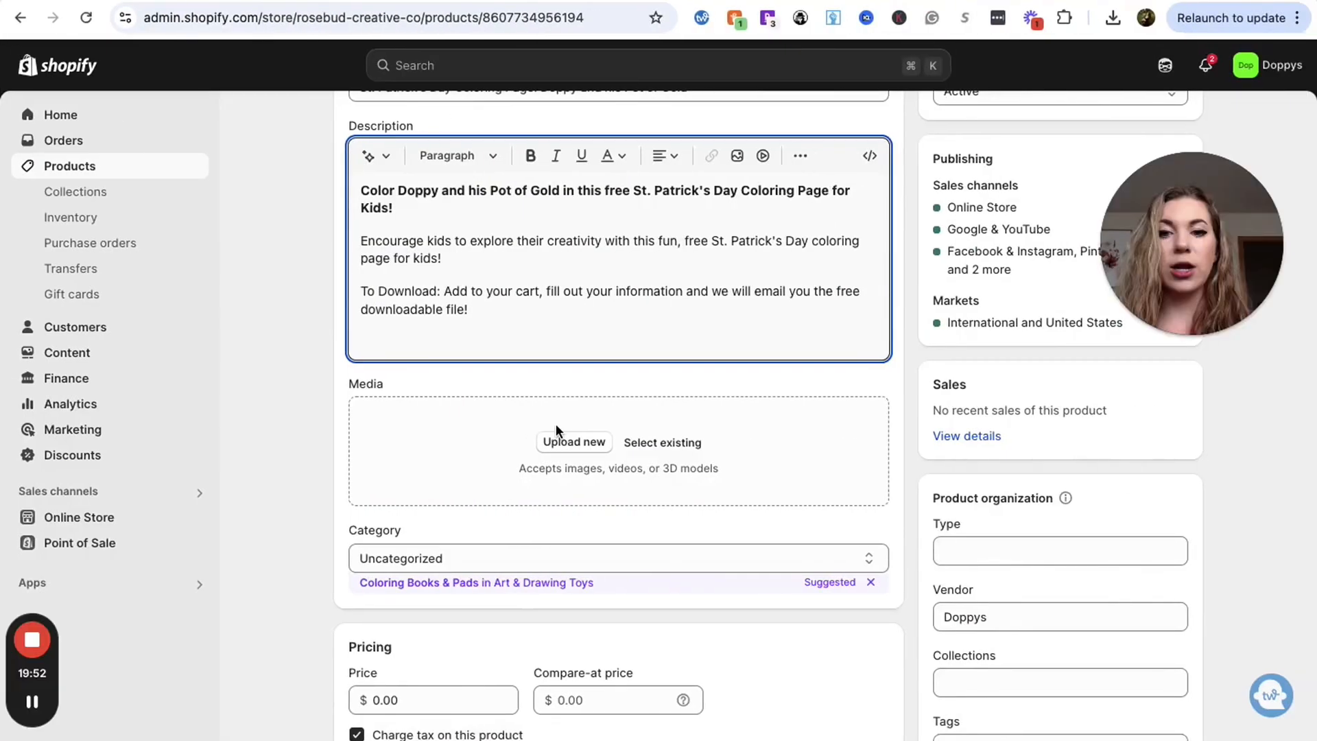
left_click(556, 451)
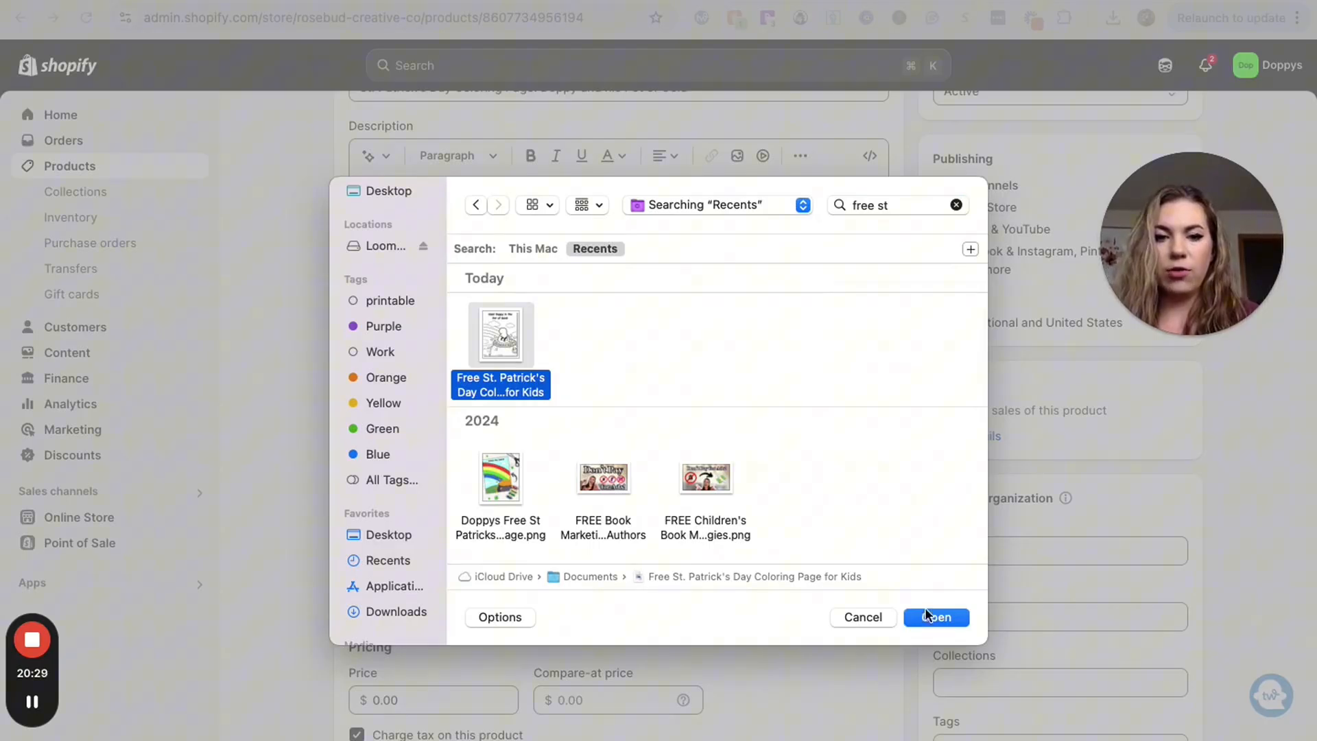
left_click(928, 615)
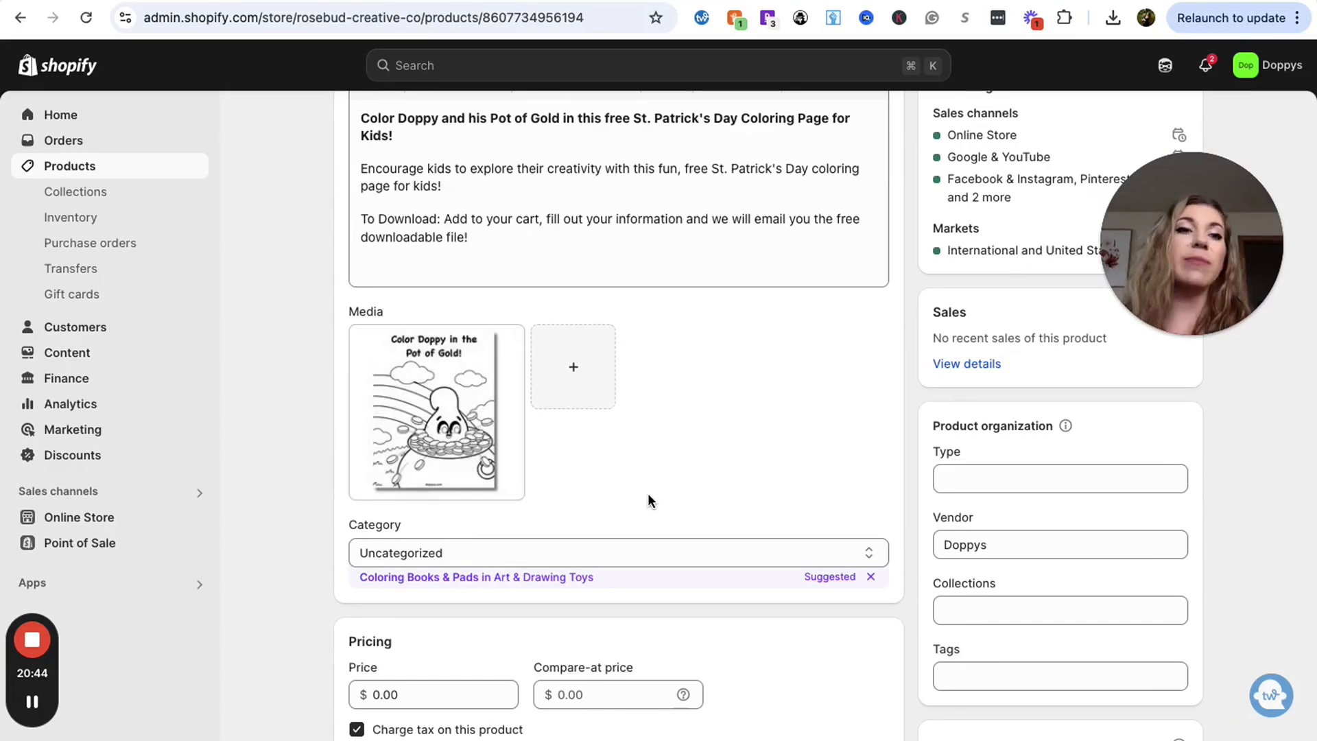
Open the uploaded Doppy coloring page image from the product media for editing
scroll(648, 493, "down", 1)
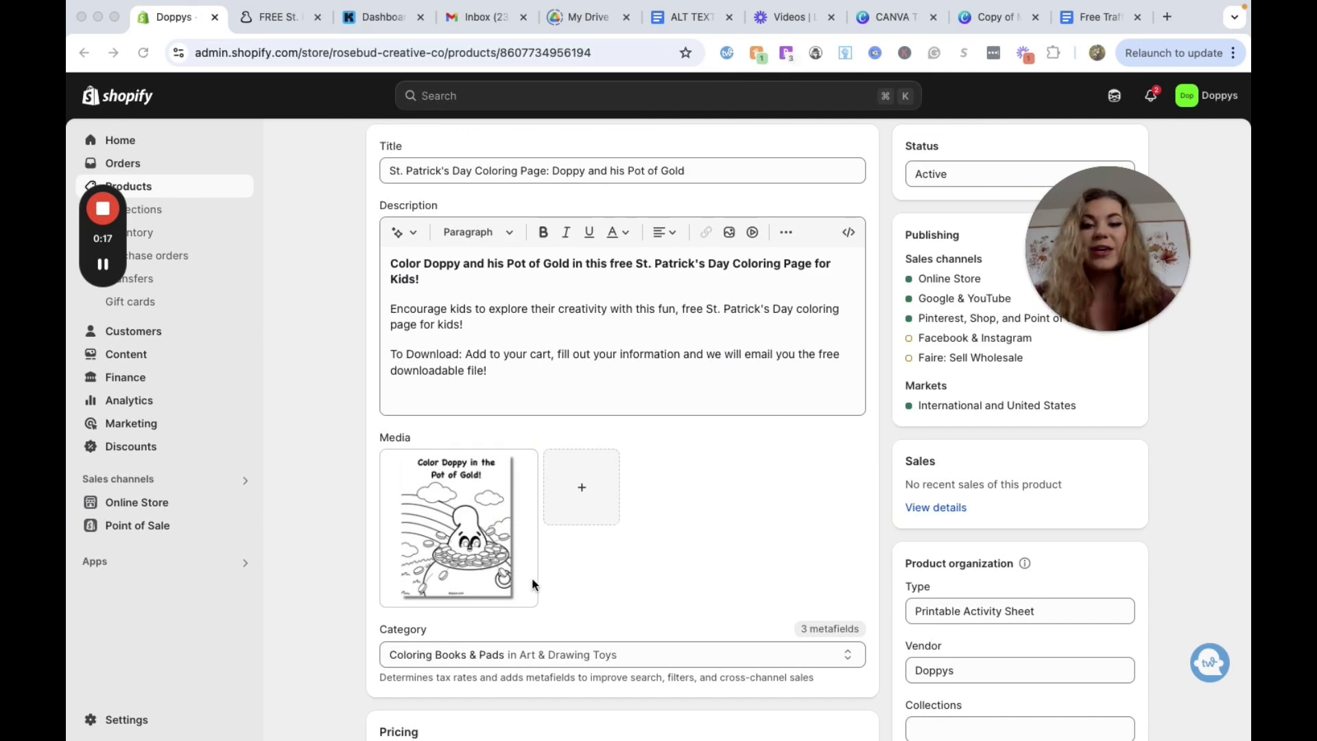
scroll(558, 606, "down", 2)
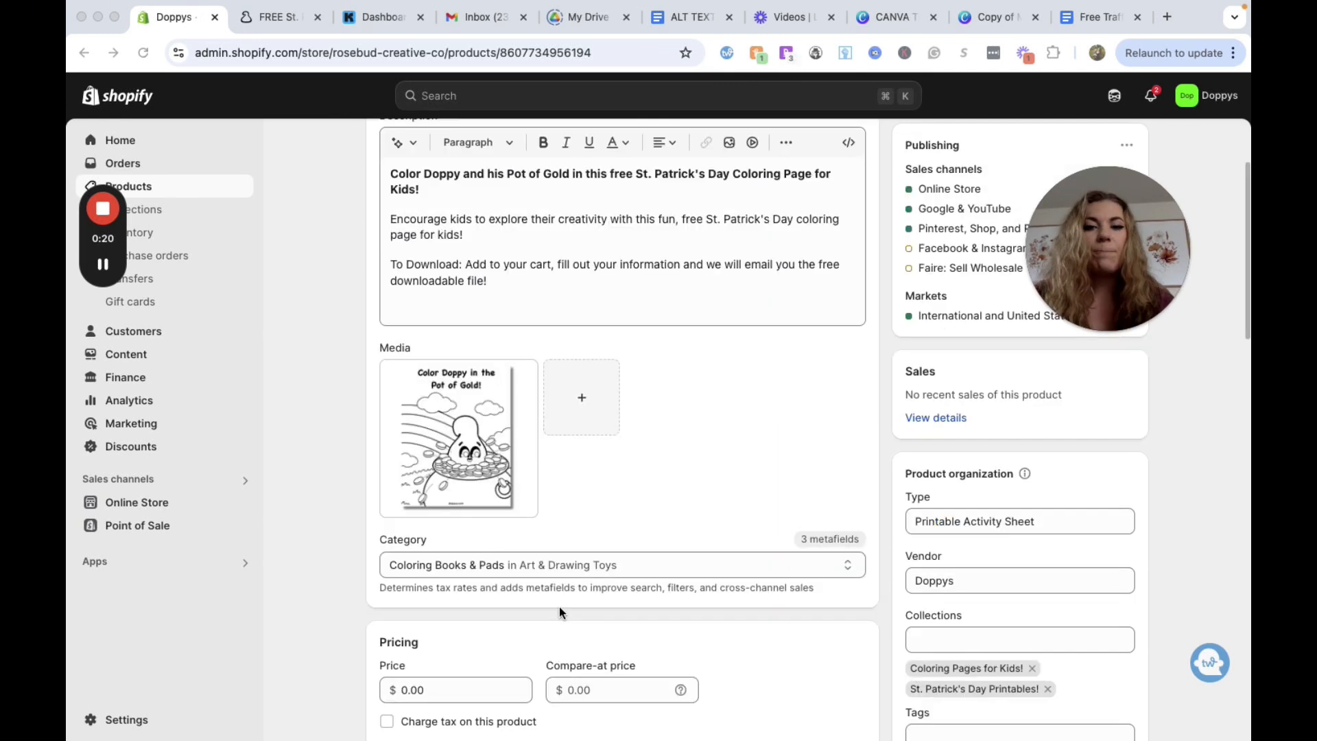
left_click(466, 434)
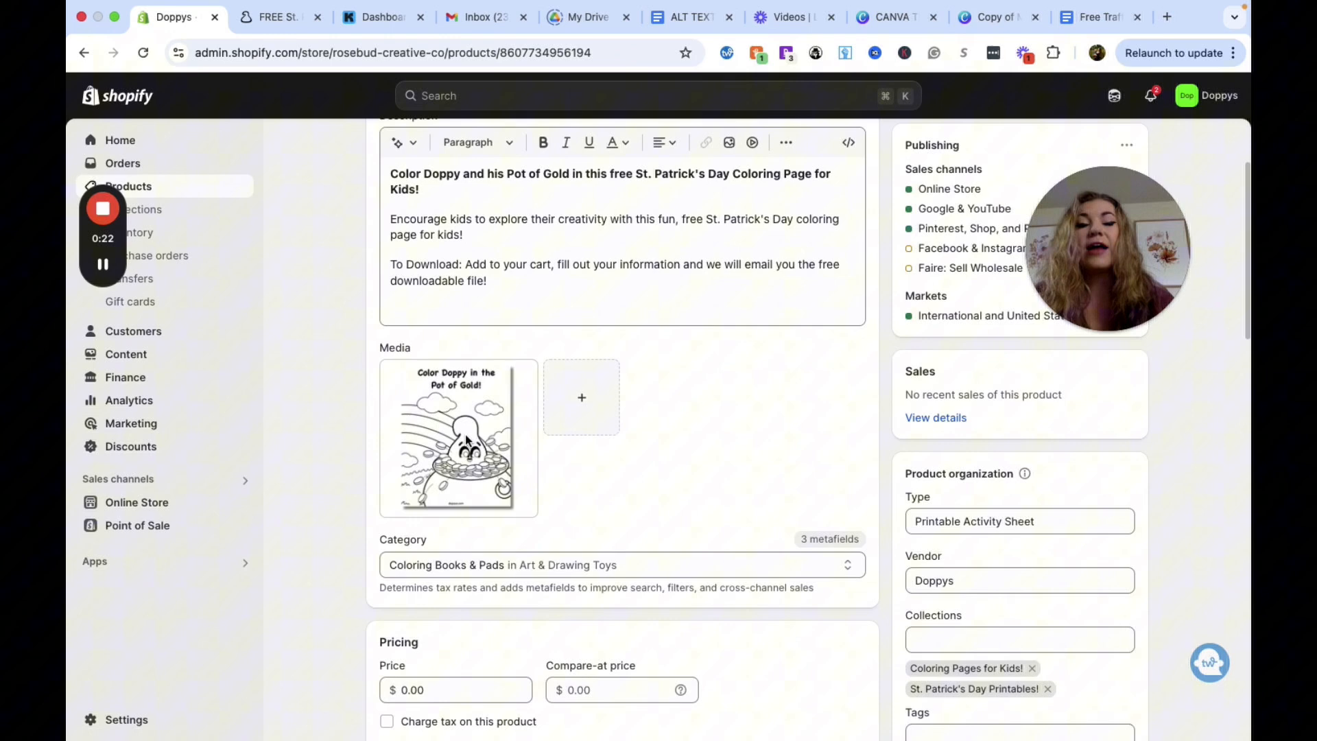
left_click(477, 485)
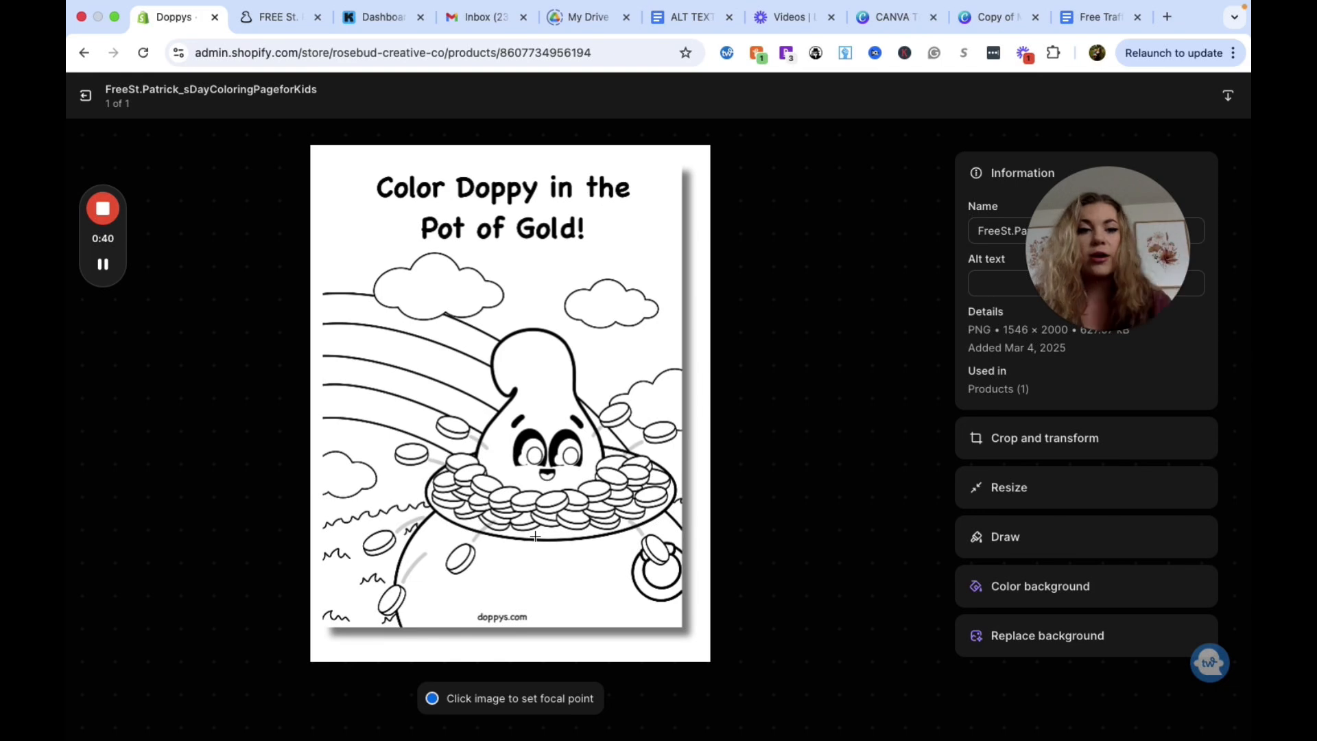
left_click_drag(1118, 228, 860, 260)
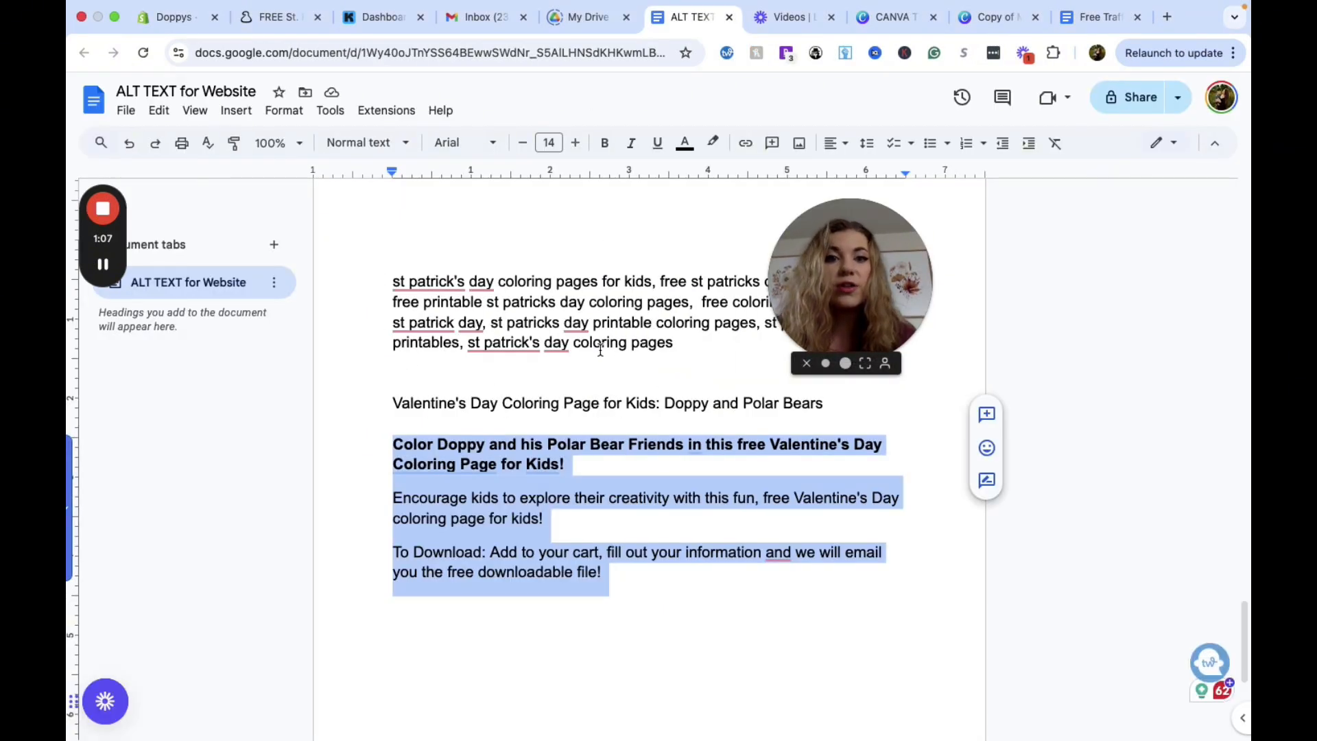
Copy the St. Patrick's Day keyword list from the "ALT TEXT for Website" document into the image's alt text
left_click(846, 277)
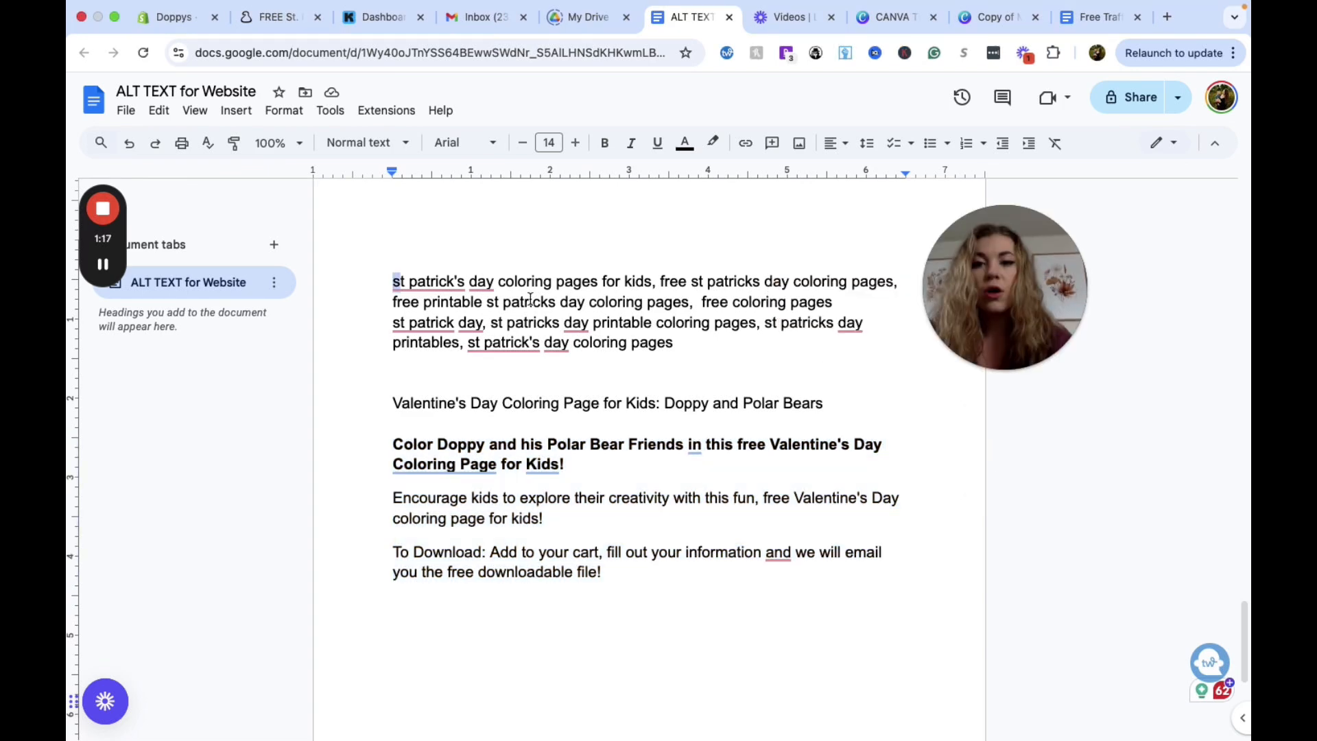
left_click_drag(392, 282, 679, 349)
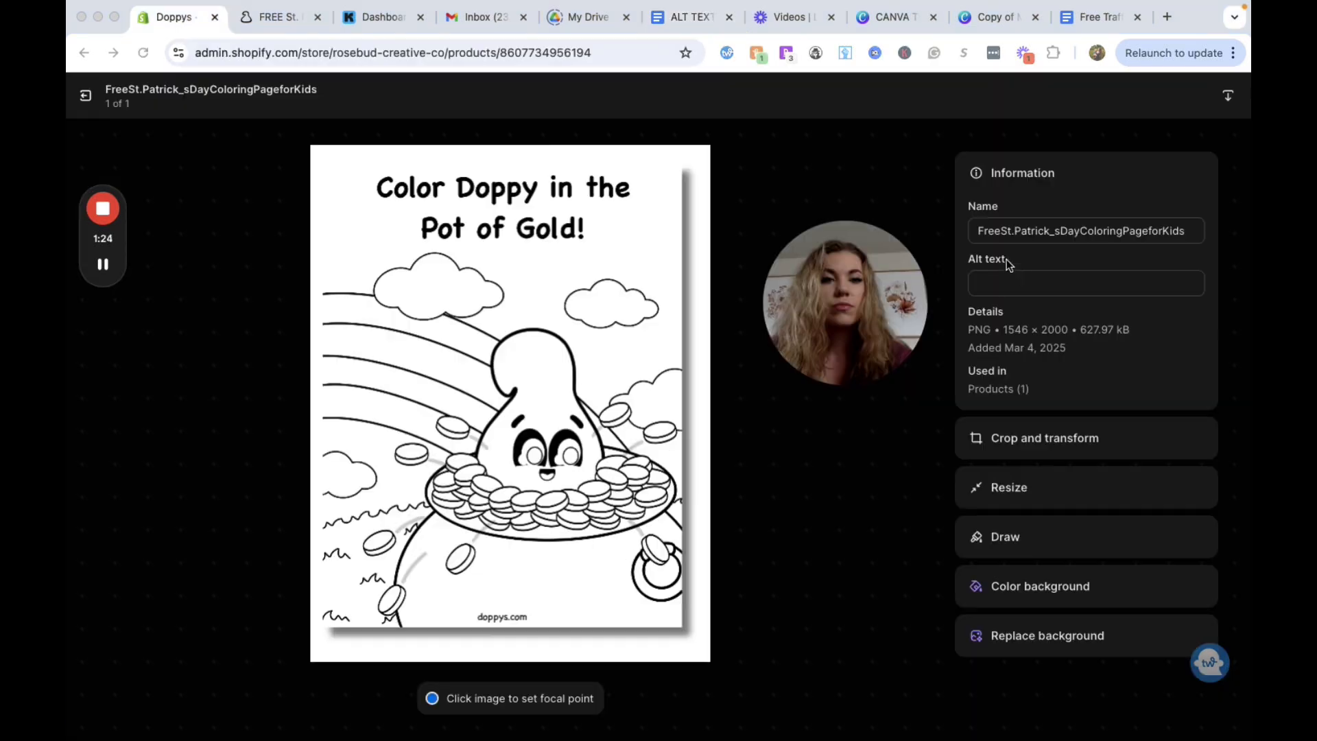
left_click(1003, 282)
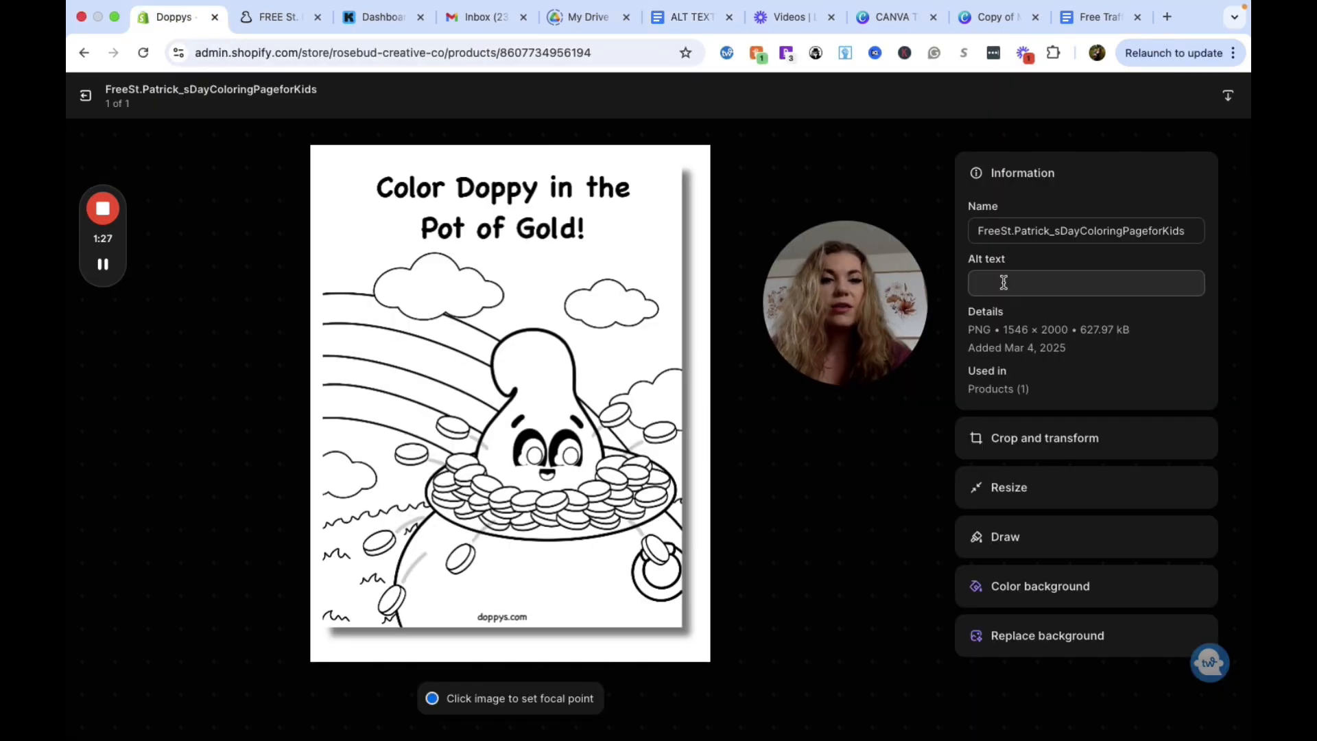
left_click(1011, 287)
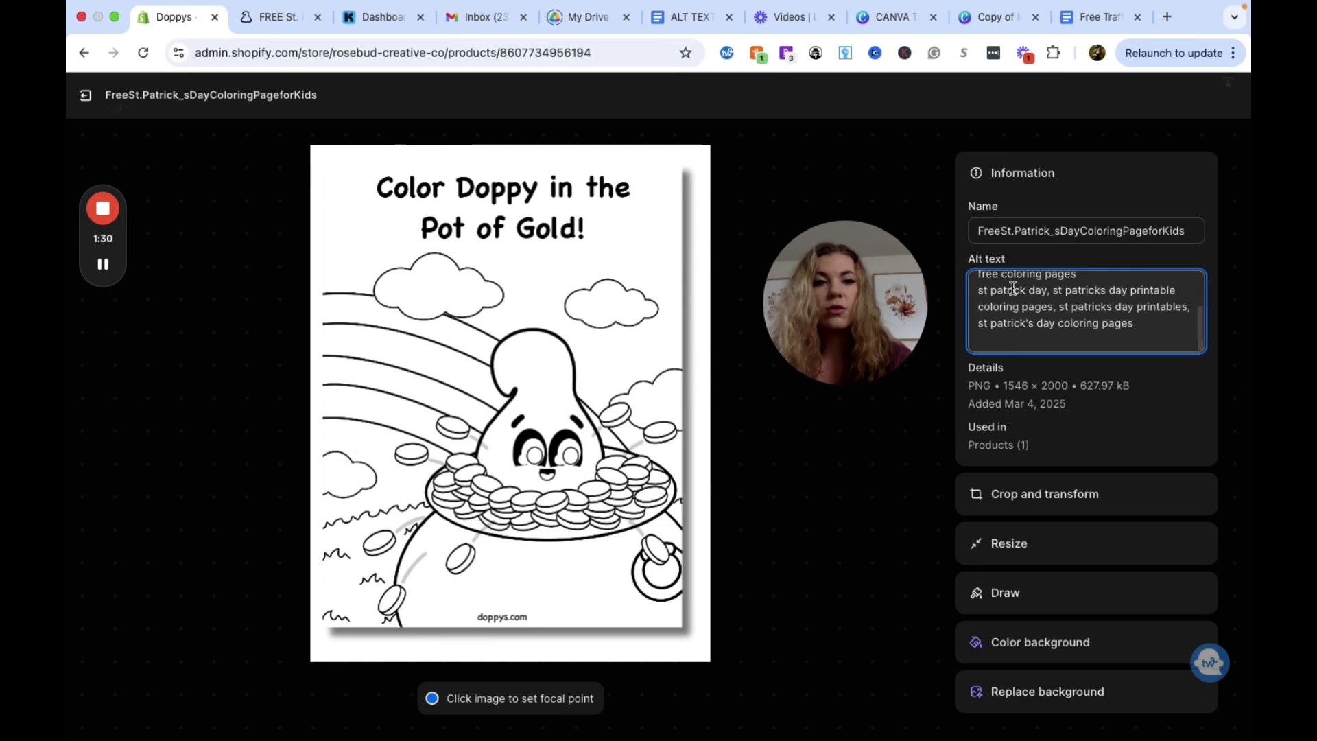
Resize the coloring page image to 600 px wide with proportions locked, and save the image edits
left_click(1029, 546)
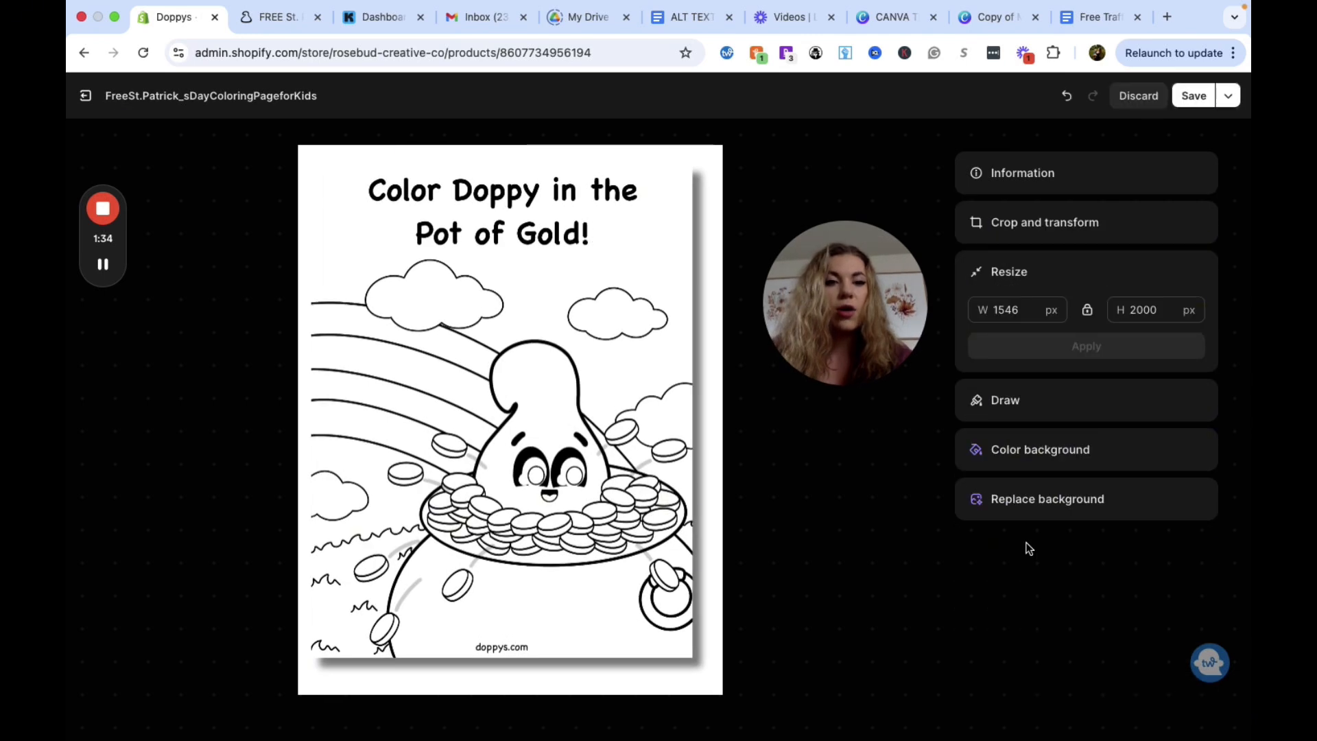
left_click(1015, 310)
key("BackSpace")
key("BackSpace")
key("BackSpace")
key("BackSpace")
type("600")
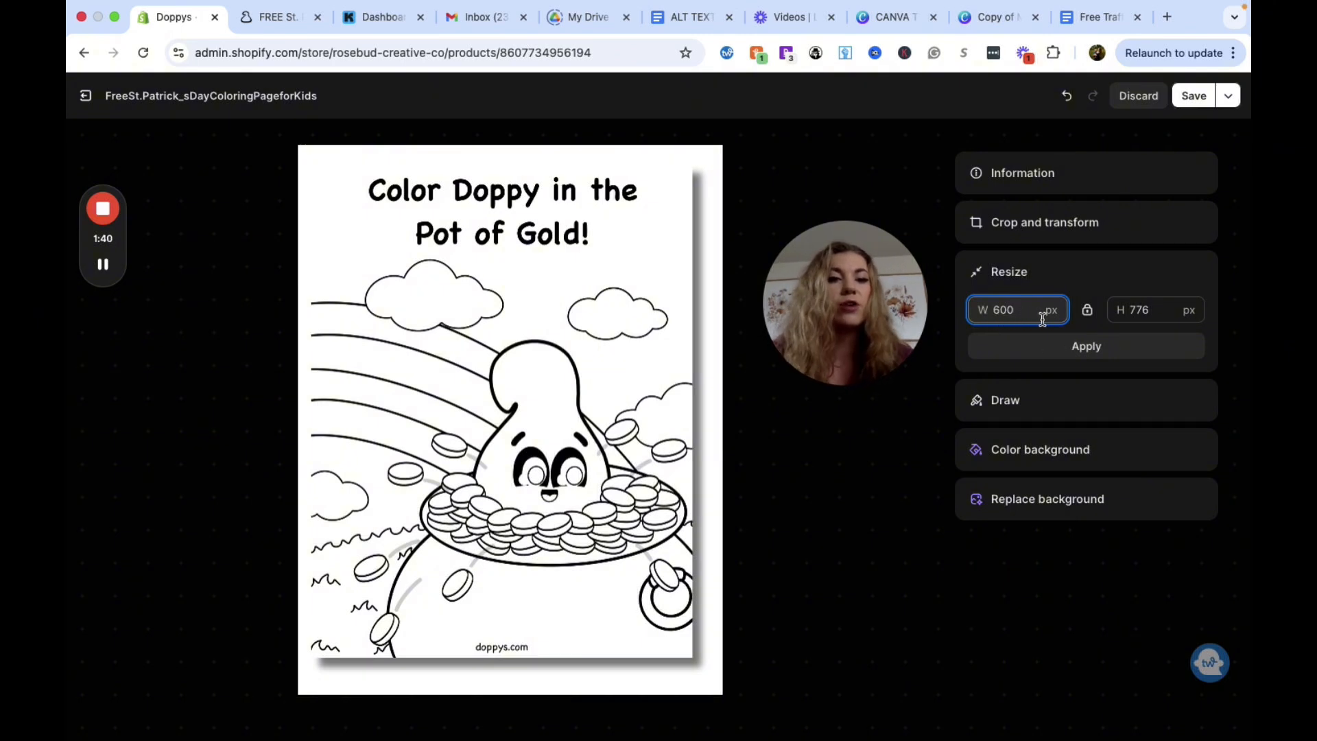
left_click(1069, 353)
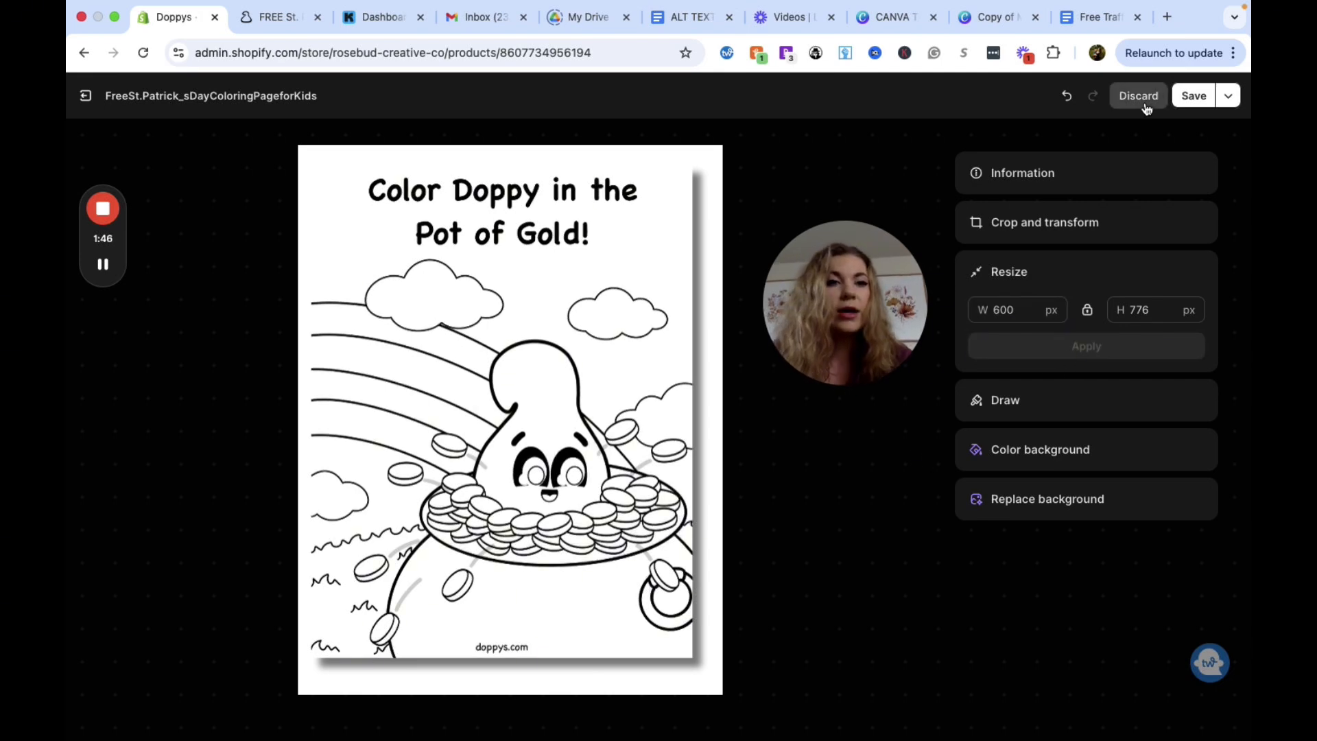
left_click(1195, 97)
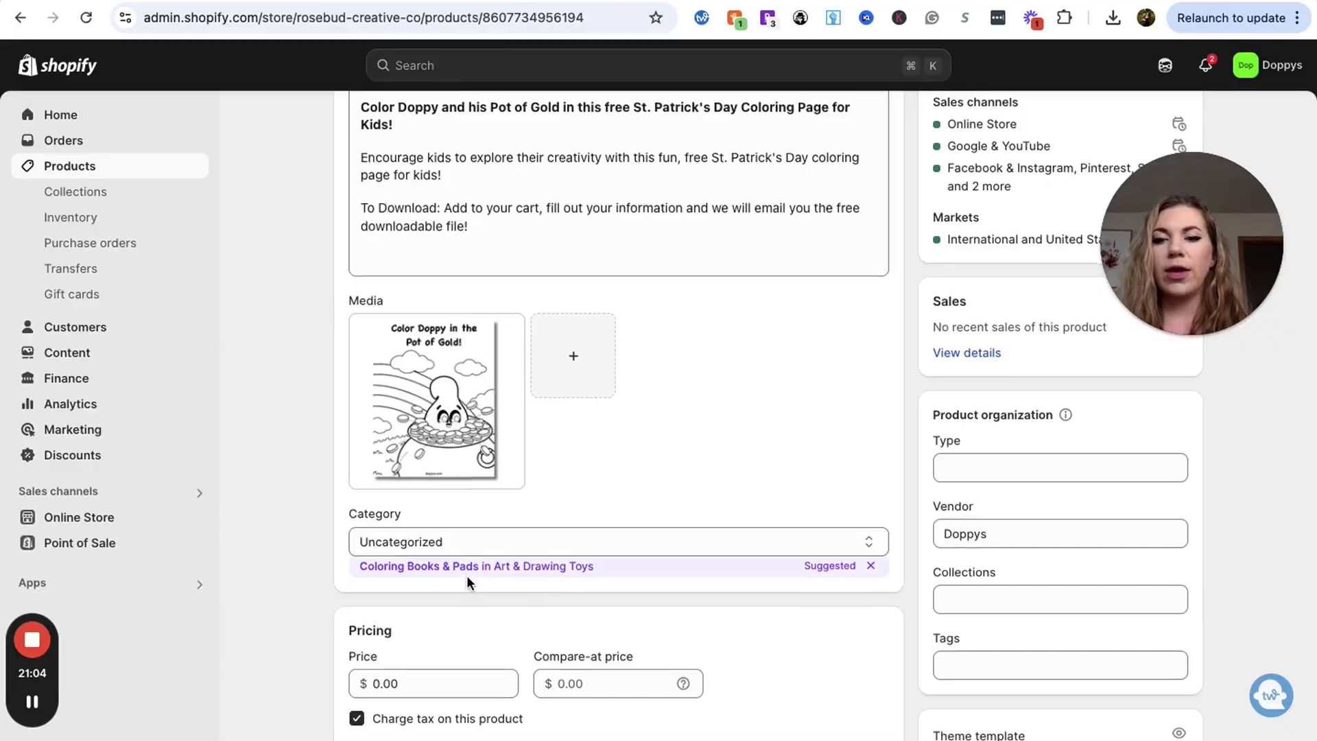
Assign the suggested category "Coloring Books & Pads in Art & Drawing Toys" to the product and save it
scroll(466, 575, "down", 2)
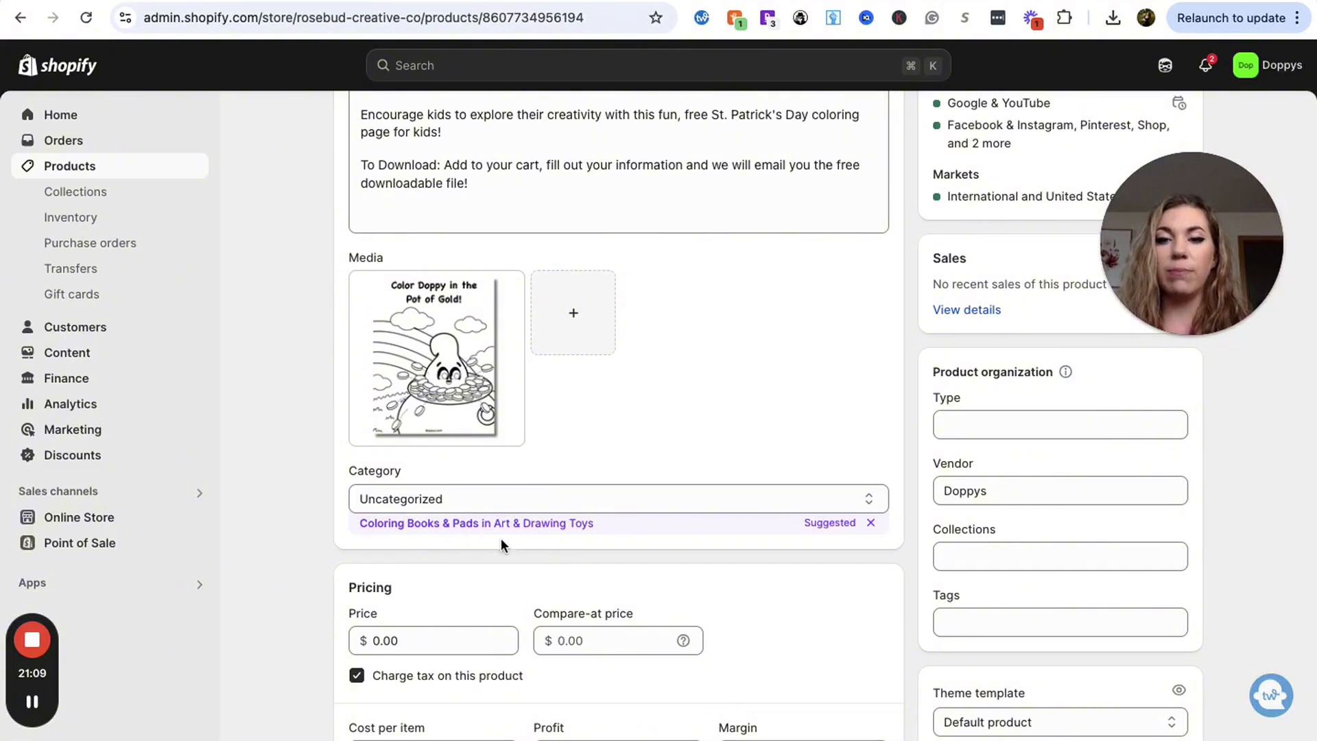
left_click(528, 522)
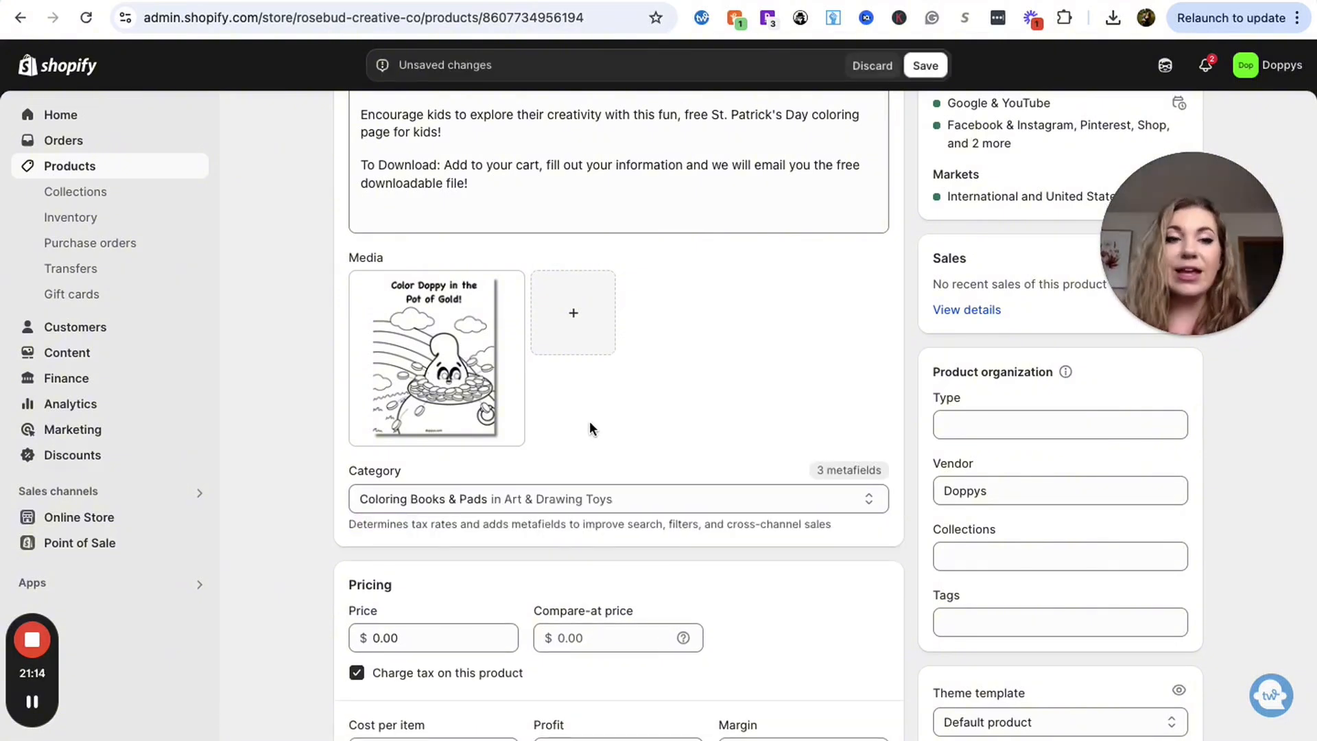
left_click(926, 67)
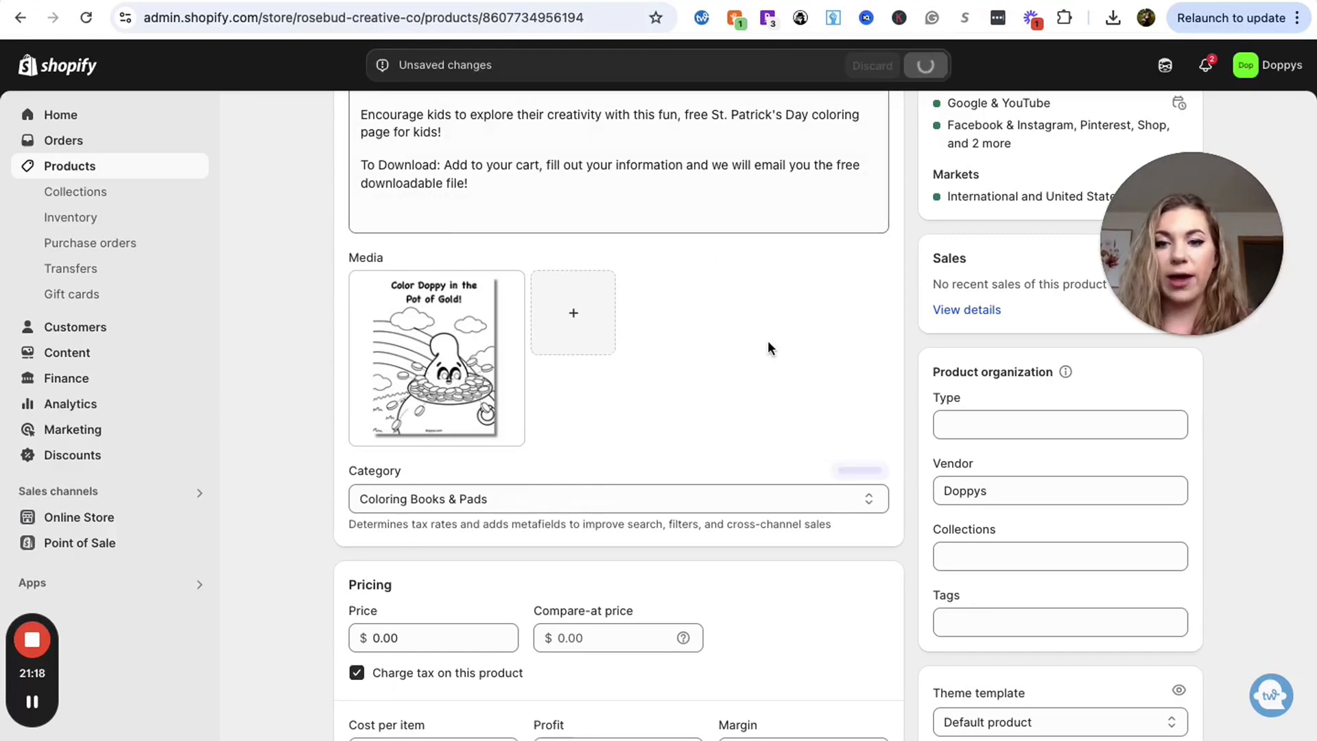
Turn off tax charging for the product and allow it to continue selling when out of stock
scroll(767, 340, "down", 3)
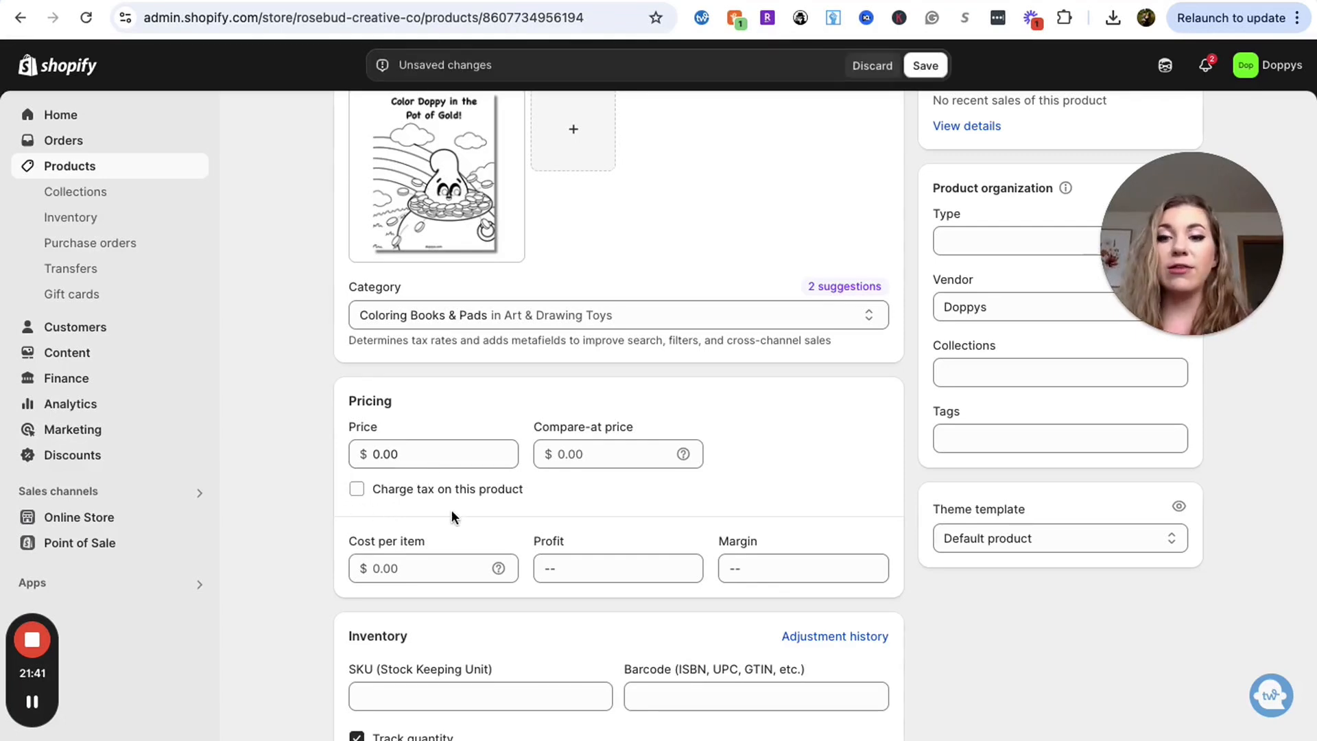
scroll(452, 514, "down", 3)
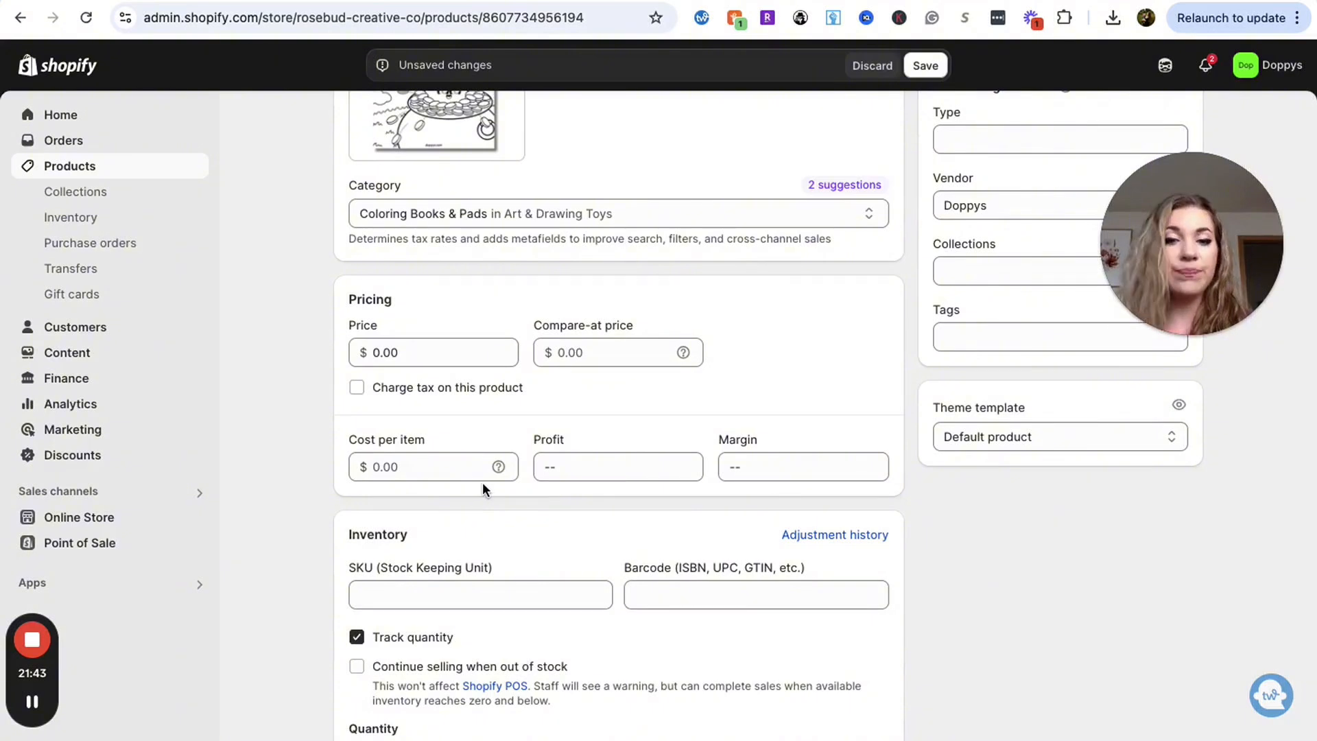
scroll(483, 482, "down", 3)
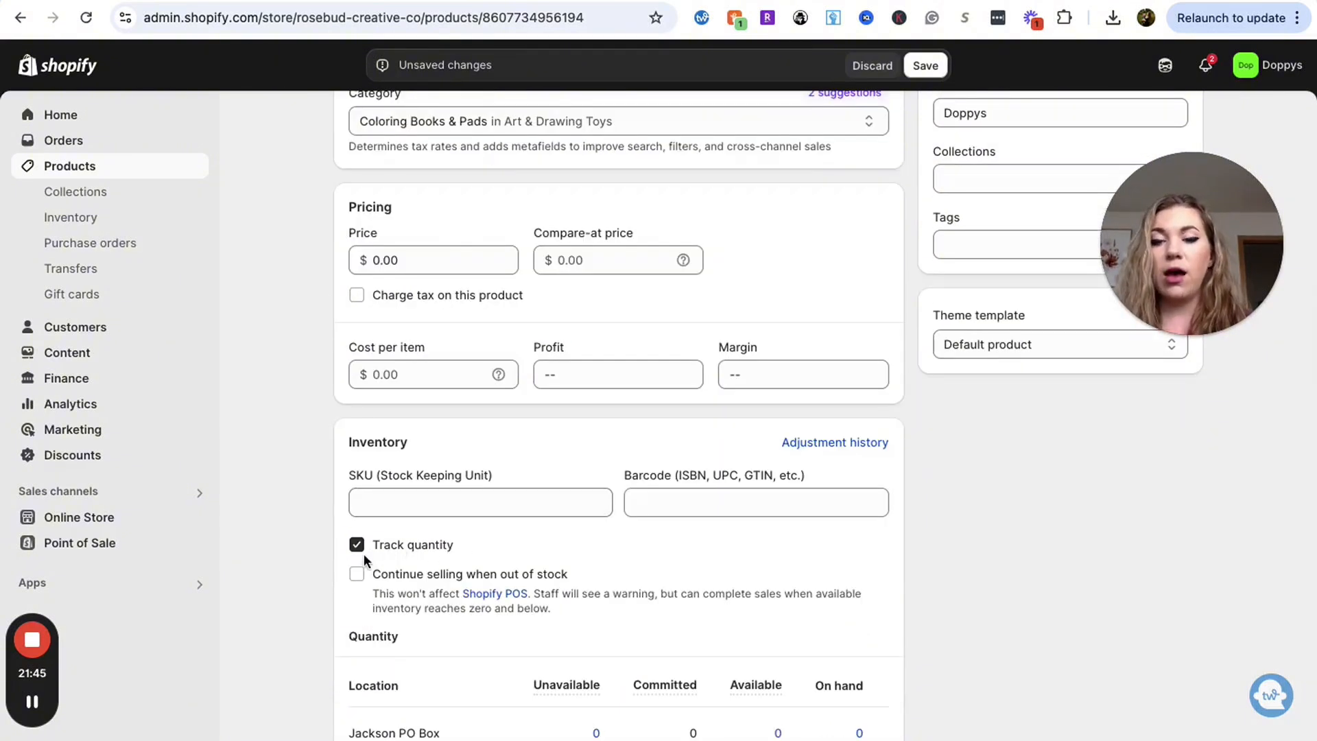
scroll(361, 550, "down", 1)
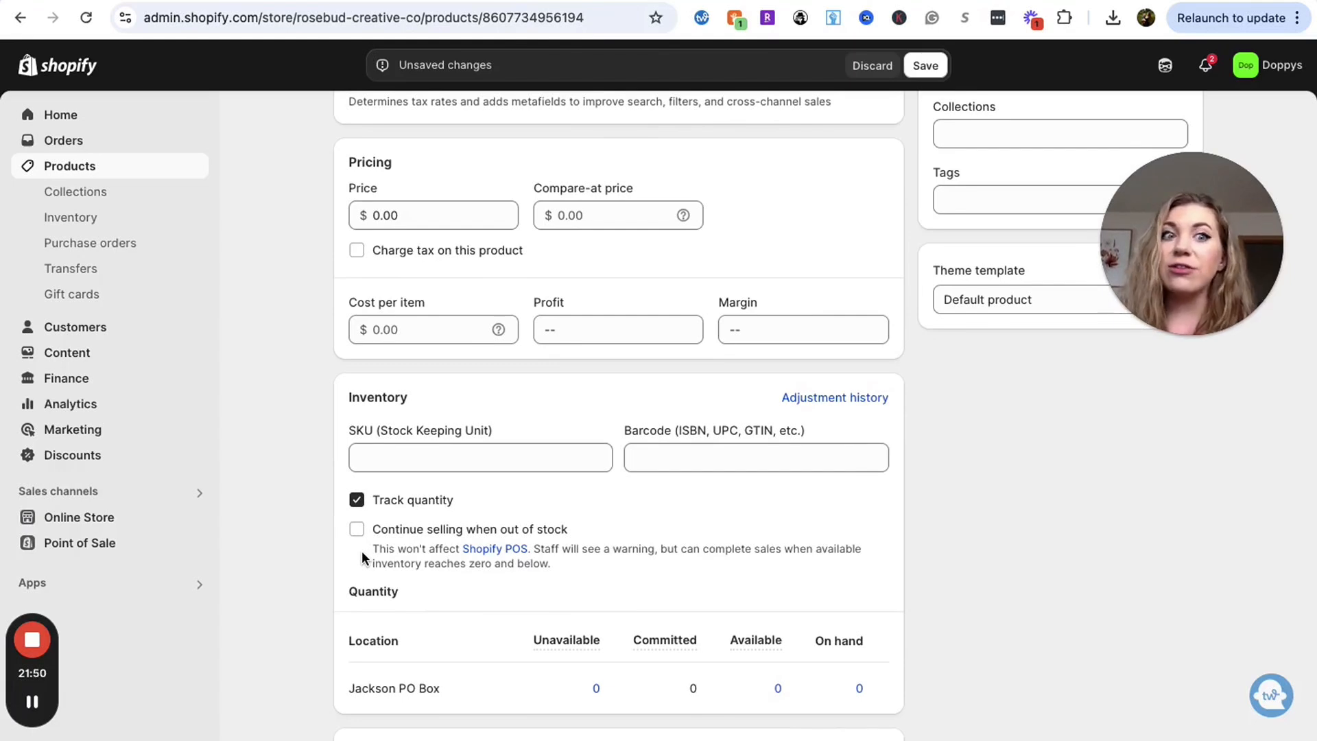
left_click(388, 530)
Adjust the available inventory by 500 with the default Correction reason, and unmark the item as a physical product
scroll(407, 548, "down", 1)
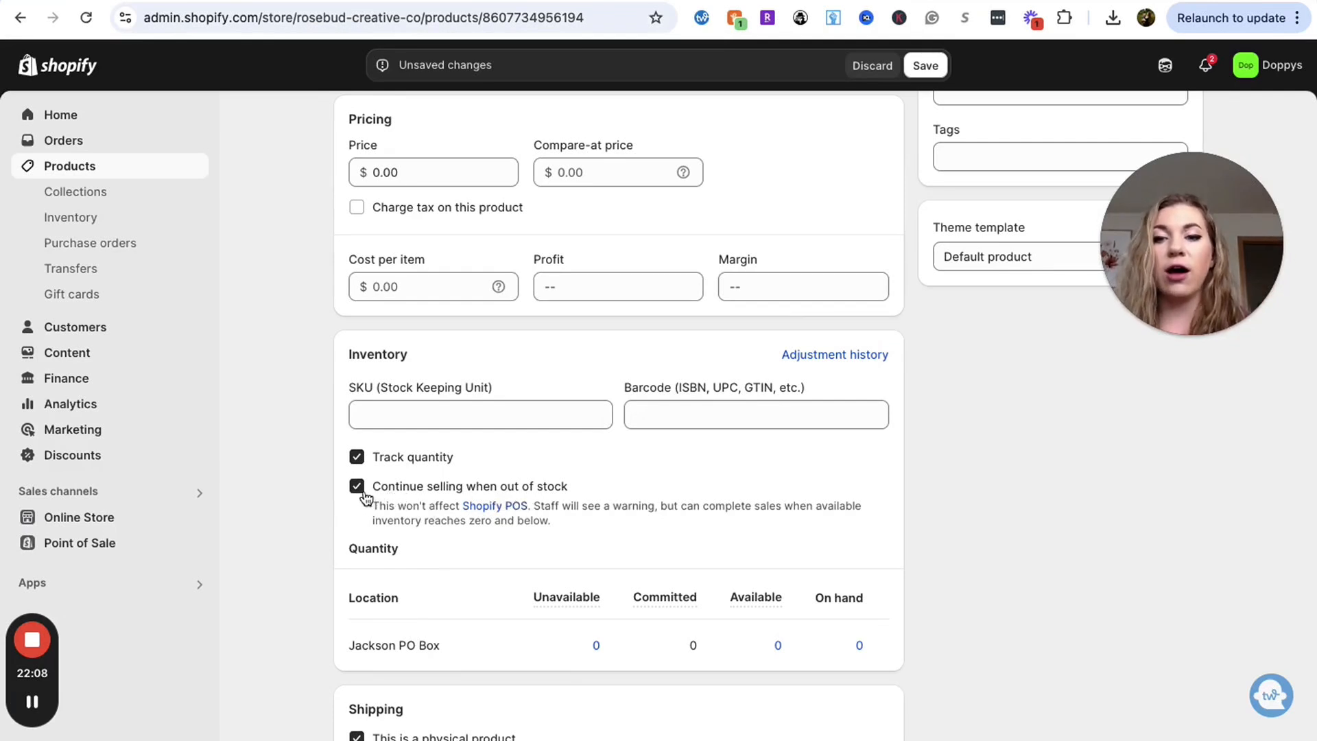
left_click(778, 645)
left_click(671, 505)
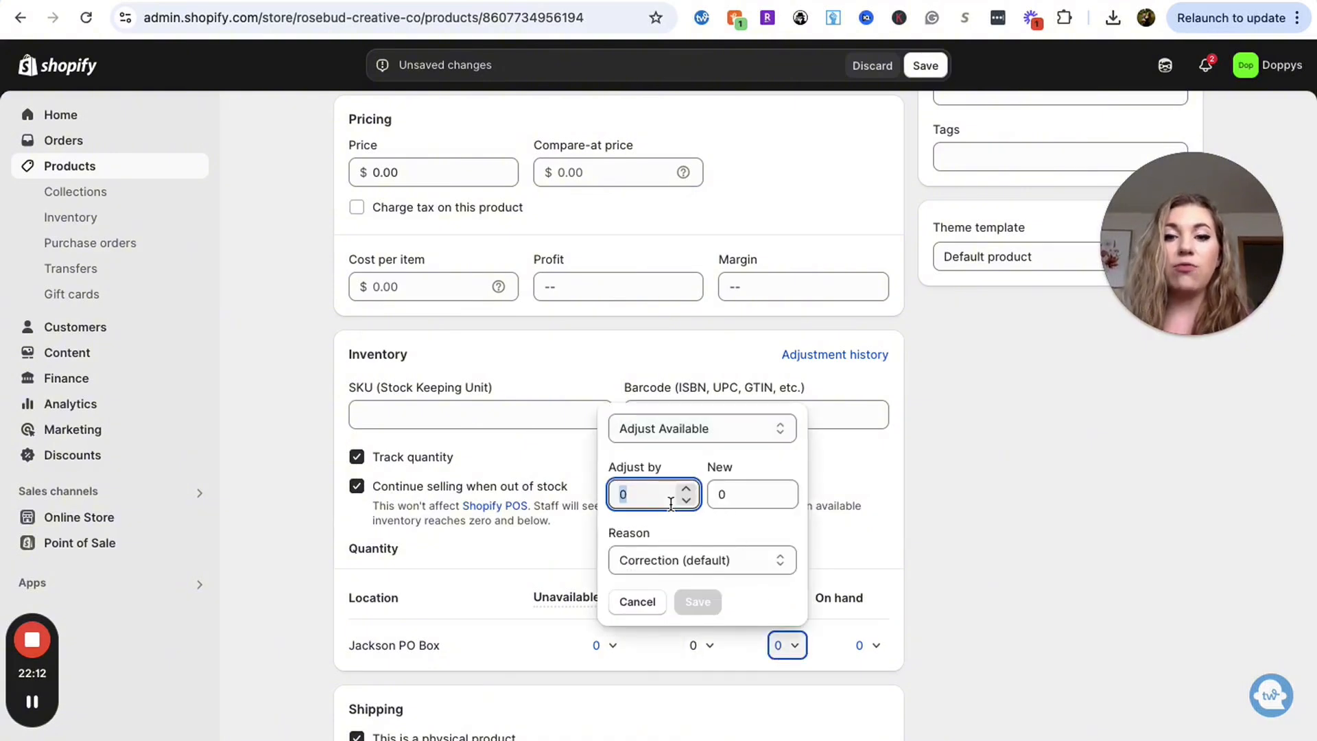
type("500")
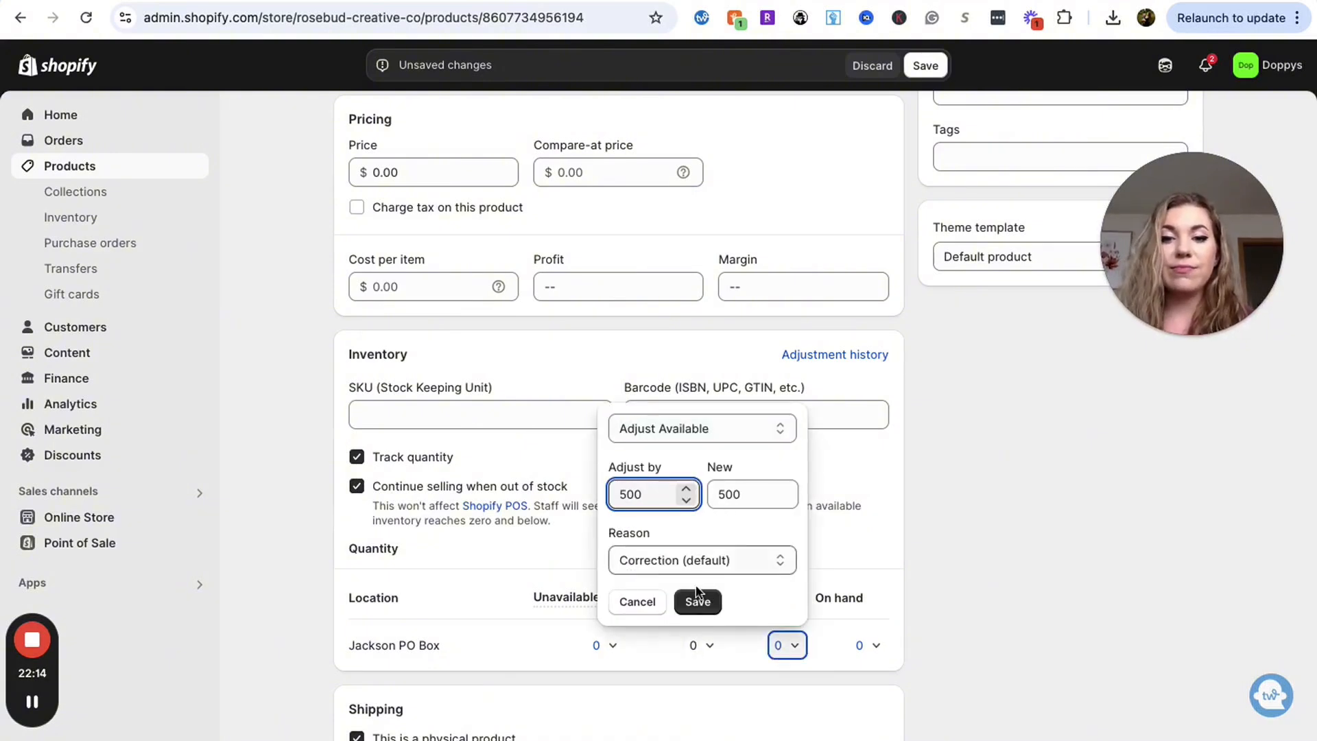
left_click(697, 601)
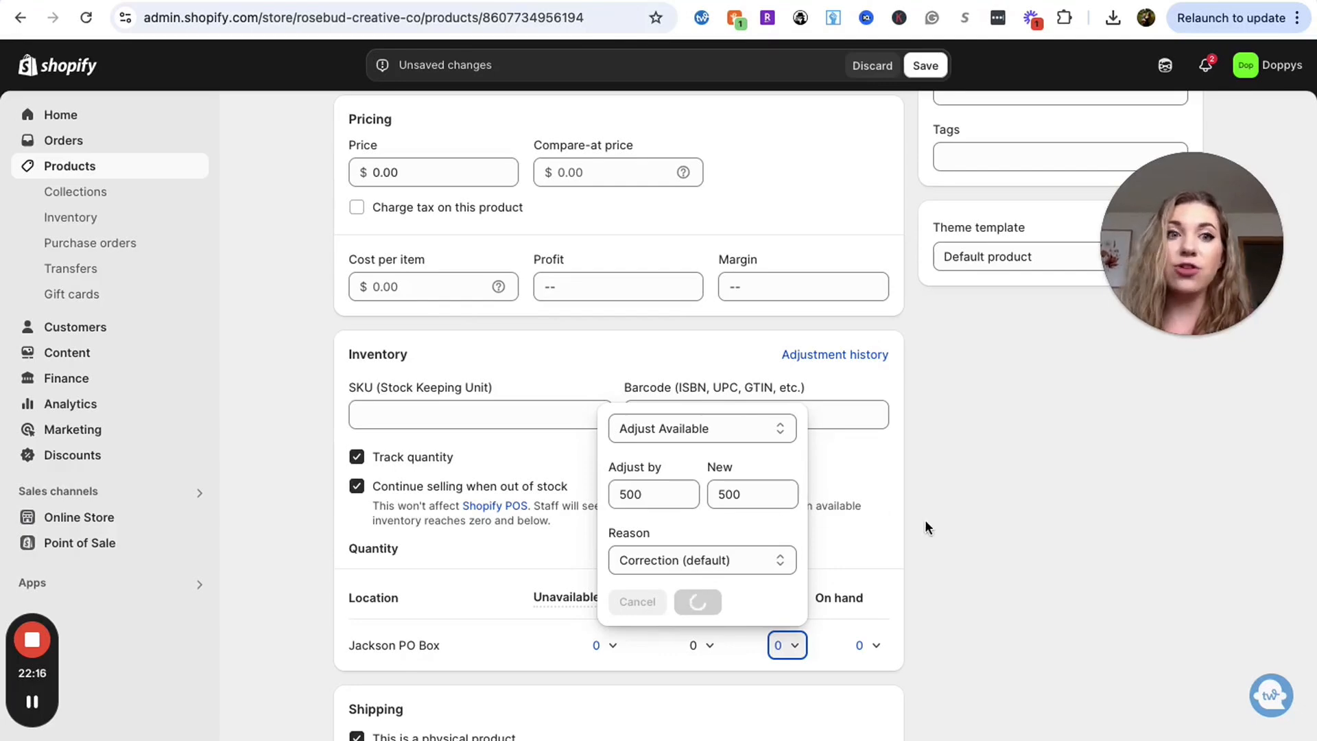
scroll(762, 508, "down", 4)
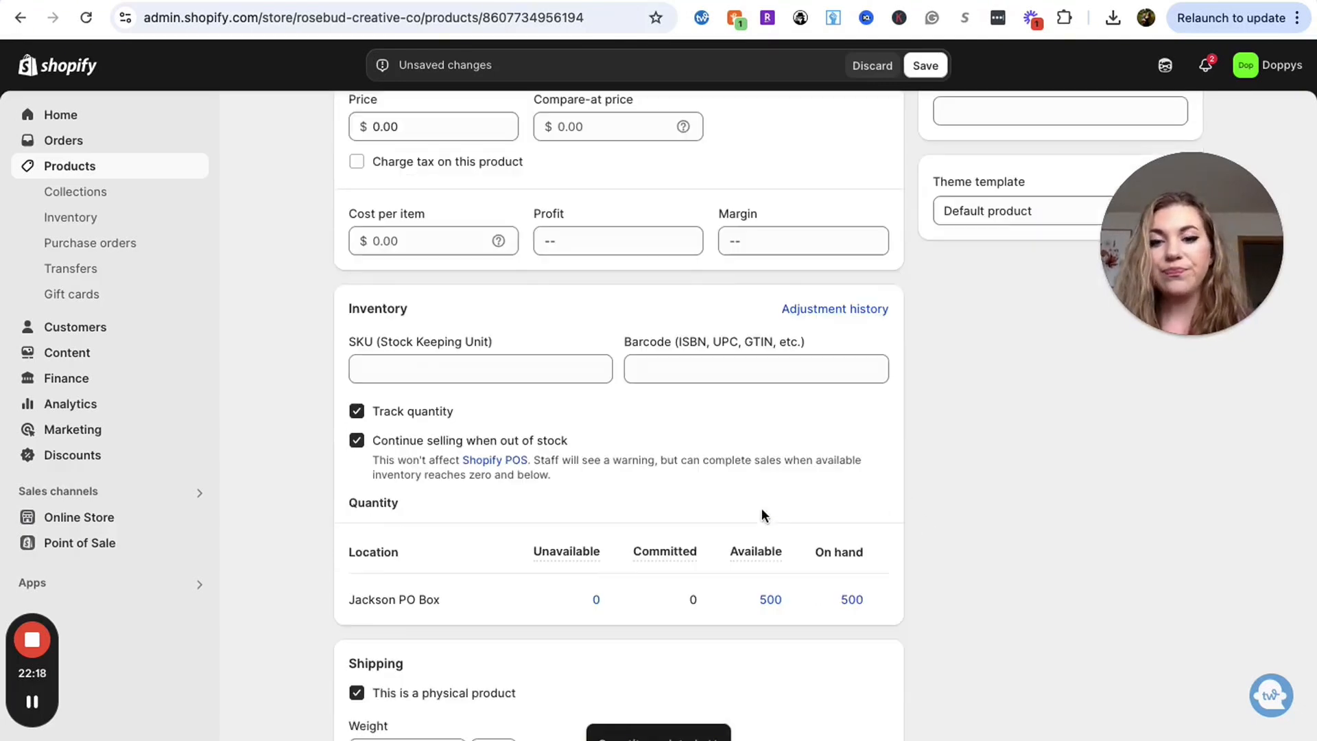
left_click(357, 463)
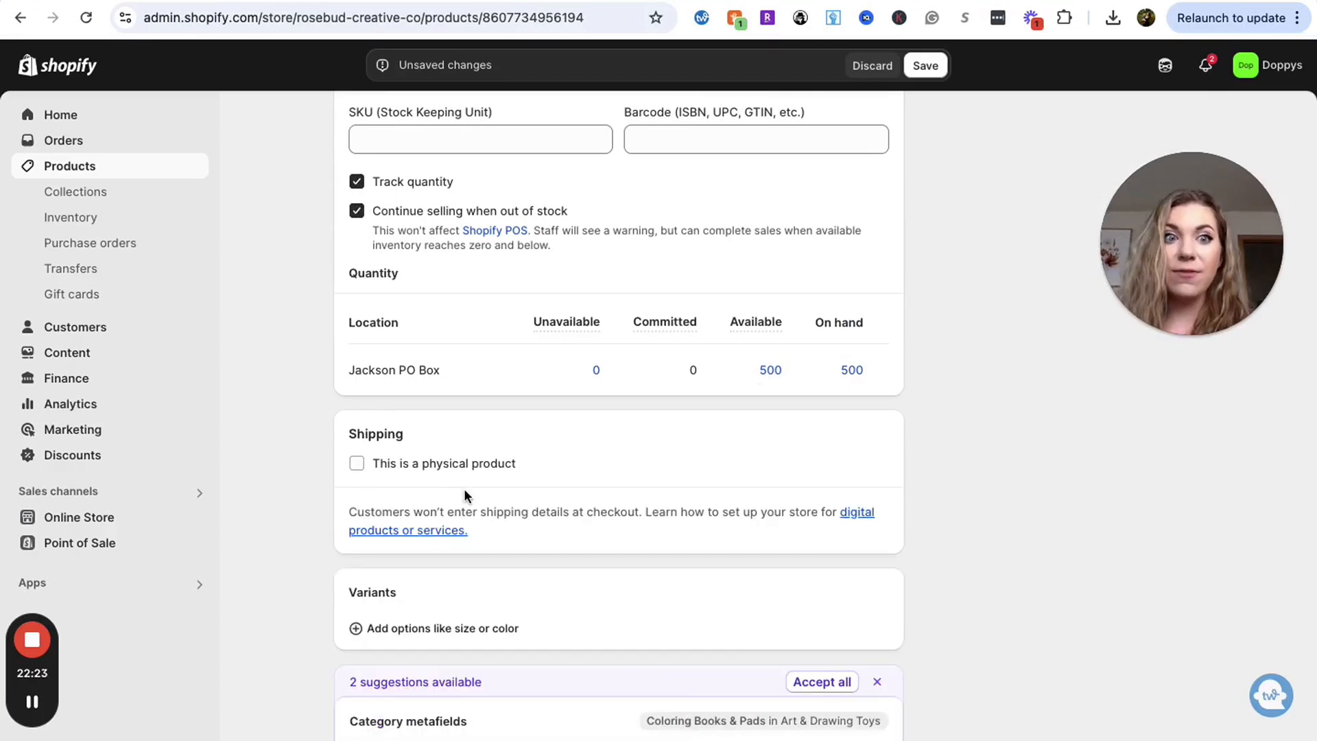
Complete the metafields: reject the Green color suggestion, accept age group "3 years or older", enter Google Age Group "3-5" and Google Condition "Digital Download"
scroll(463, 488, "down", 5)
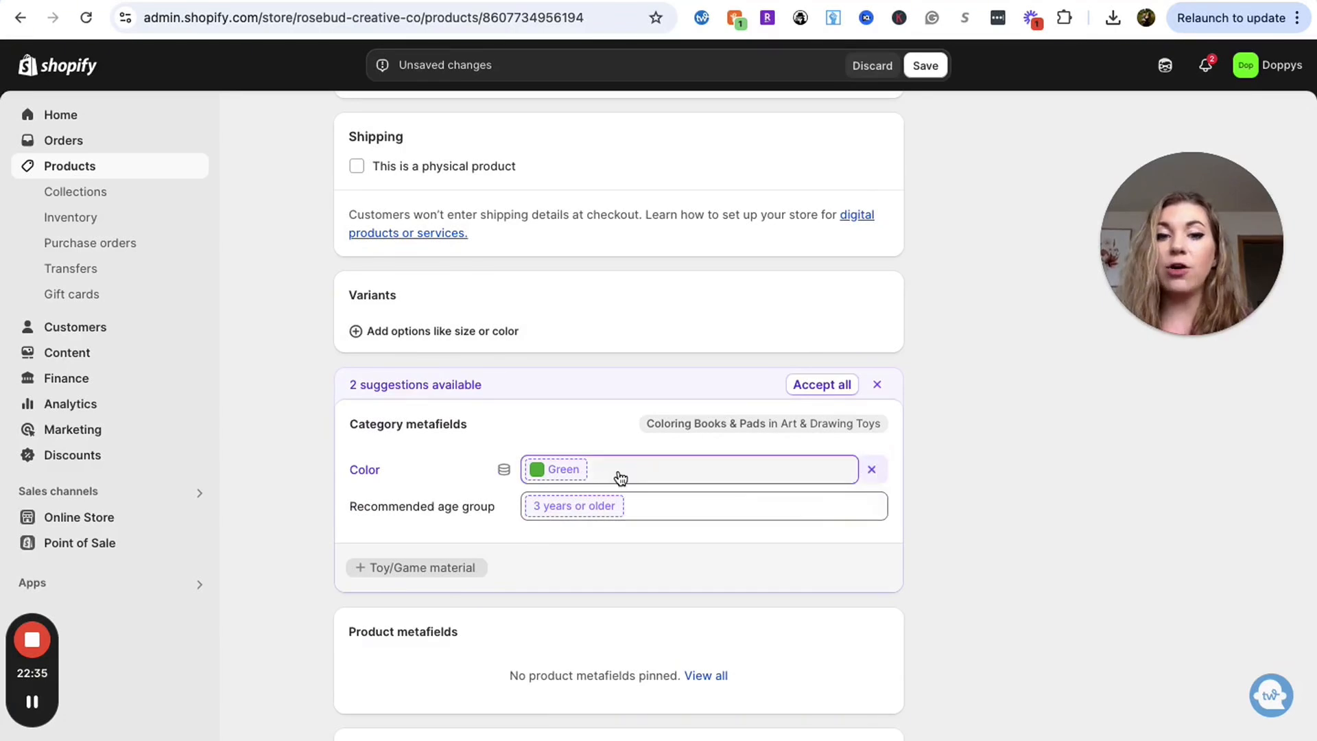
left_click(870, 469)
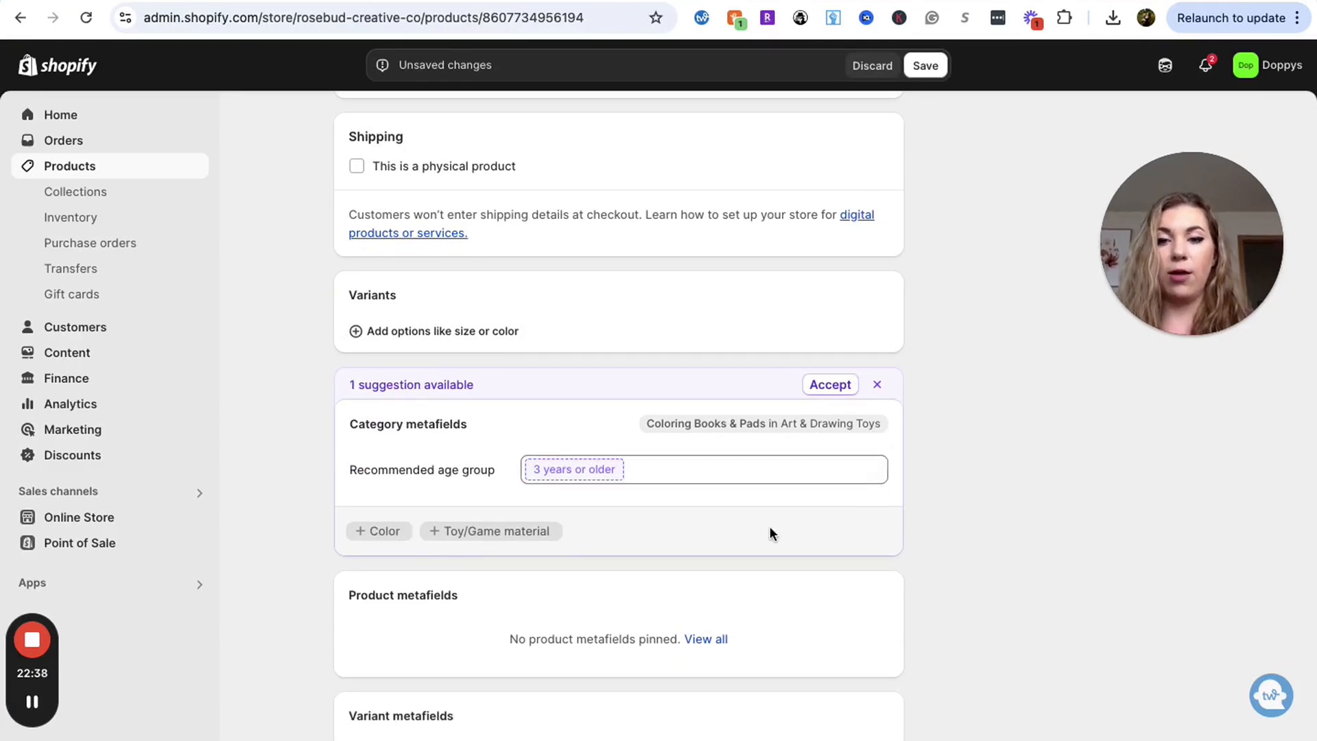
left_click(830, 385)
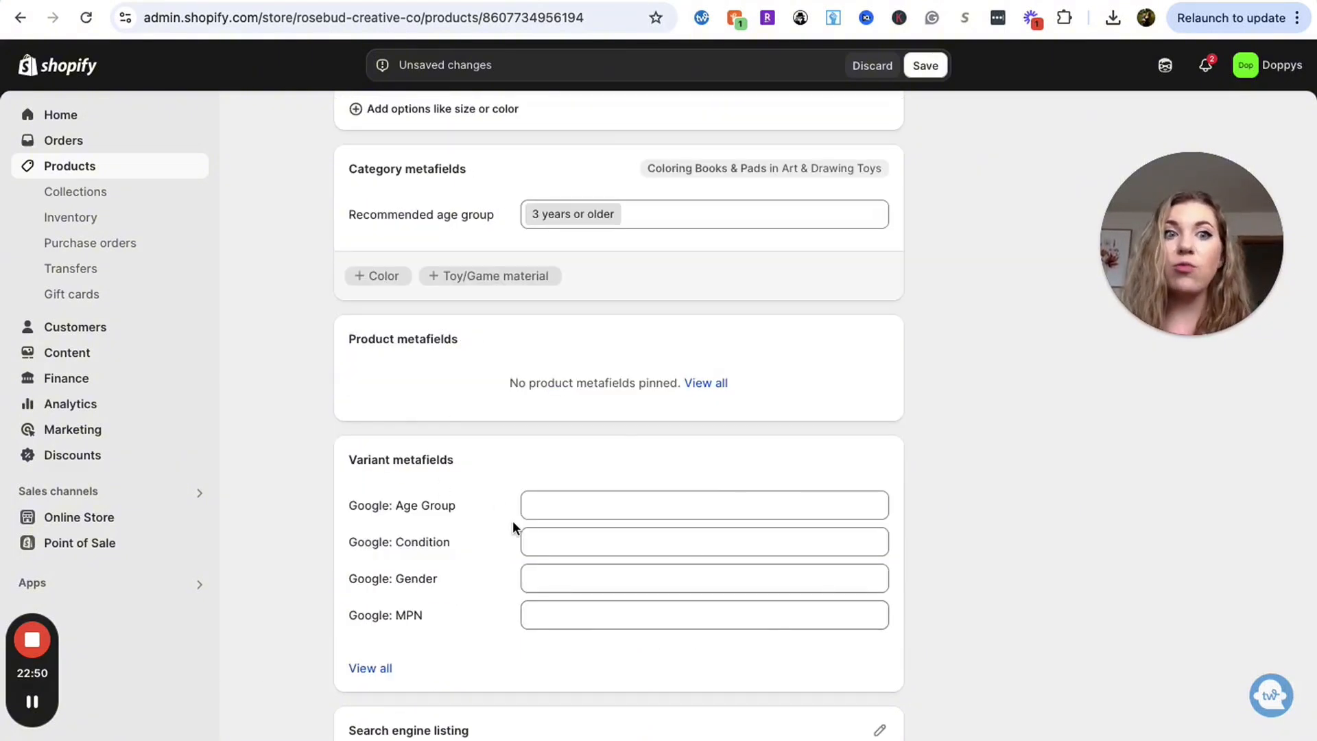
left_click(554, 505)
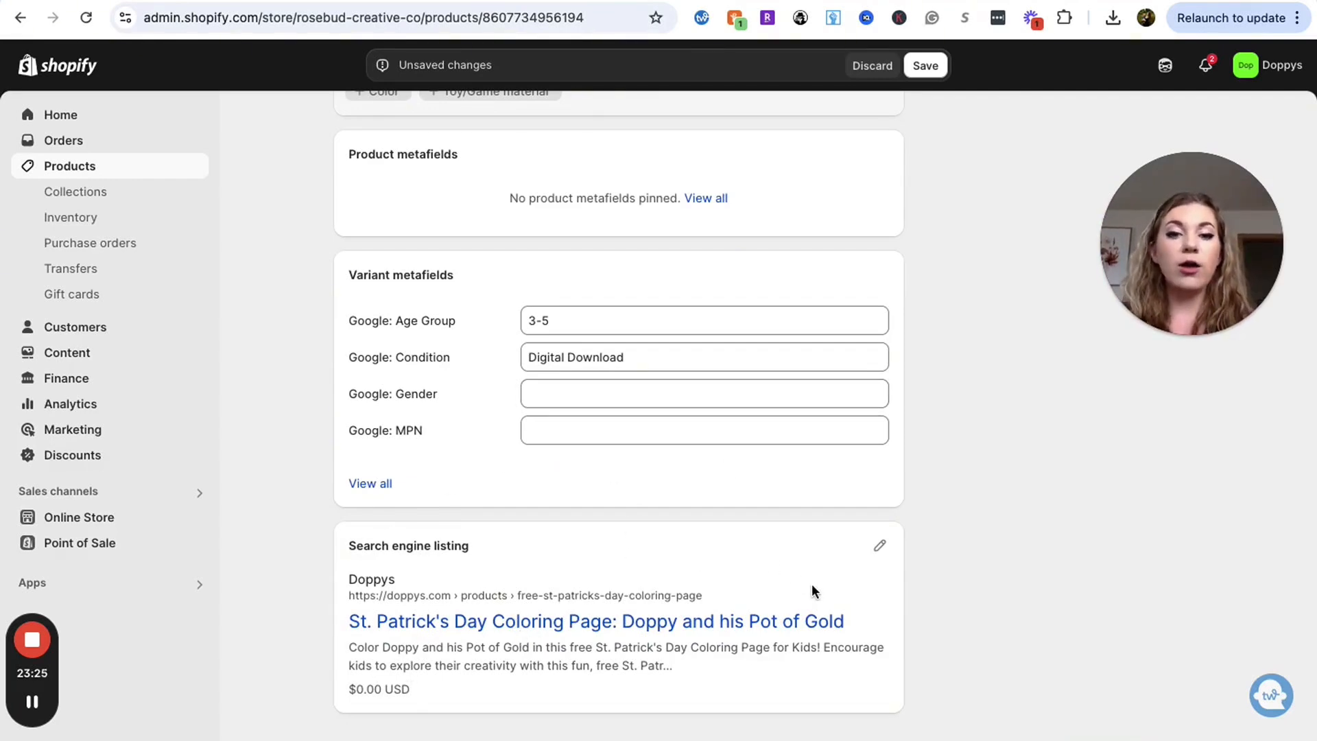
Change the search engine listing's page title to "FREE St. Patrick's Day Coloring Page for Kids | Doppys.com"
left_click(879, 545)
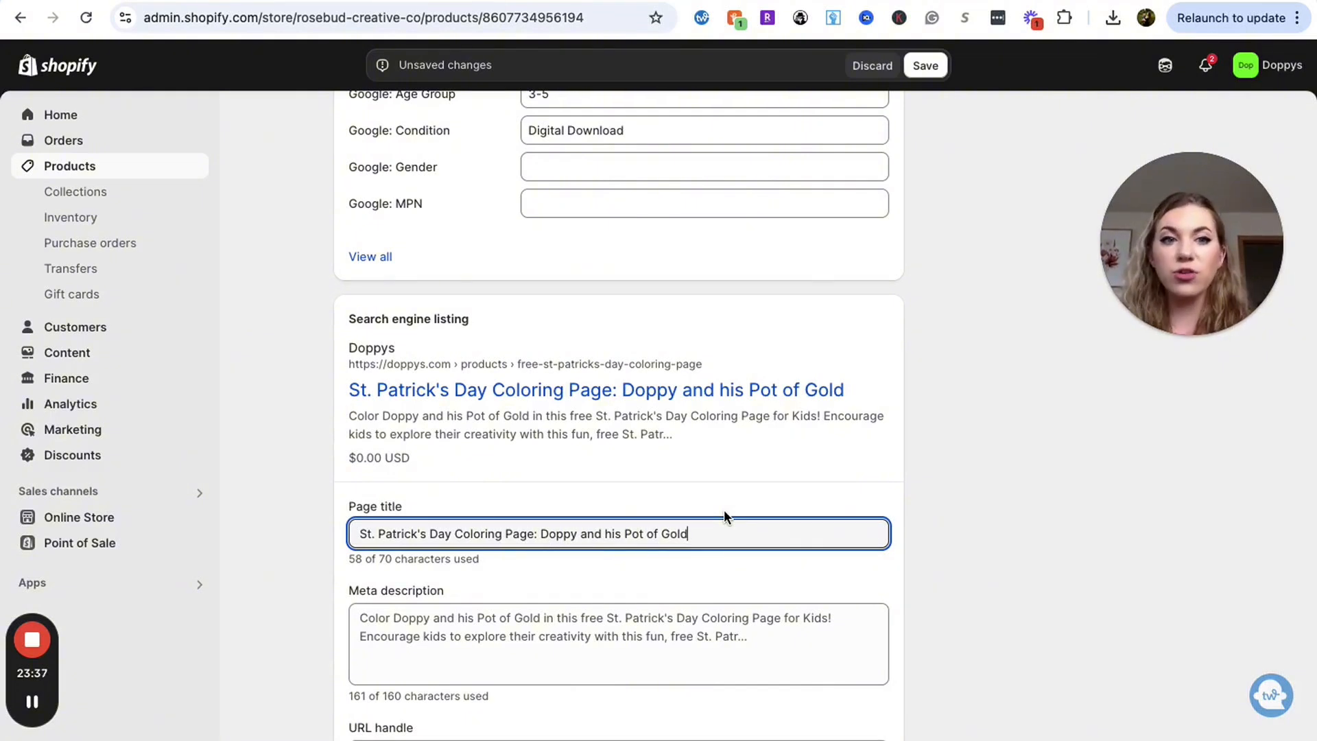
left_click_drag(748, 528, 533, 533)
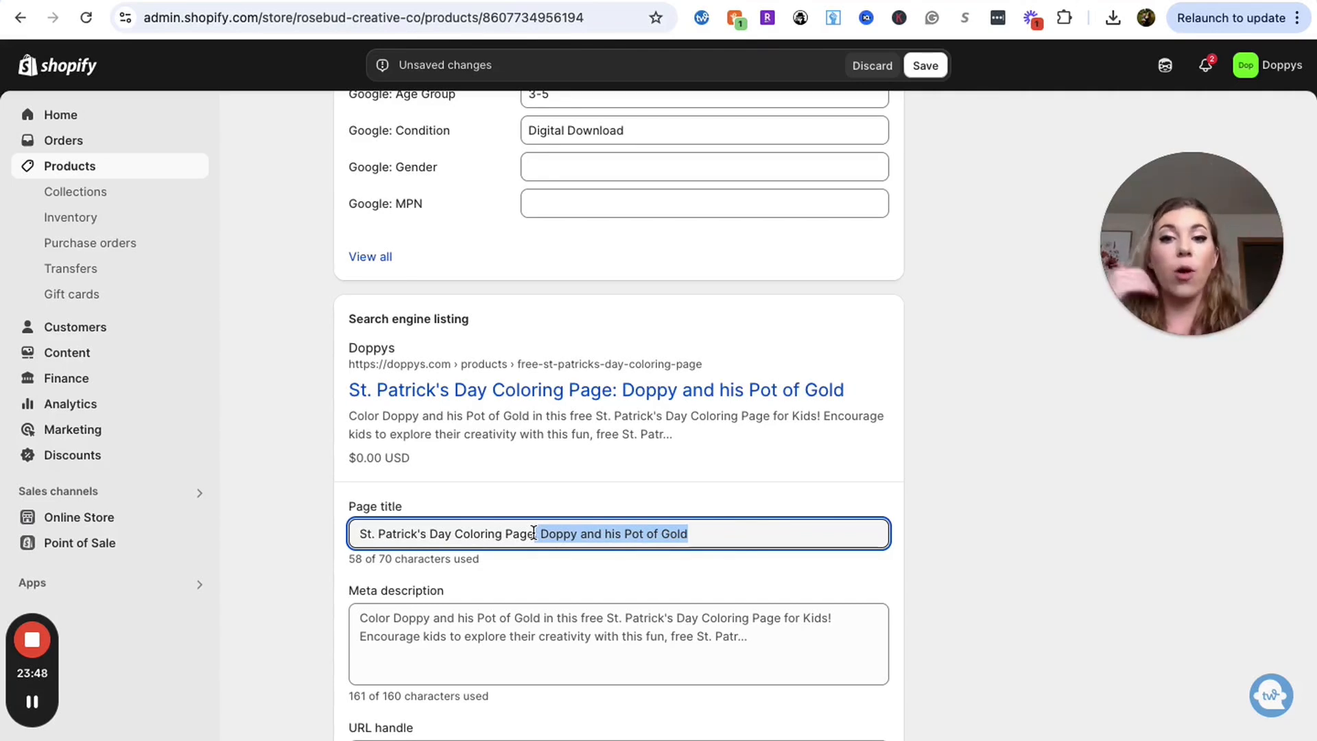
key("BackSpace")
key("BackSpace")
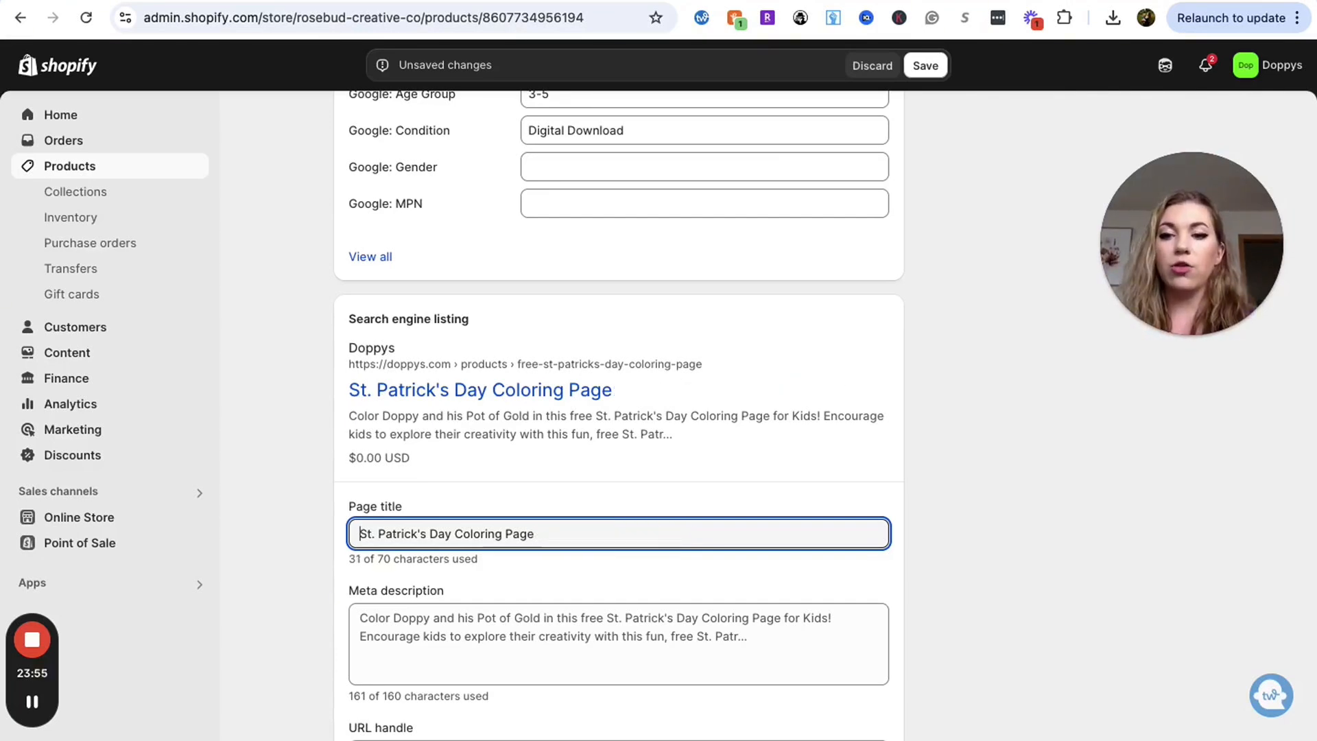
type("FREE")
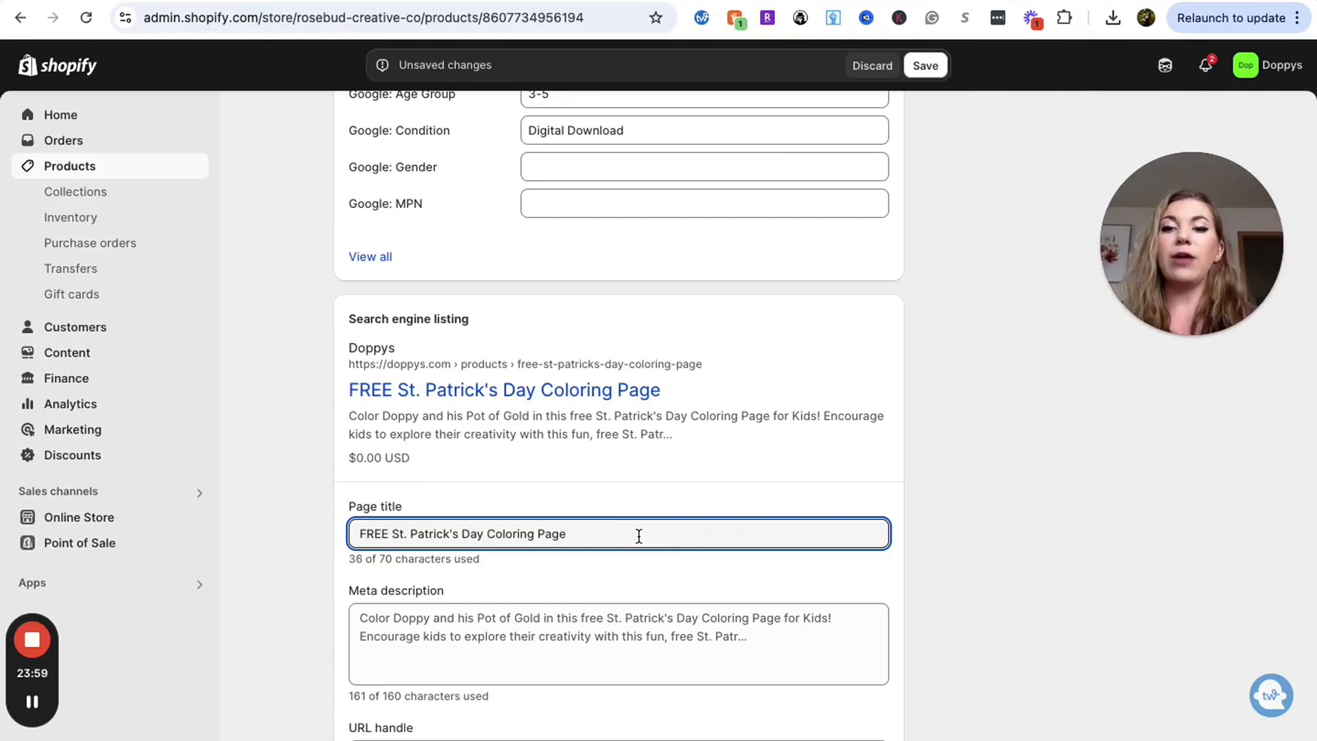
type("| ")
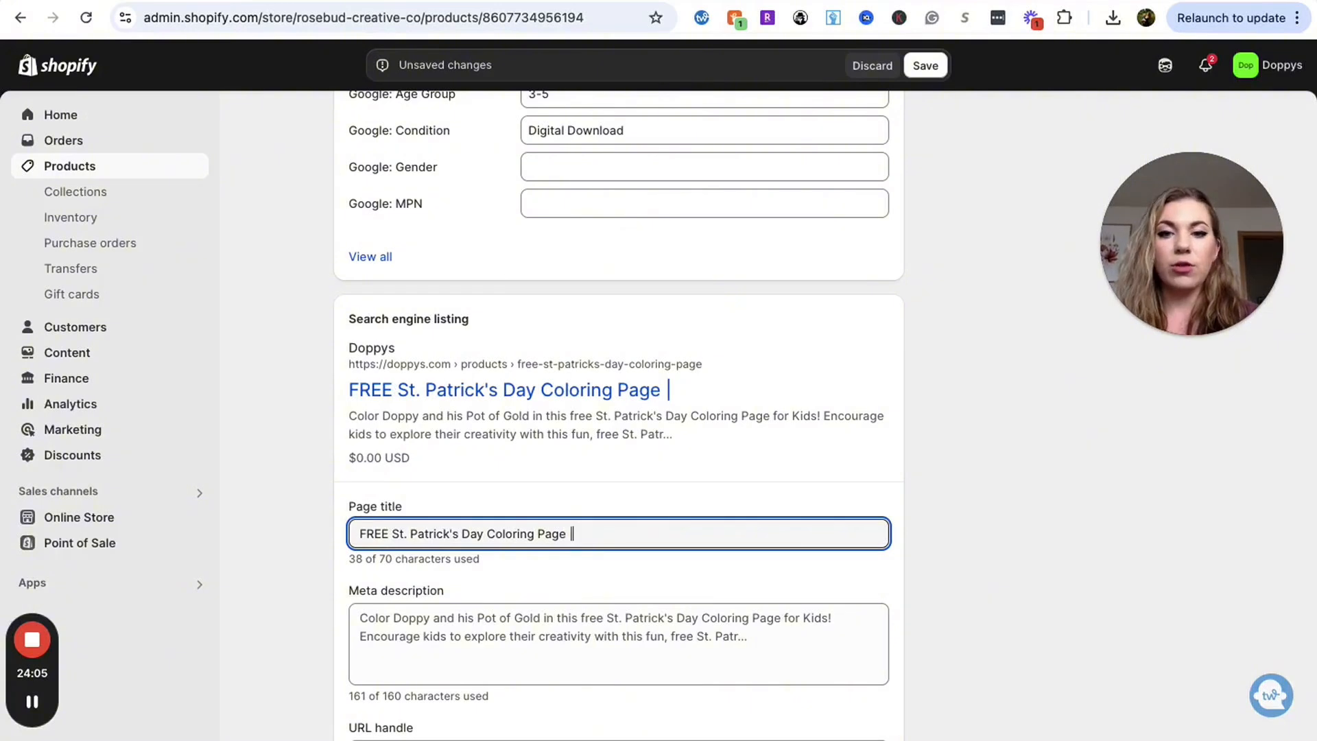
type("D")
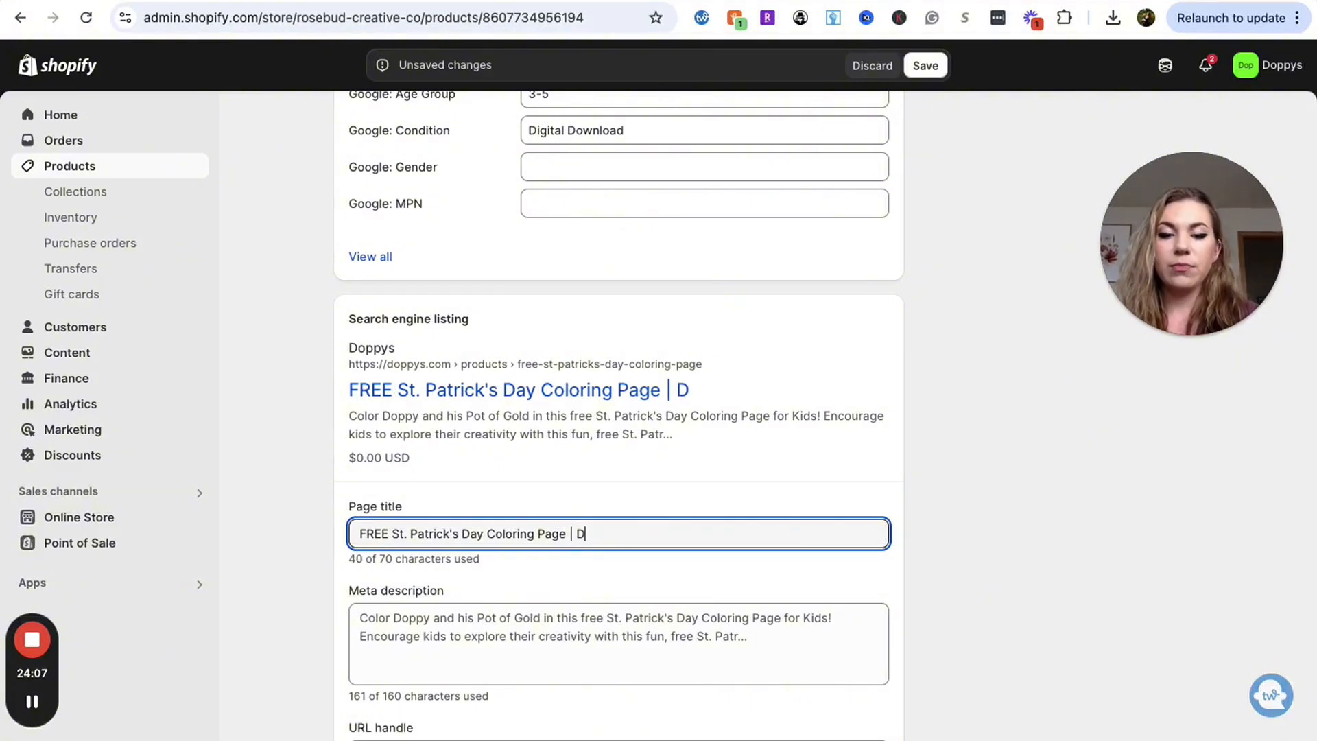
type("oppys.com")
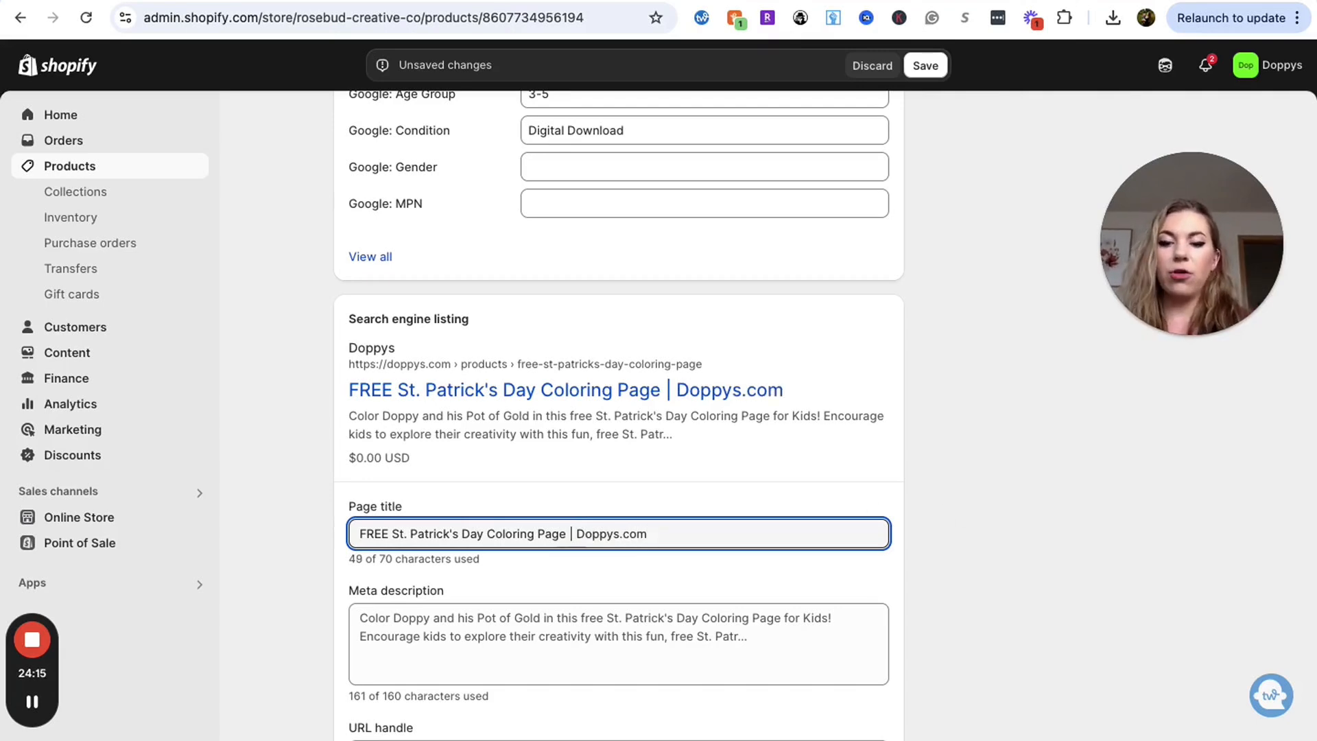
type(" fo")
type("r Kids")
left_click(916, 538)
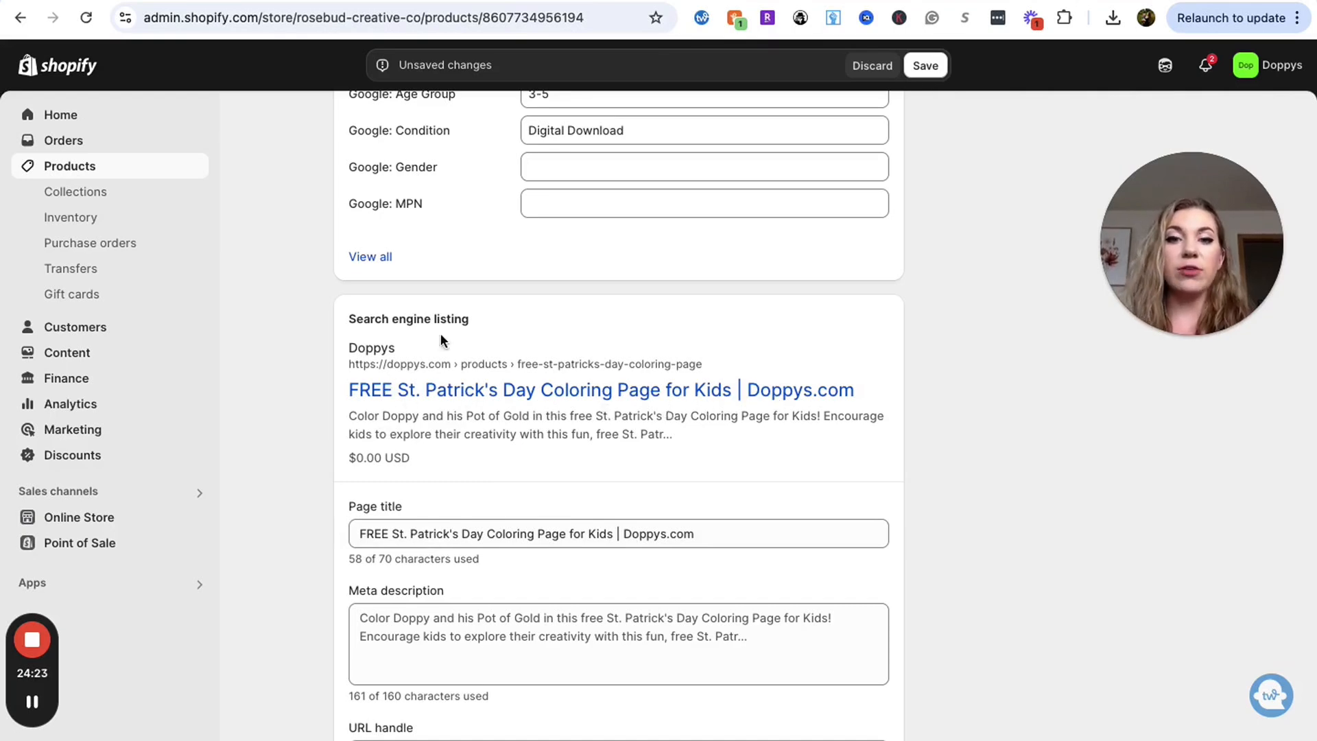
Trim the meta description by removing the download instructions and the wording about encouraging kids to explore their creativity
scroll(483, 425, "down", 2)
left_click(710, 580)
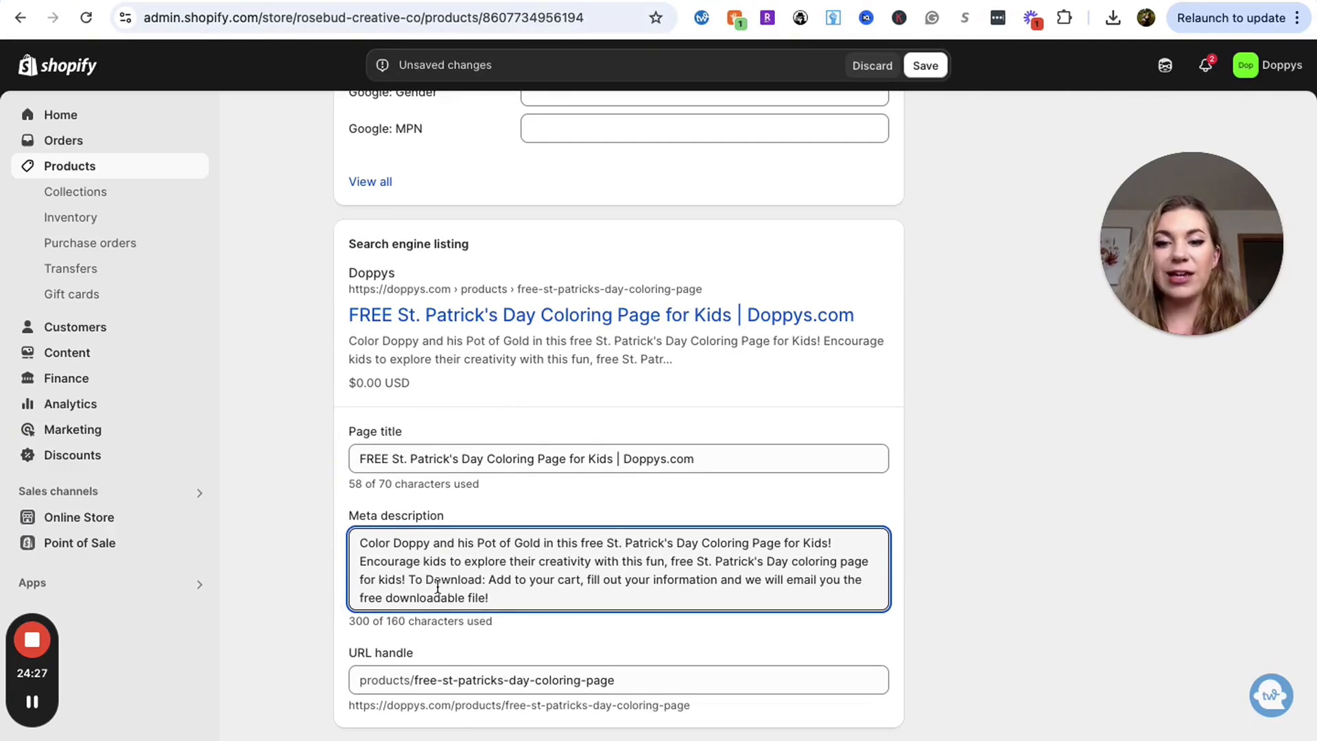
left_click_drag(411, 581, 506, 595)
key("BackSpace")
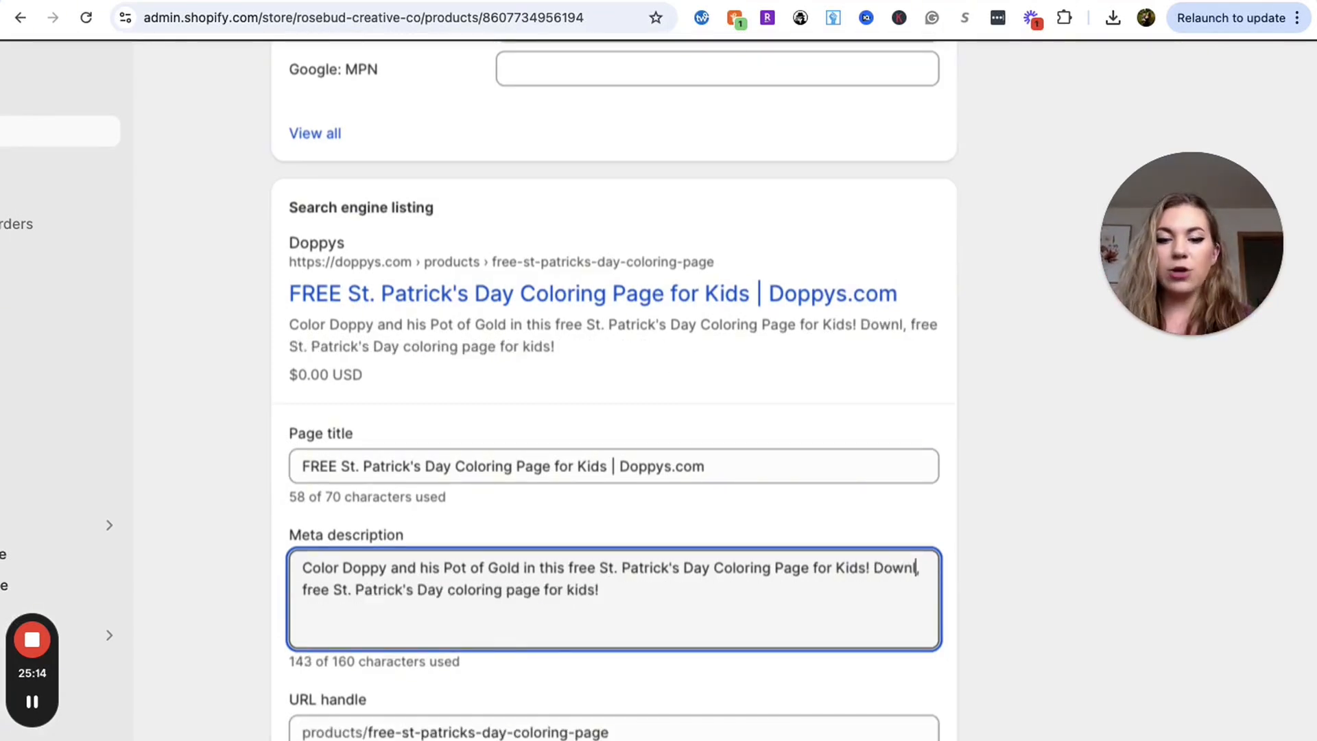
Complete the meta description's second sentence so it reads "Download and print this FREE St. Patrick's Day coloring page for kids!"
type("oad ")
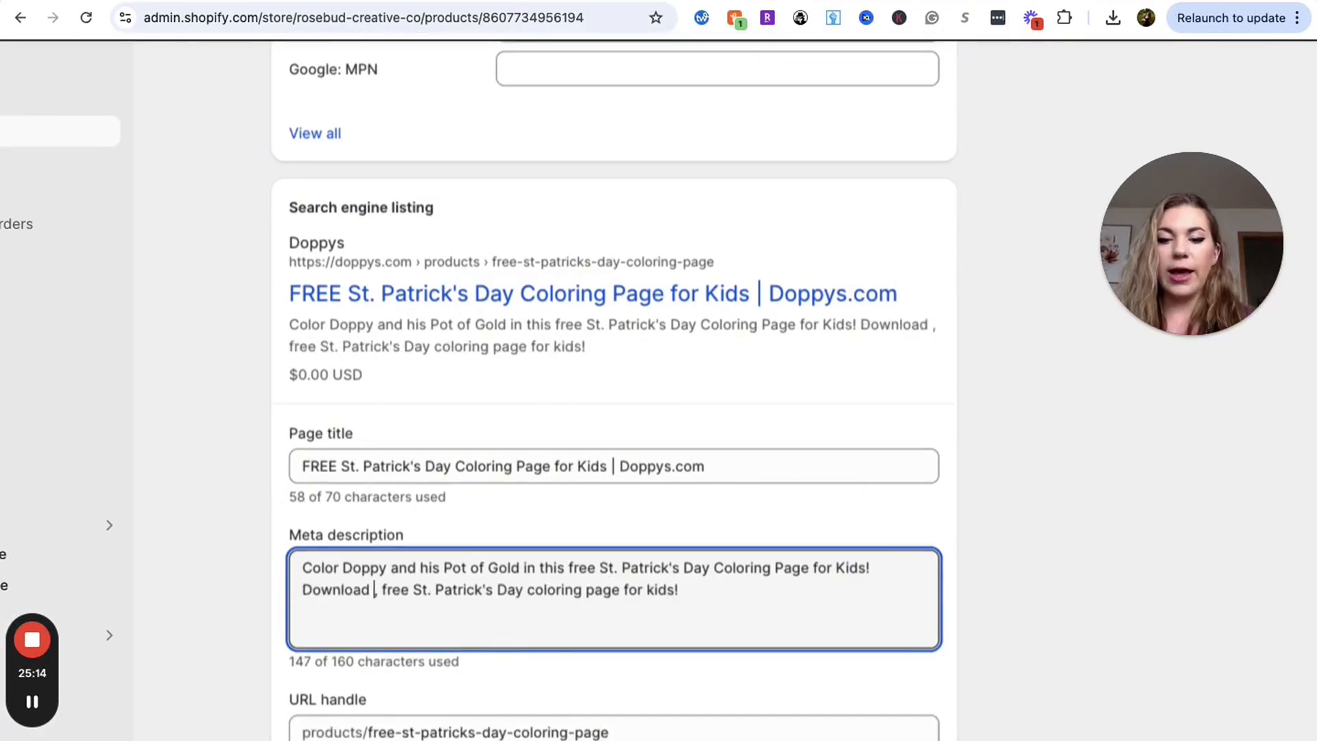
type("and")
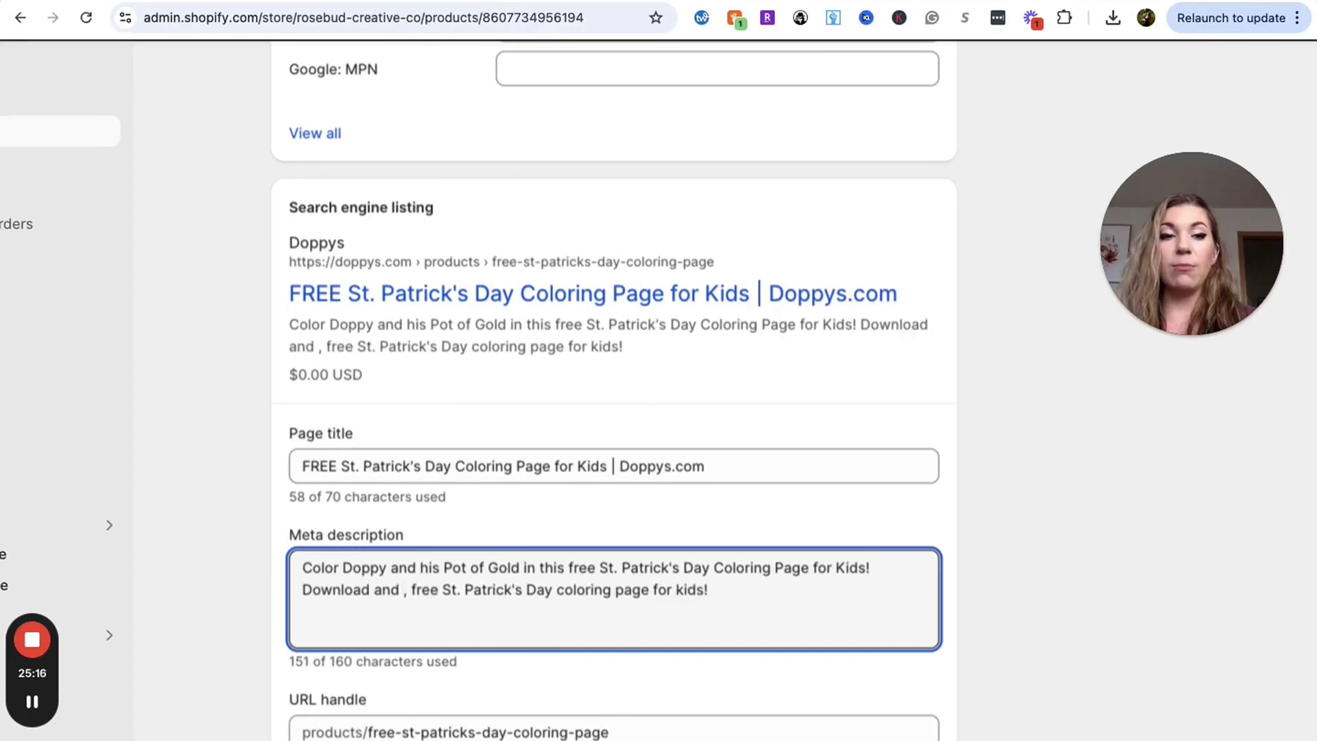
type("print")
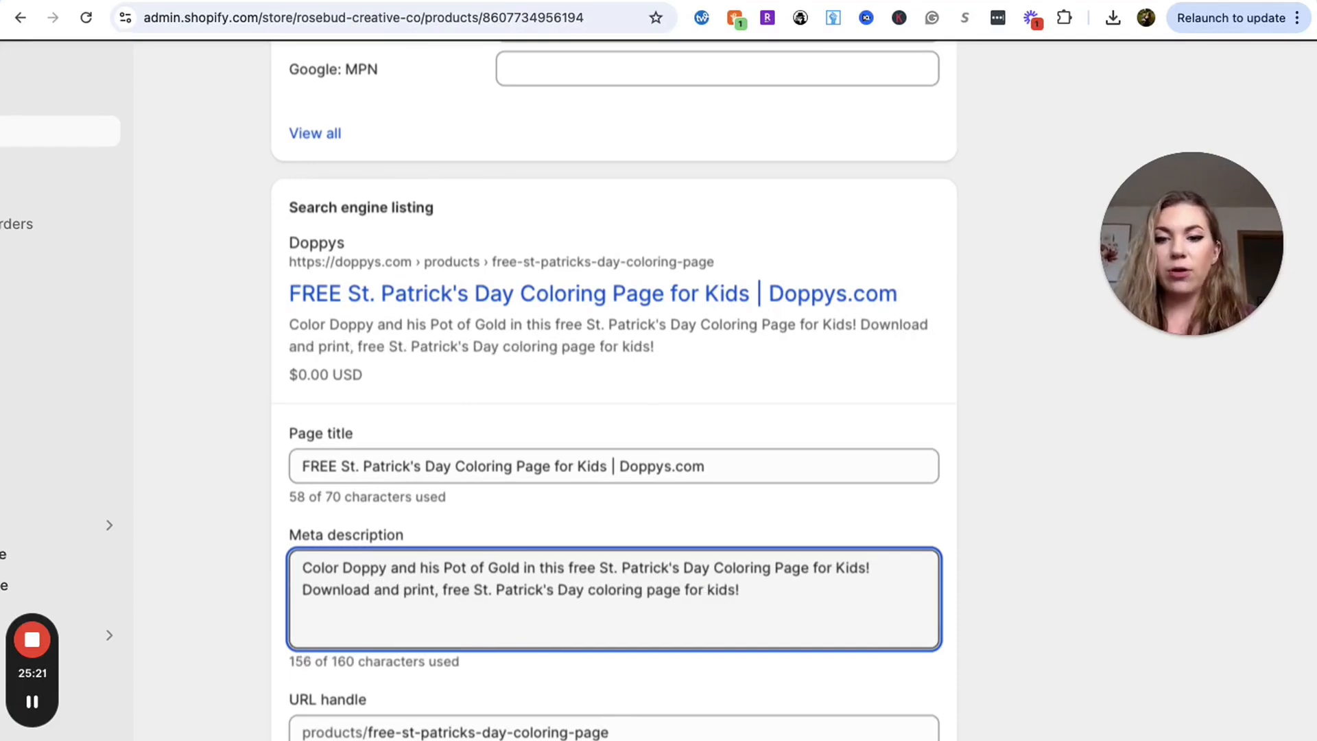
key("BackSpace")
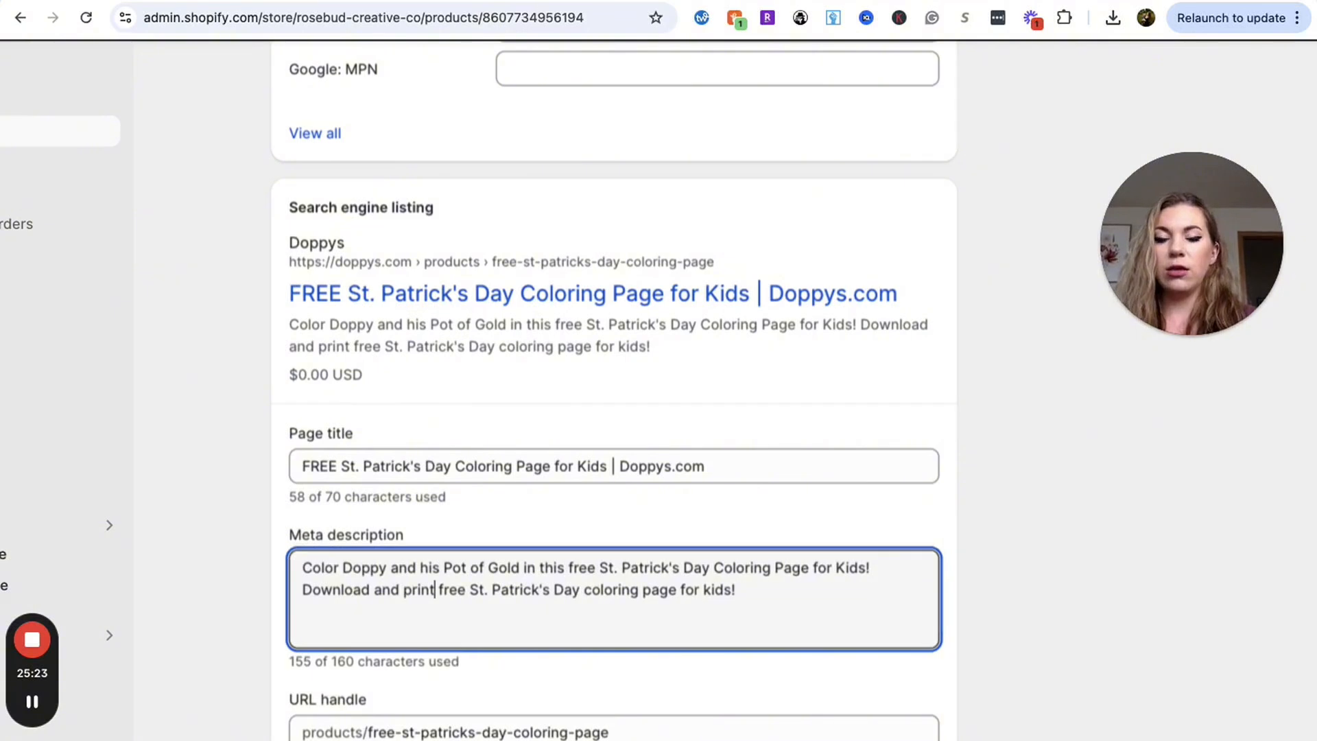
type("this")
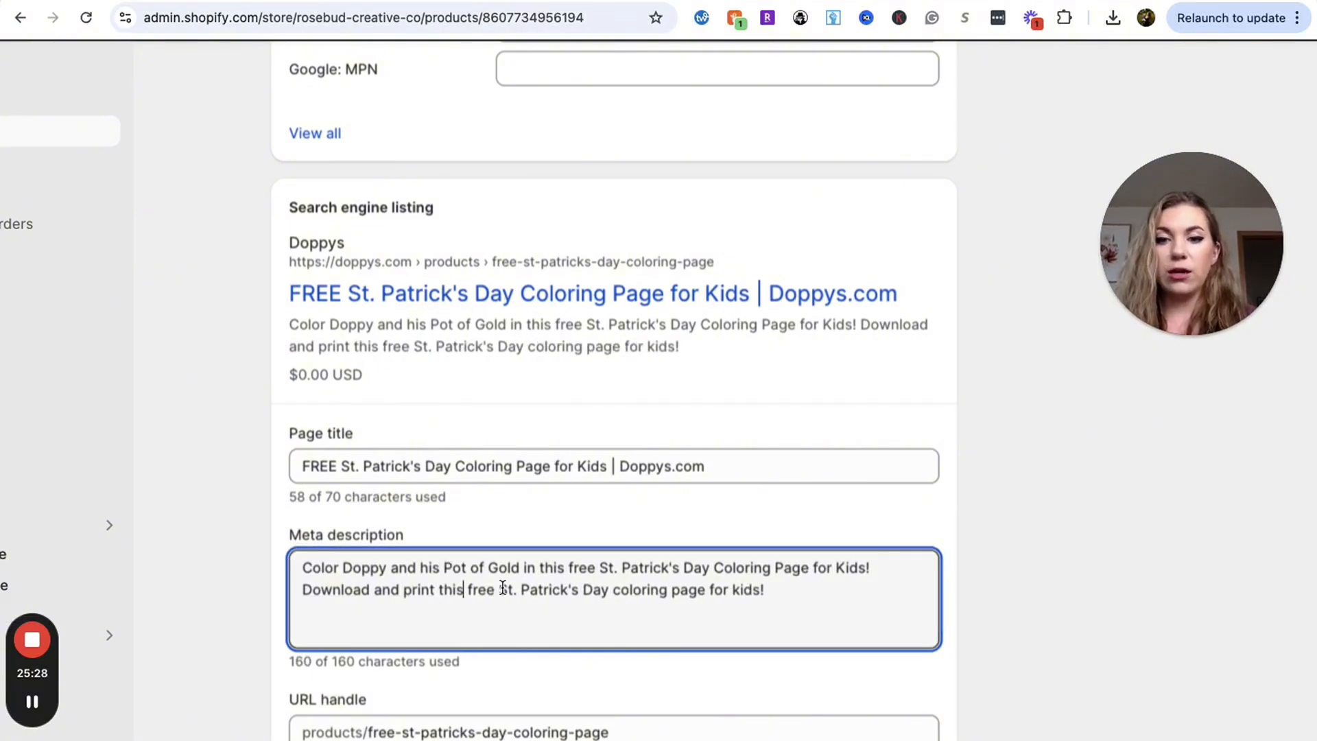
key("BackSpace")
key("BackSpace")
key("BackSpace")
key("BackSpace")
type("FREE")
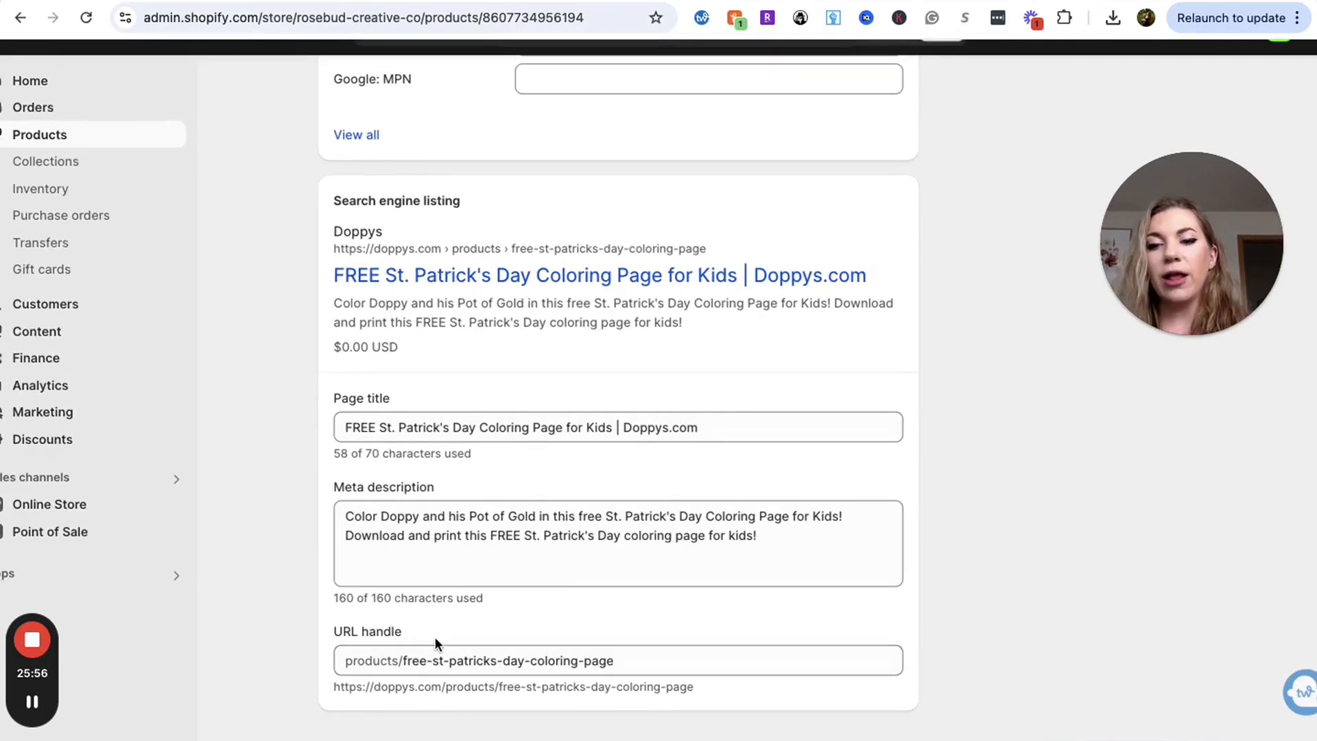
Check the URL handle, and set the product type to "Printable Activity Sheet"
left_click(641, 665)
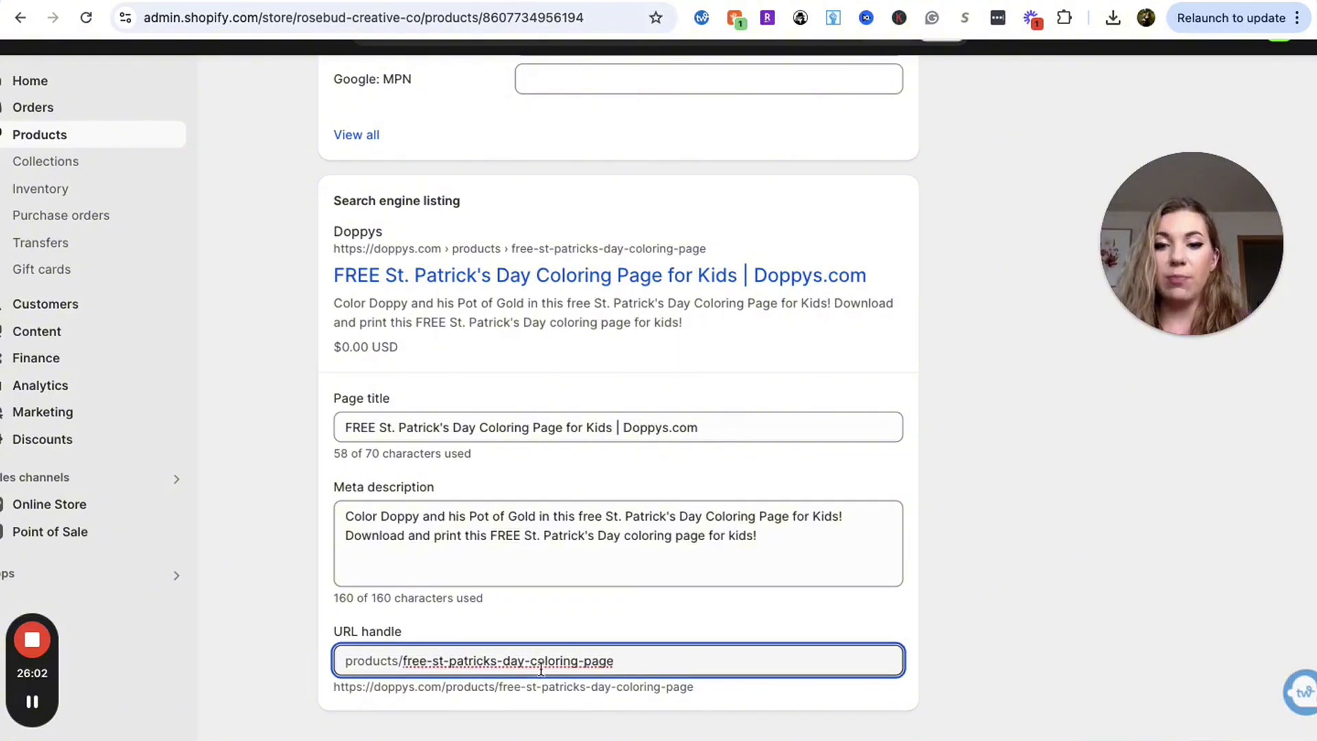
scroll(545, 669, "up", 1)
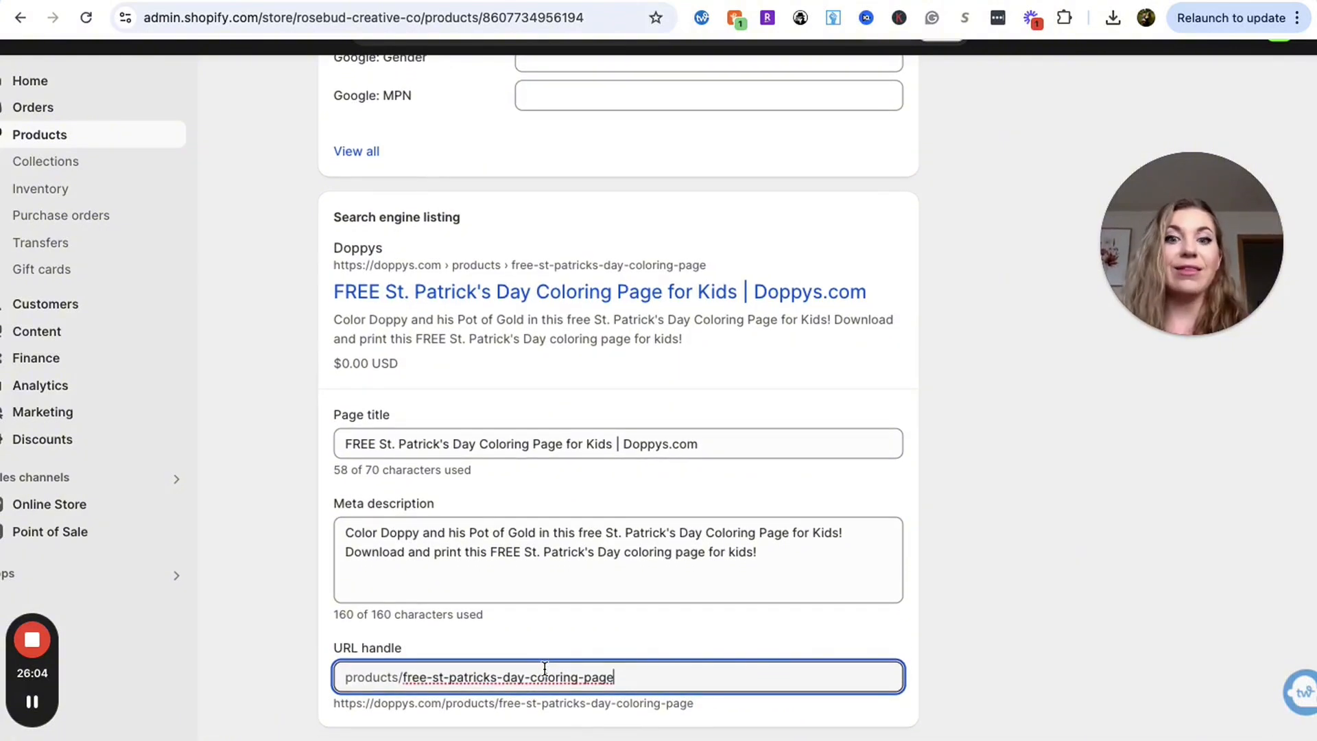
scroll(736, 537, "up", 10)
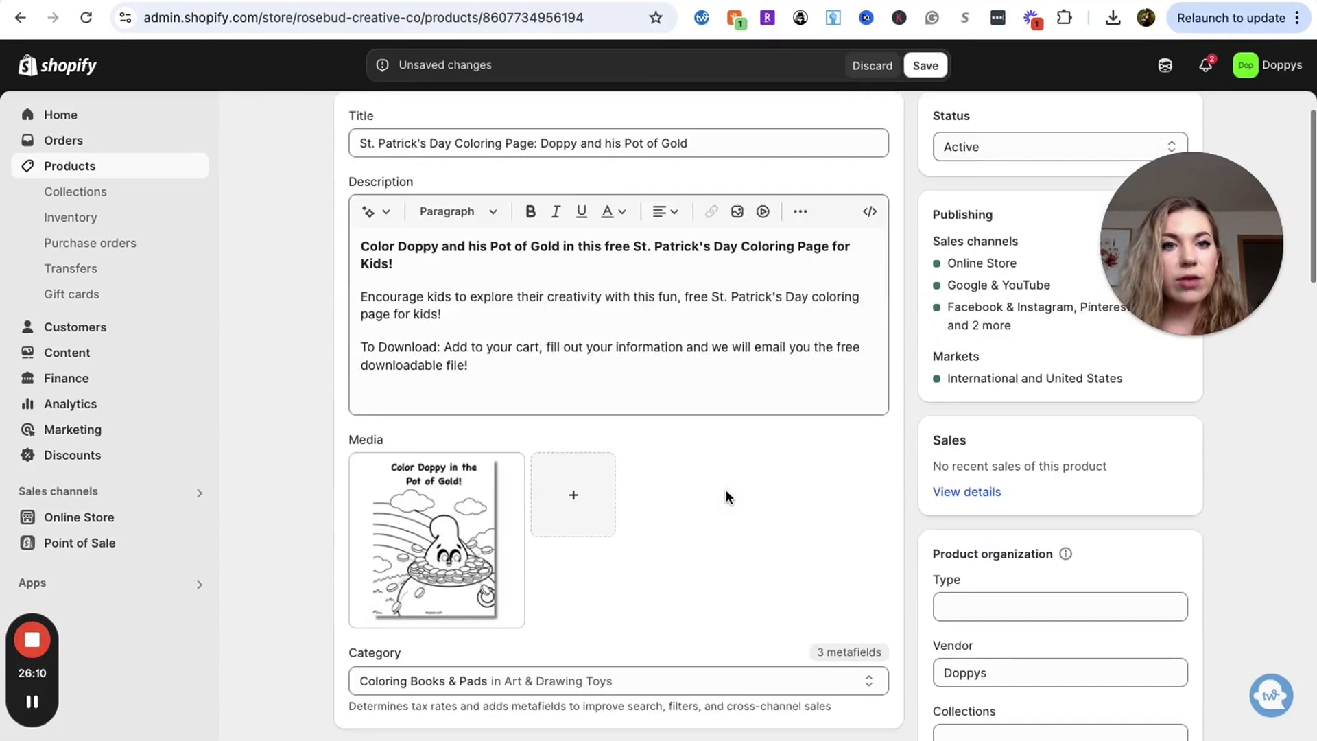
scroll(726, 494, "down", 3)
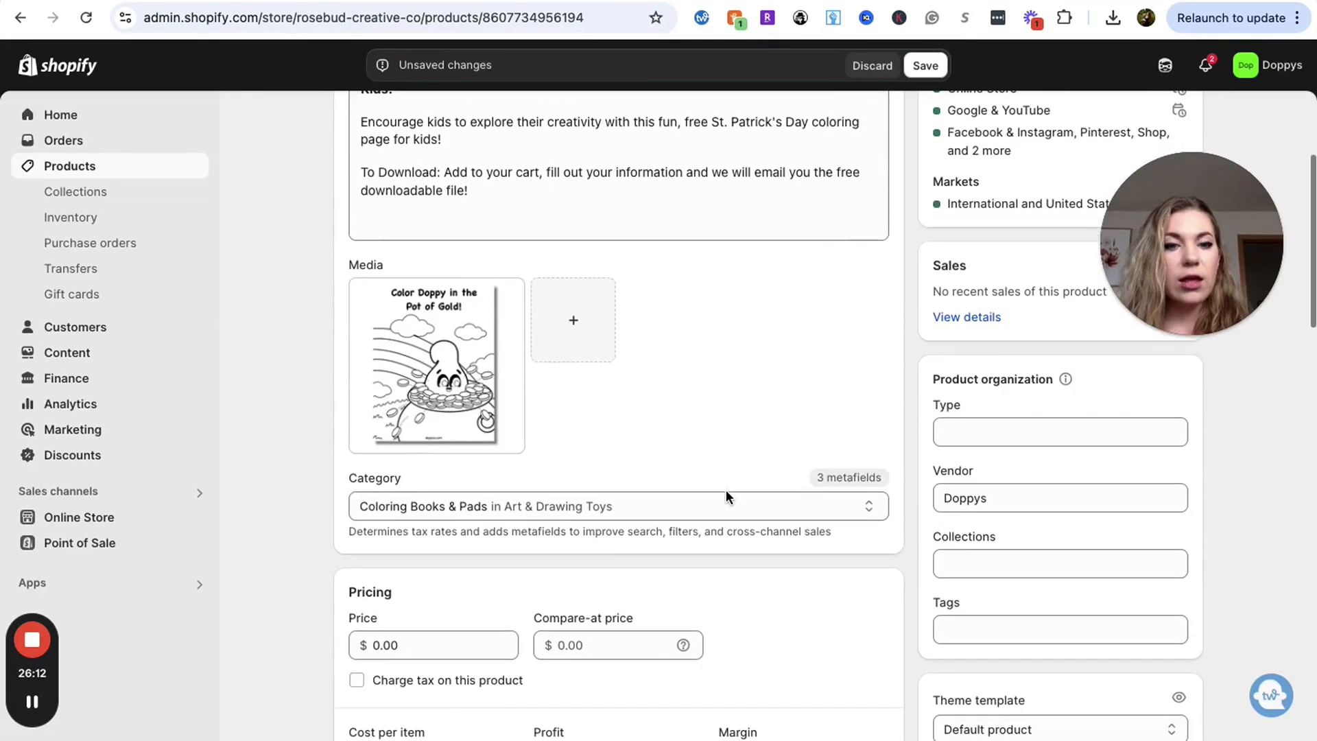
left_click(999, 439)
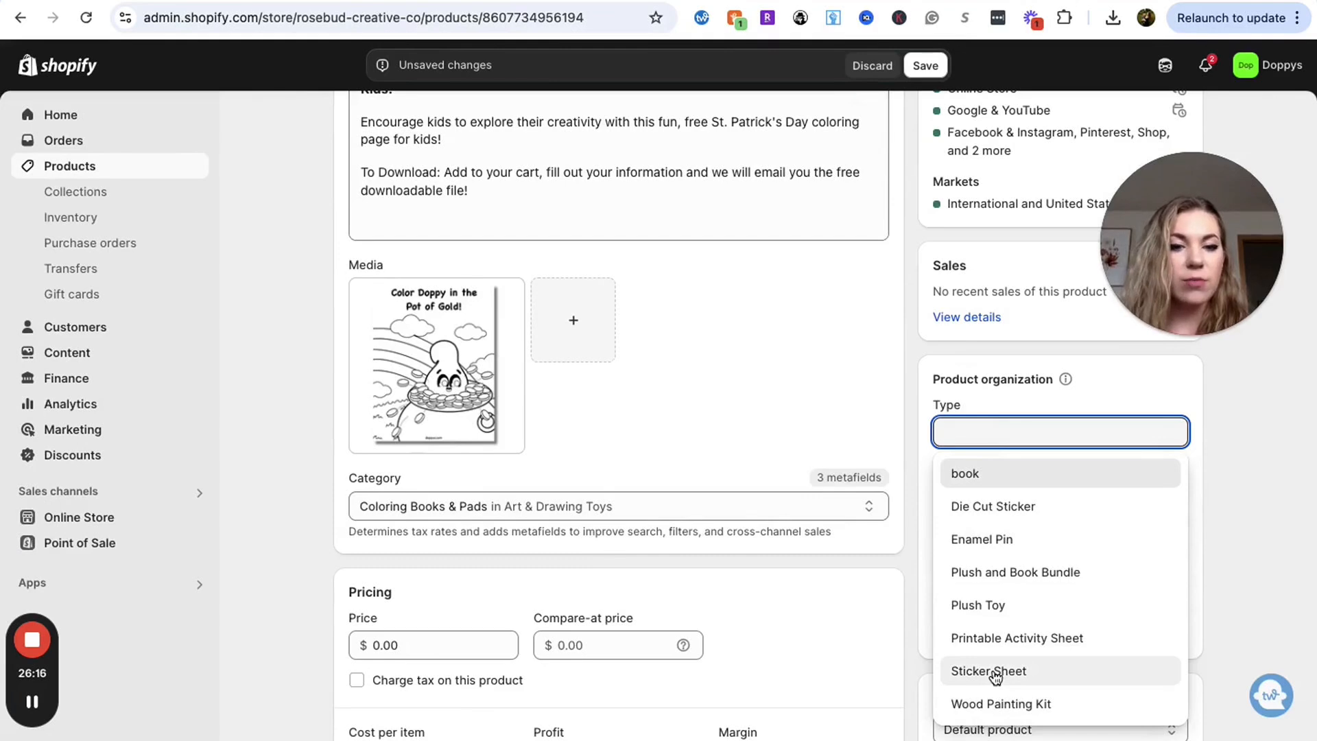
left_click(1014, 640)
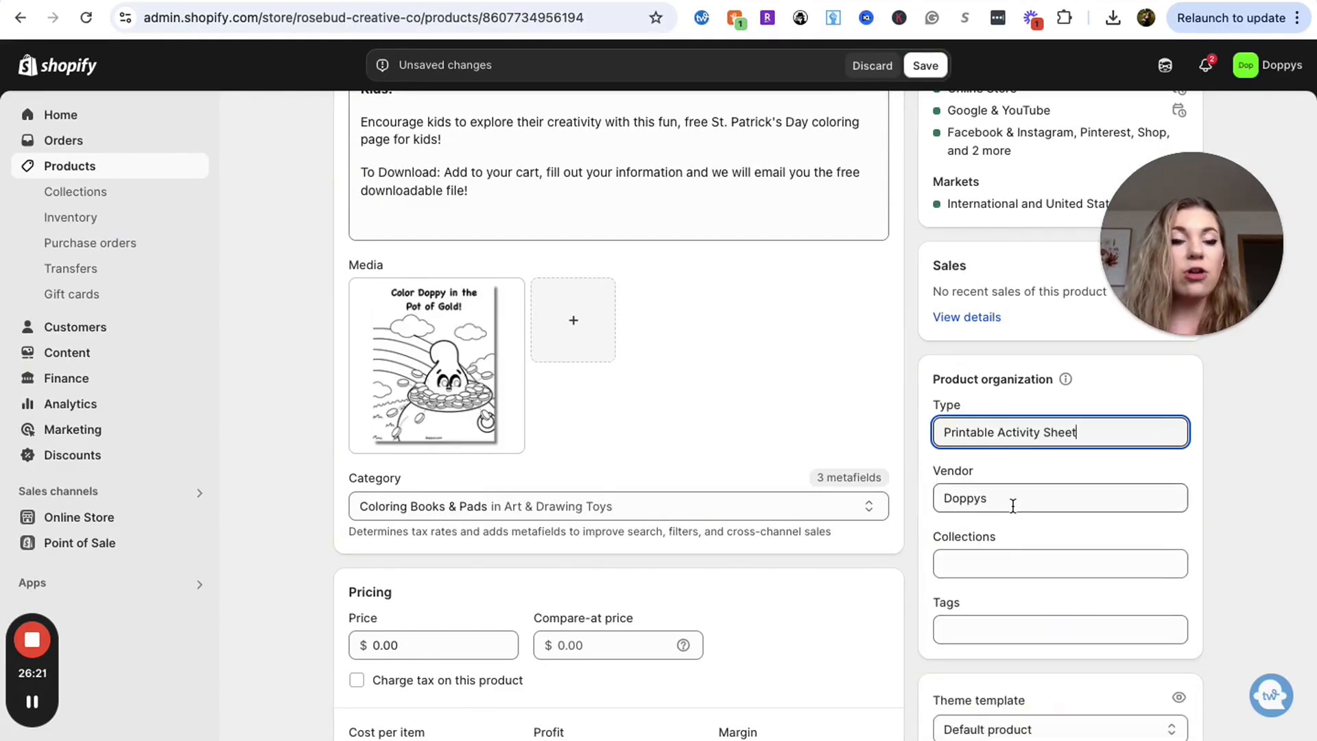
Add the product to the "Coloring Pages for Kids!" collection
left_click(991, 561)
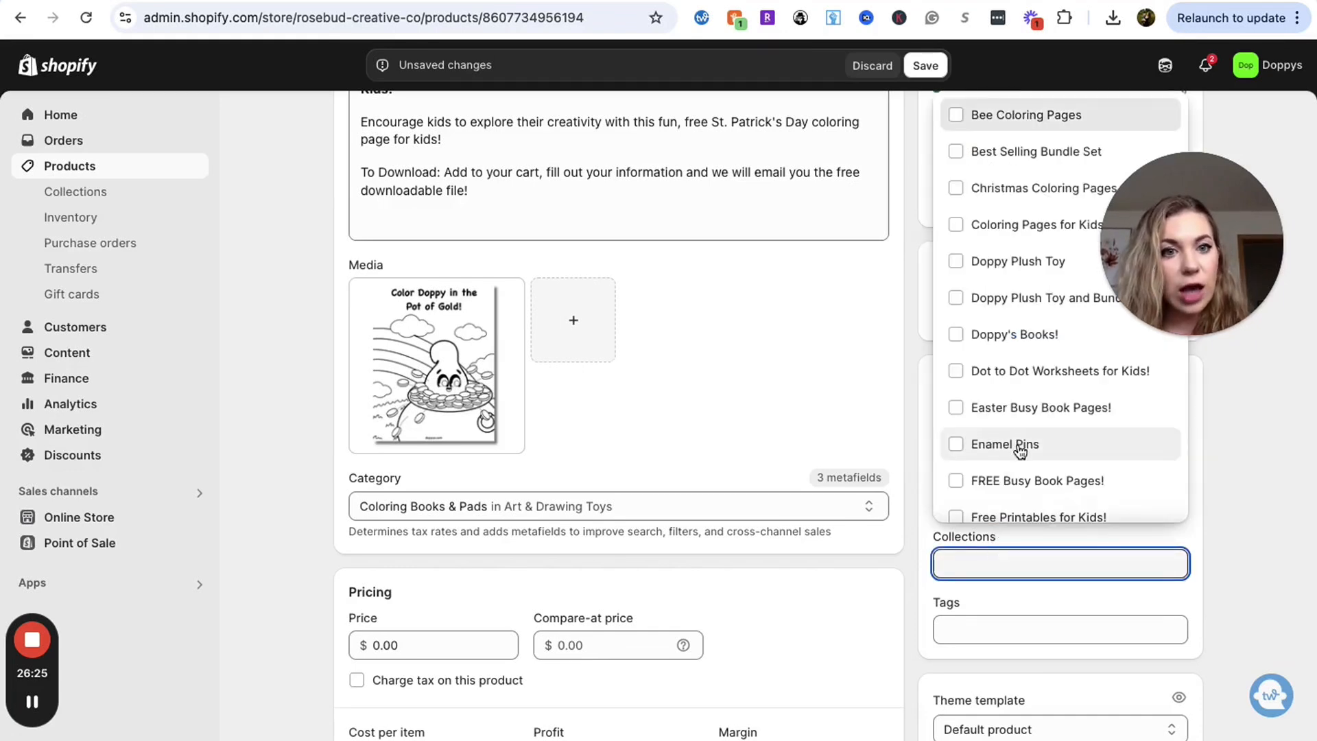
scroll(1036, 460, "down", 2)
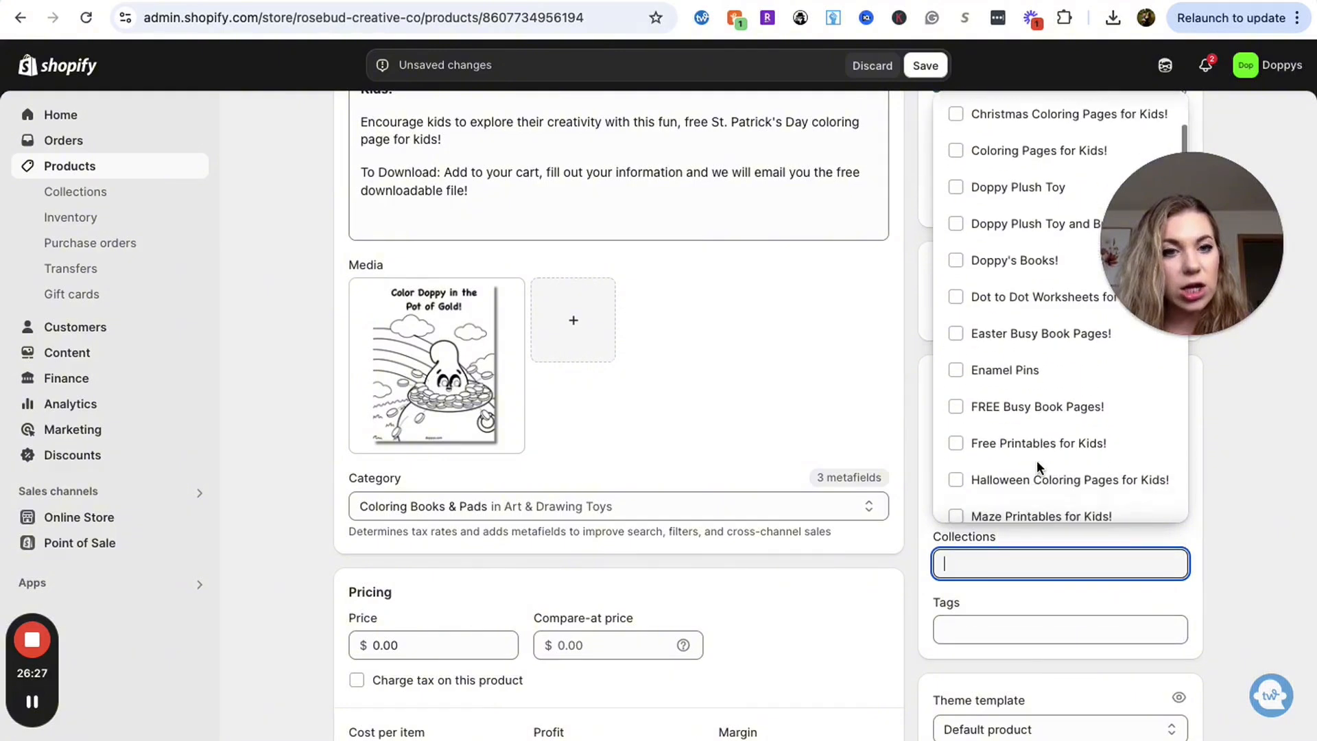
scroll(1036, 459, "down", 3)
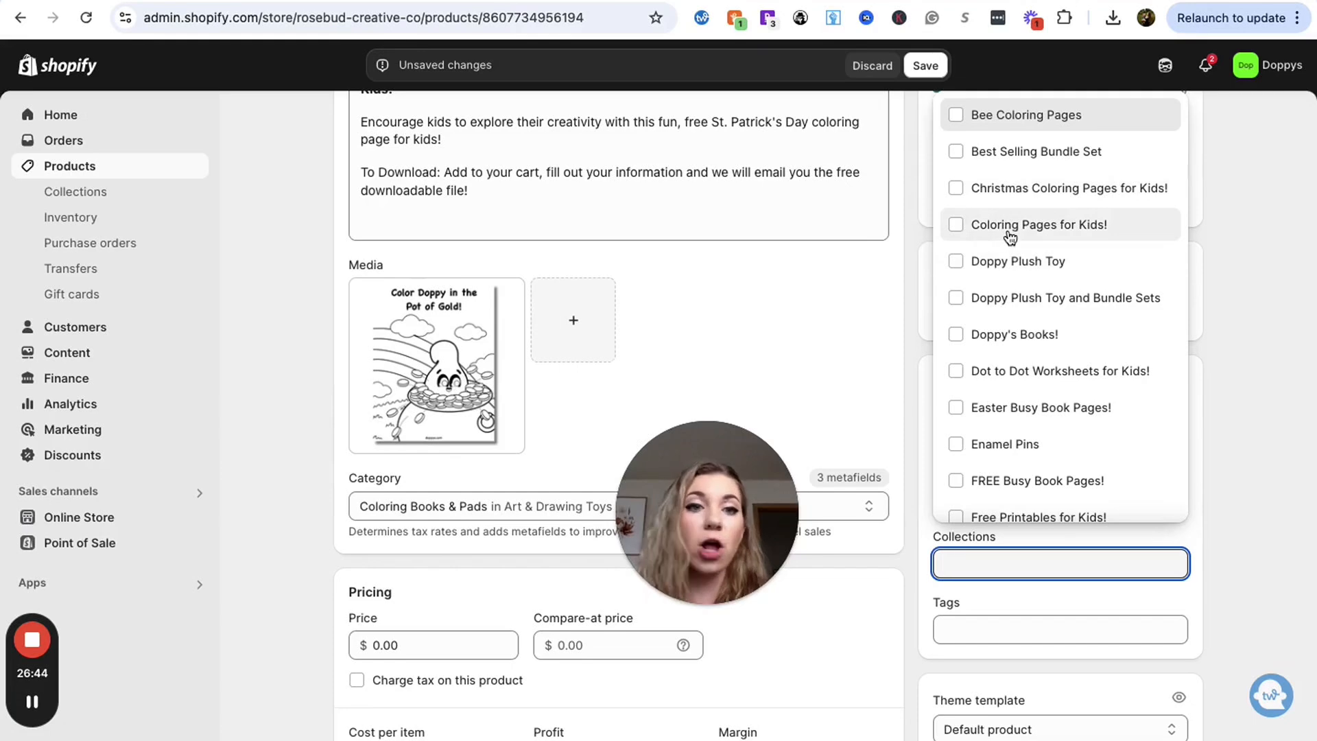
left_click(958, 226)
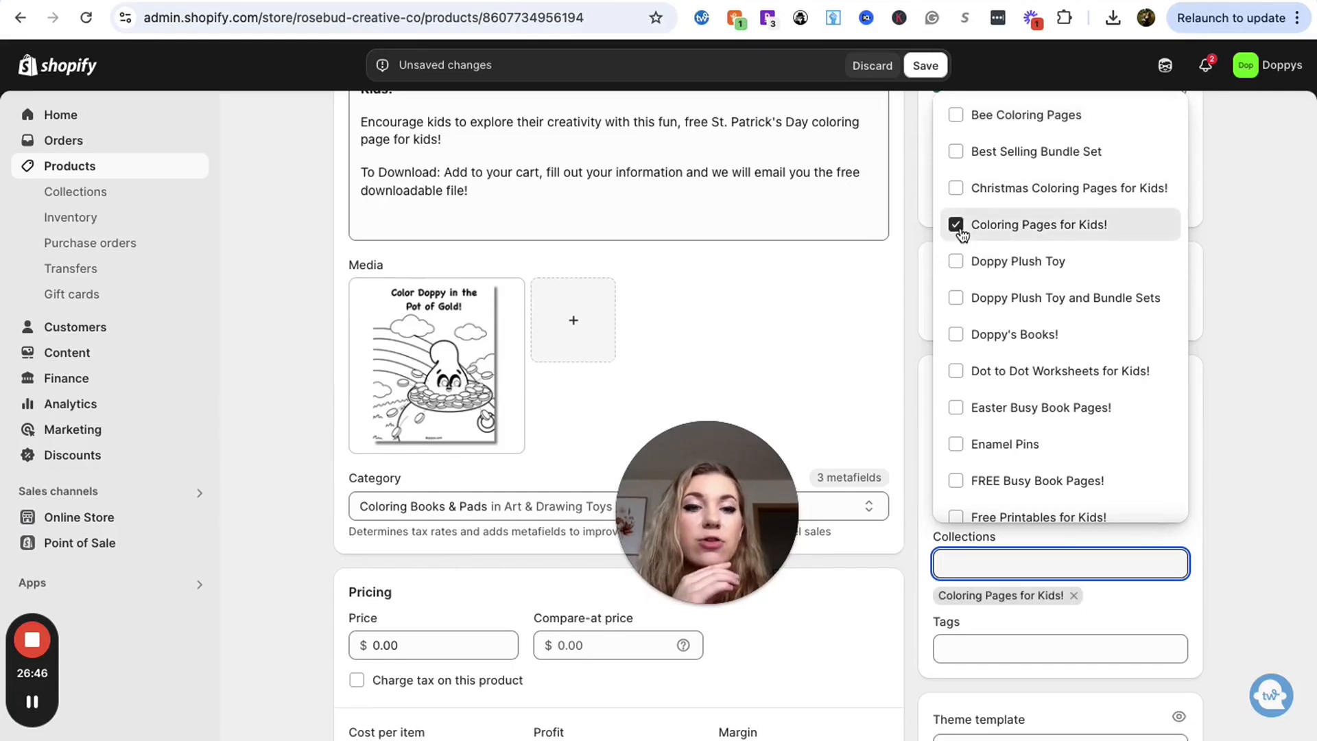
Browse the remaining collections and also add the product to "St. Patrick's Day Printables!"
scroll(1014, 374, "down", 1)
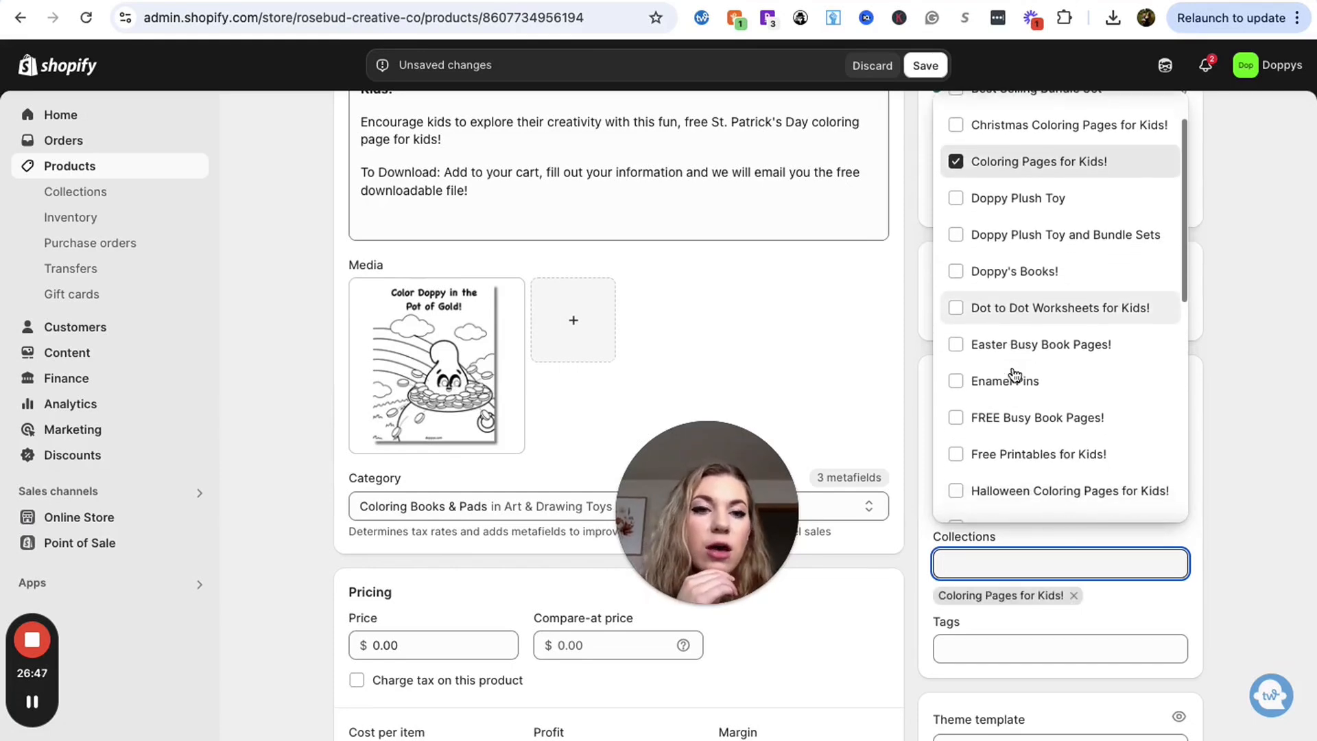
scroll(1014, 374, "down", 2)
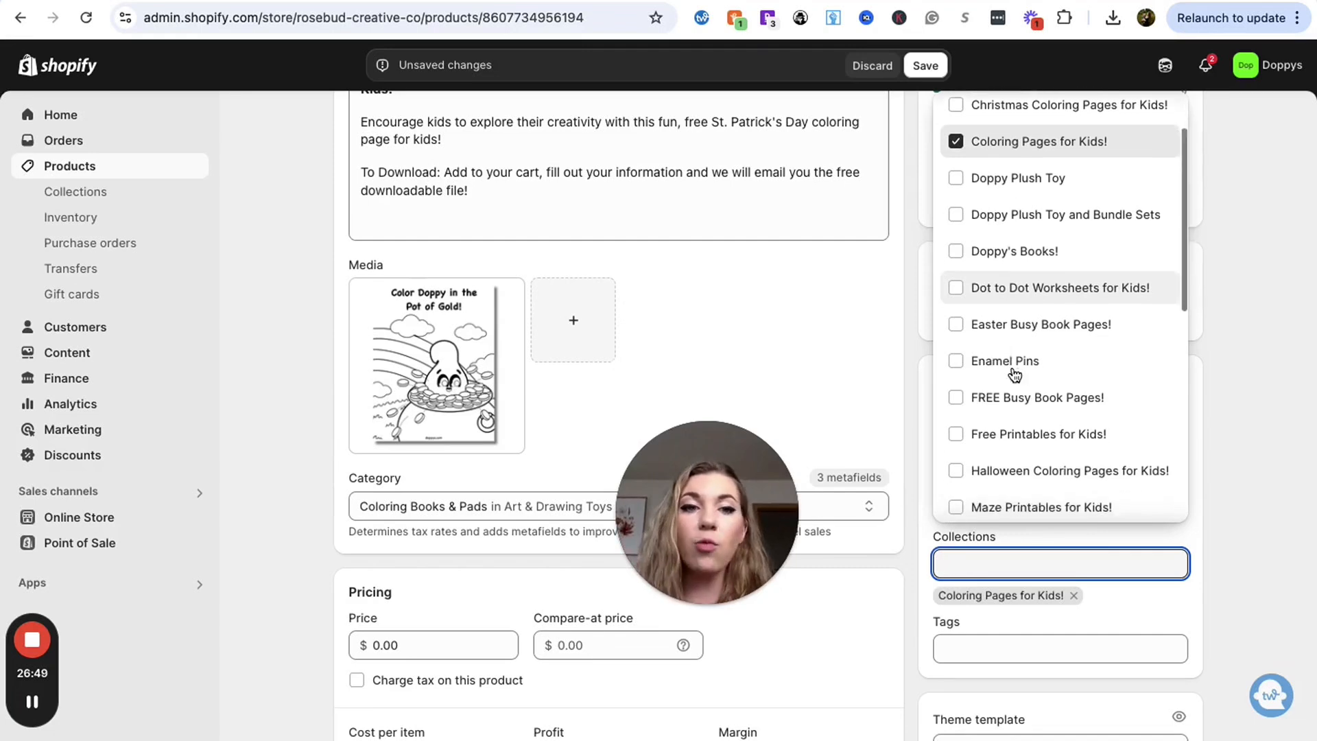
scroll(1068, 379, "up", 3)
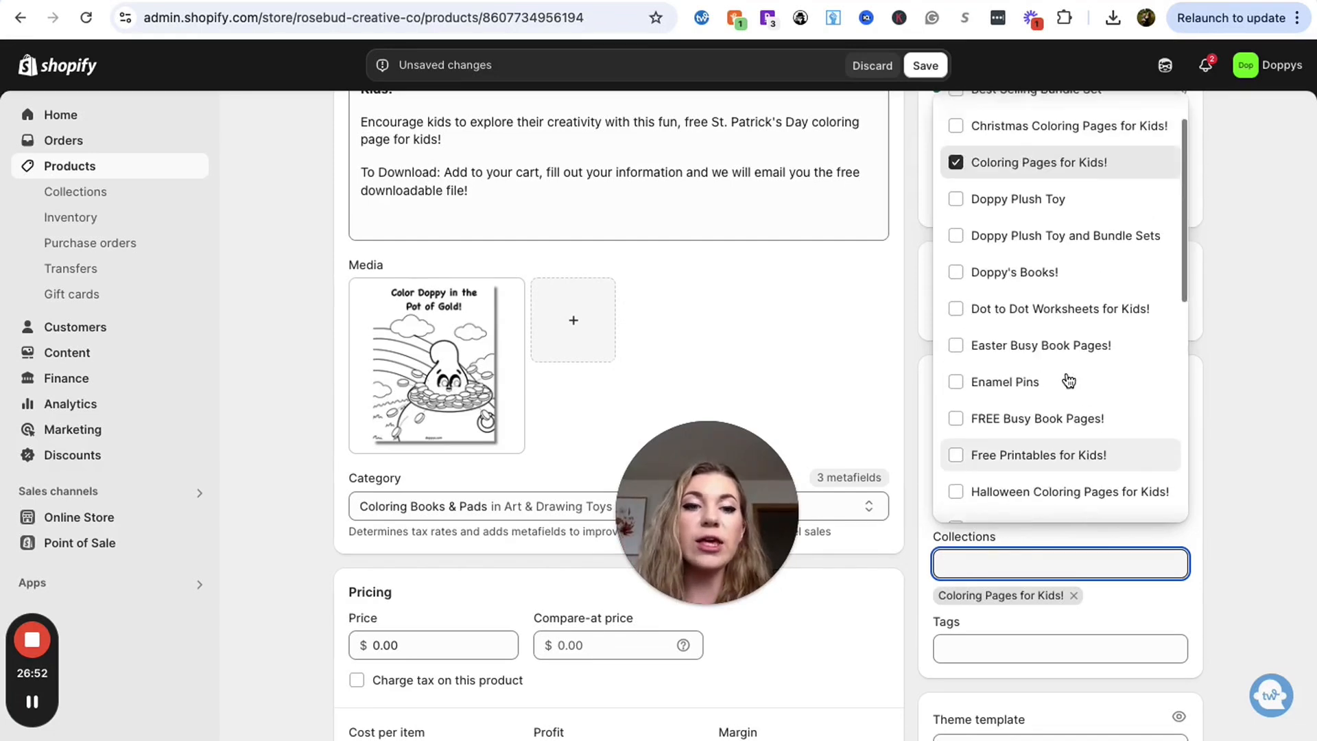
scroll(1208, 328, "up", 1)
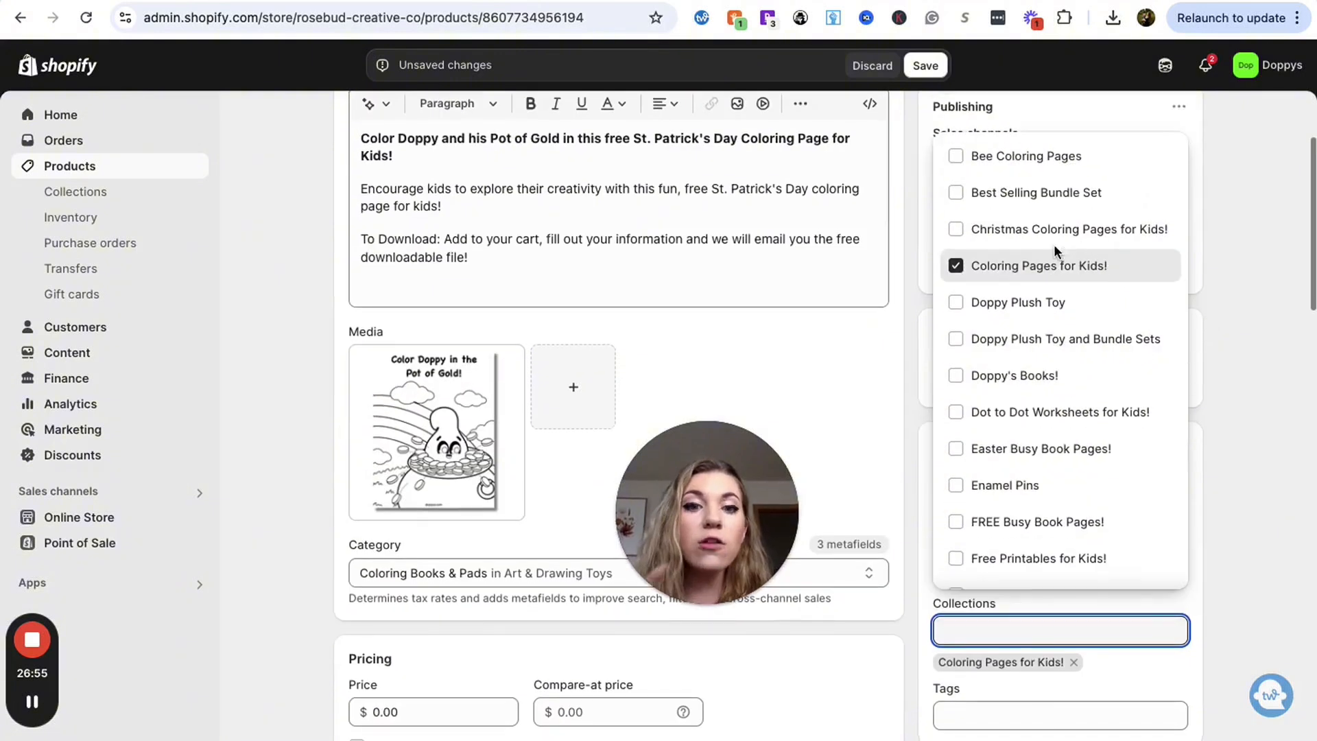
scroll(1018, 385, "down", 3)
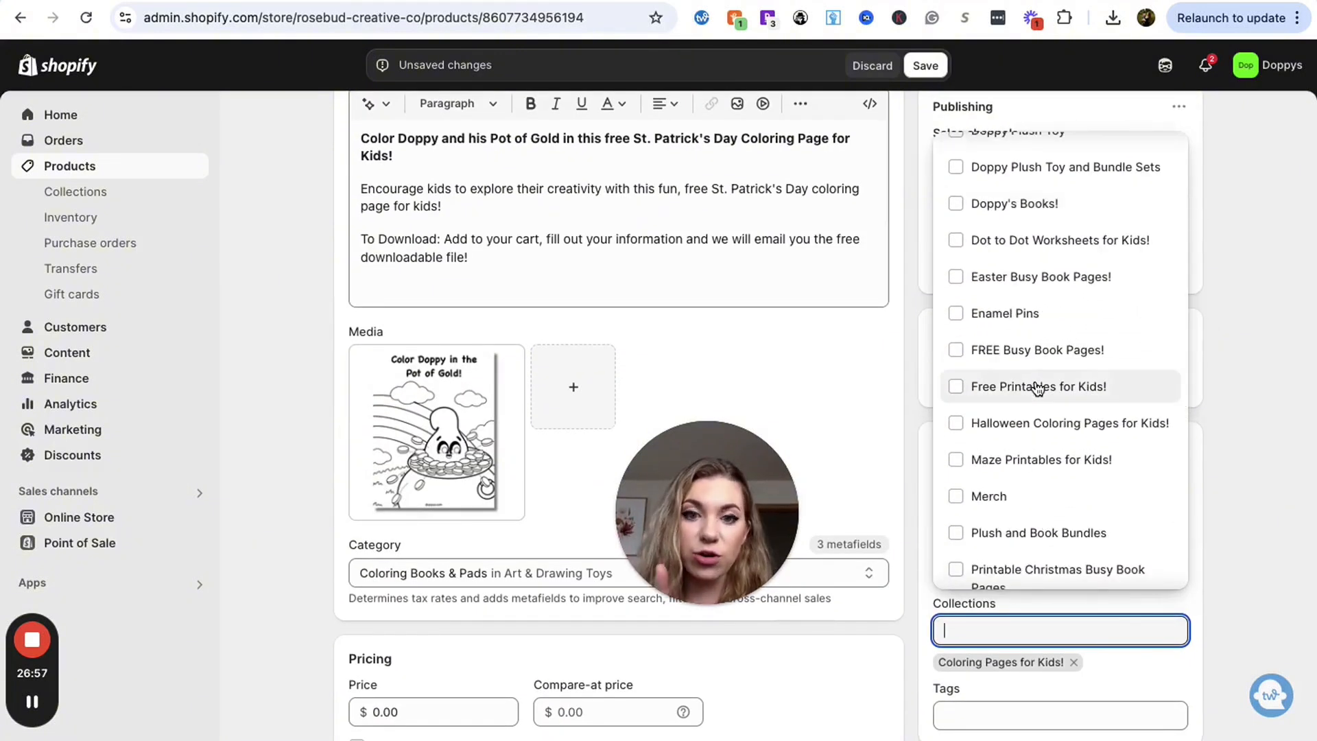
scroll(1038, 388, "down", 3)
scroll(1037, 388, "down", 1)
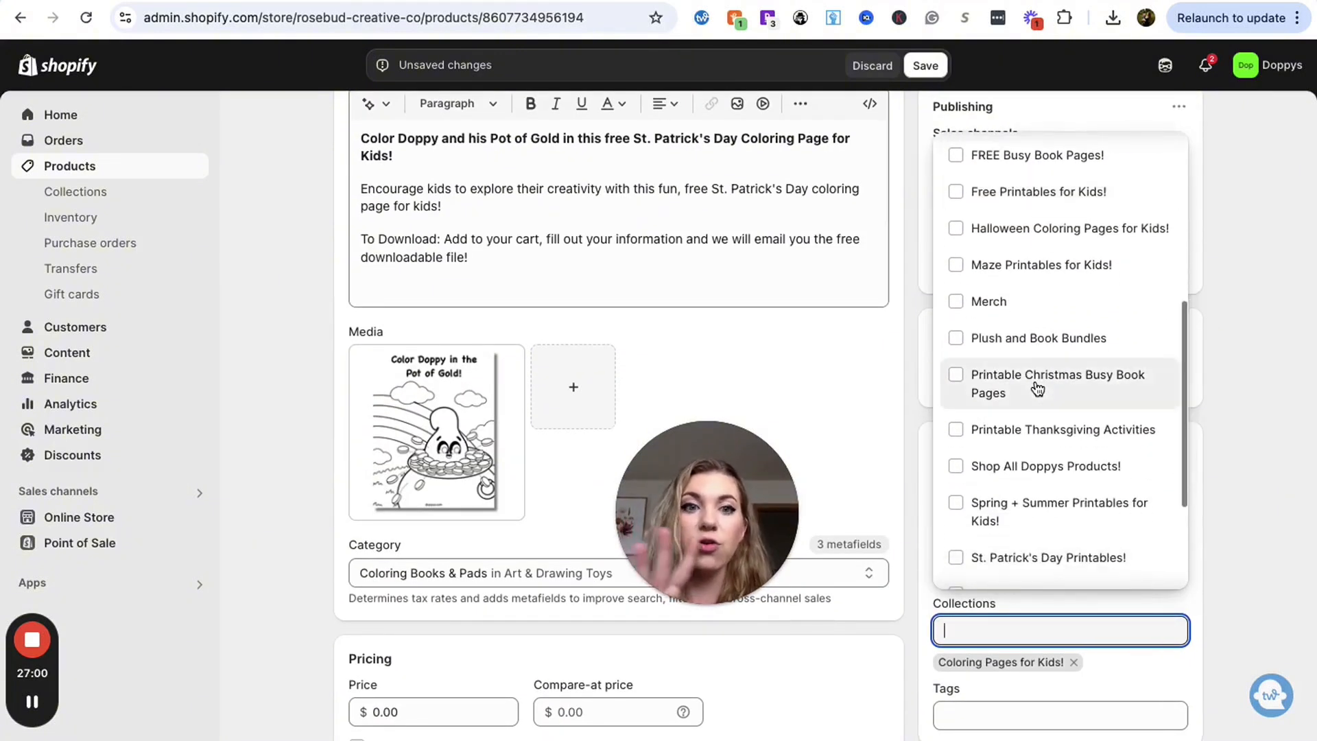
scroll(1037, 388, "down", 3)
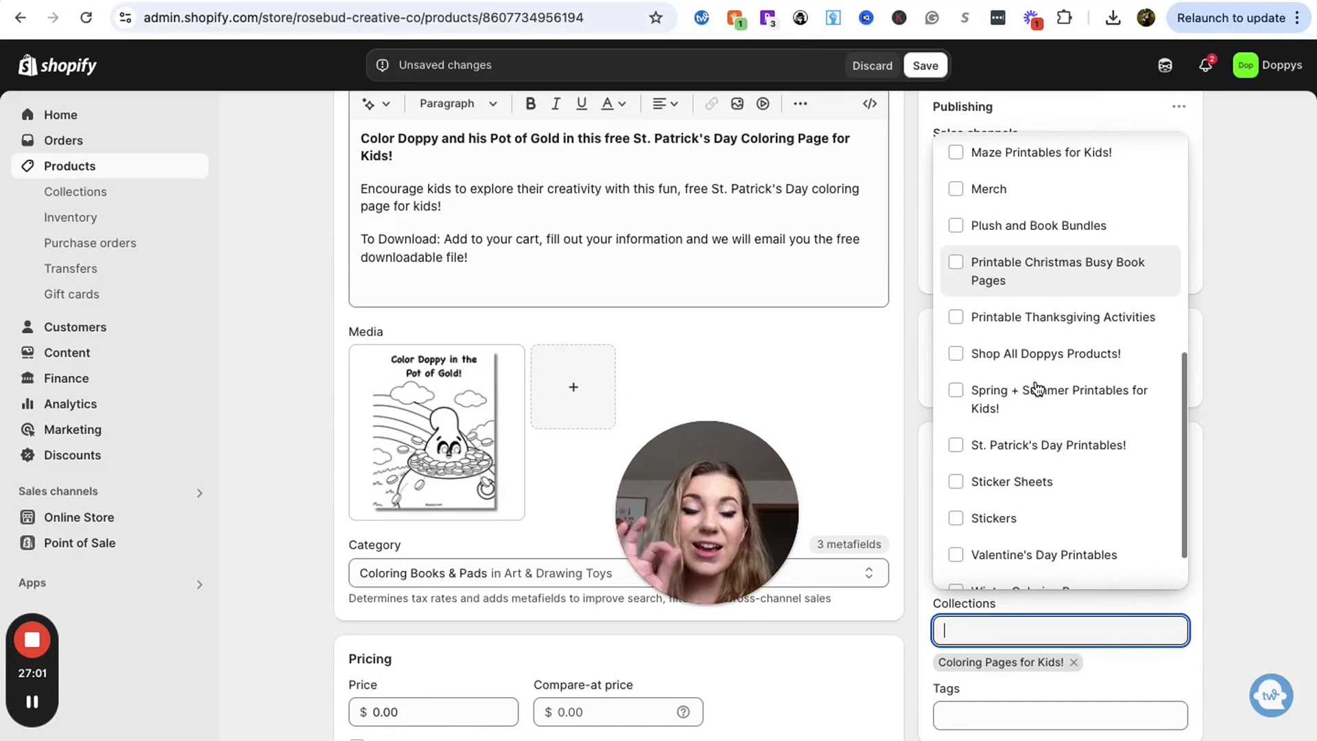
left_click(958, 450)
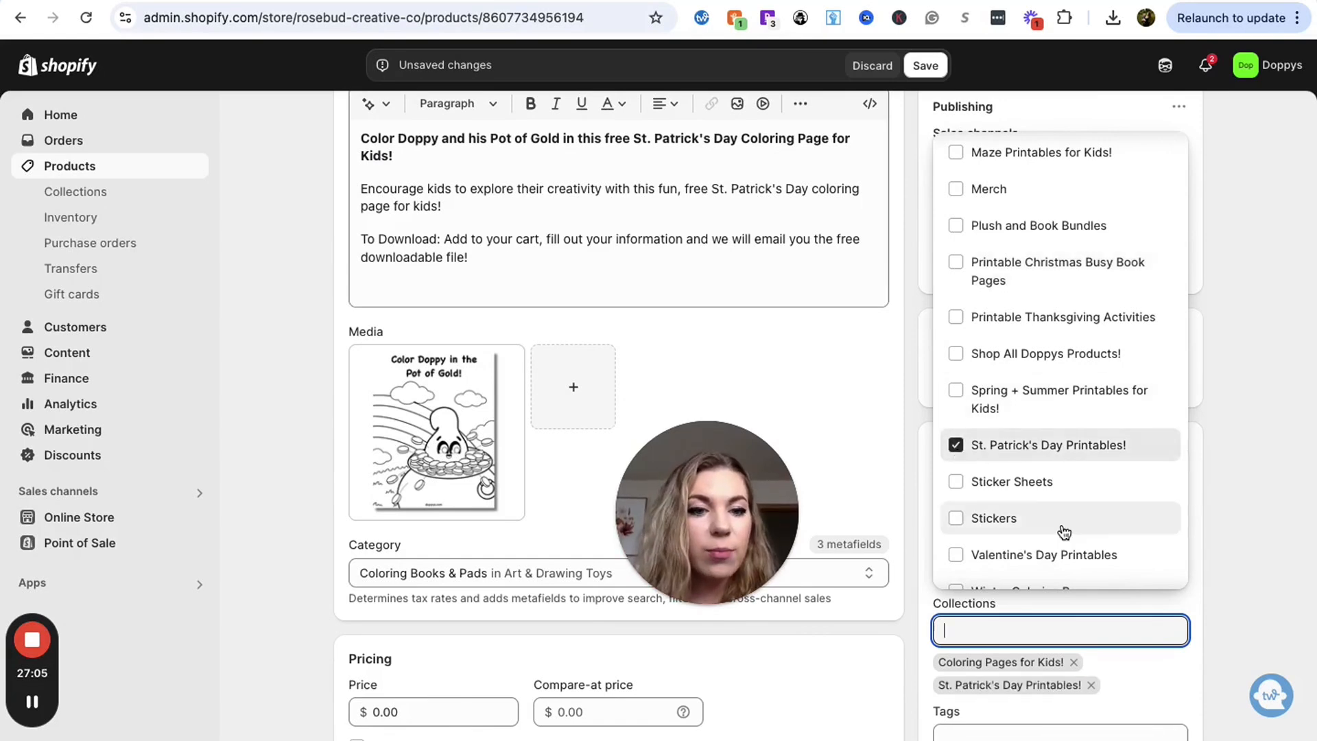
scroll(1064, 532, "down", 2)
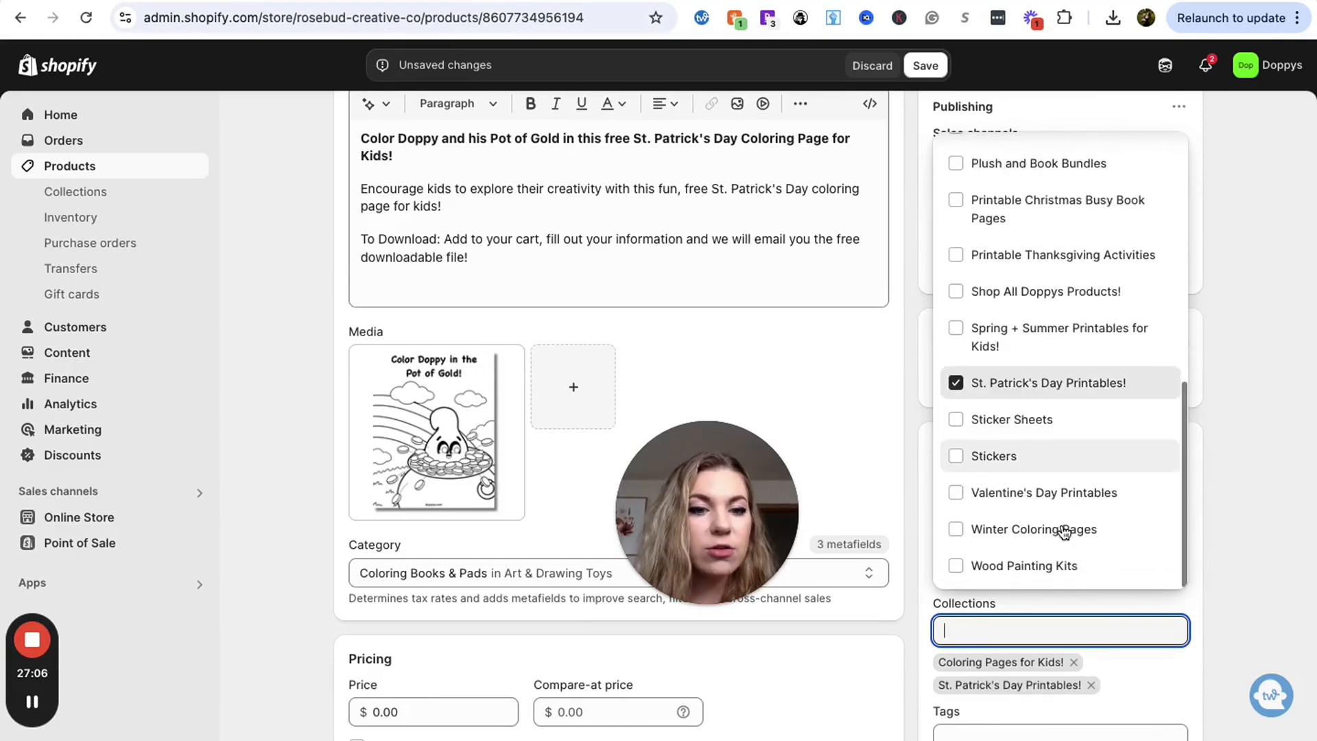
left_click(1212, 607)
Tag the product with the suggested tags "free printables", "printable", "printables for kids" and "activity sheets"
scroll(1212, 607, "down", 3)
left_click(972, 575)
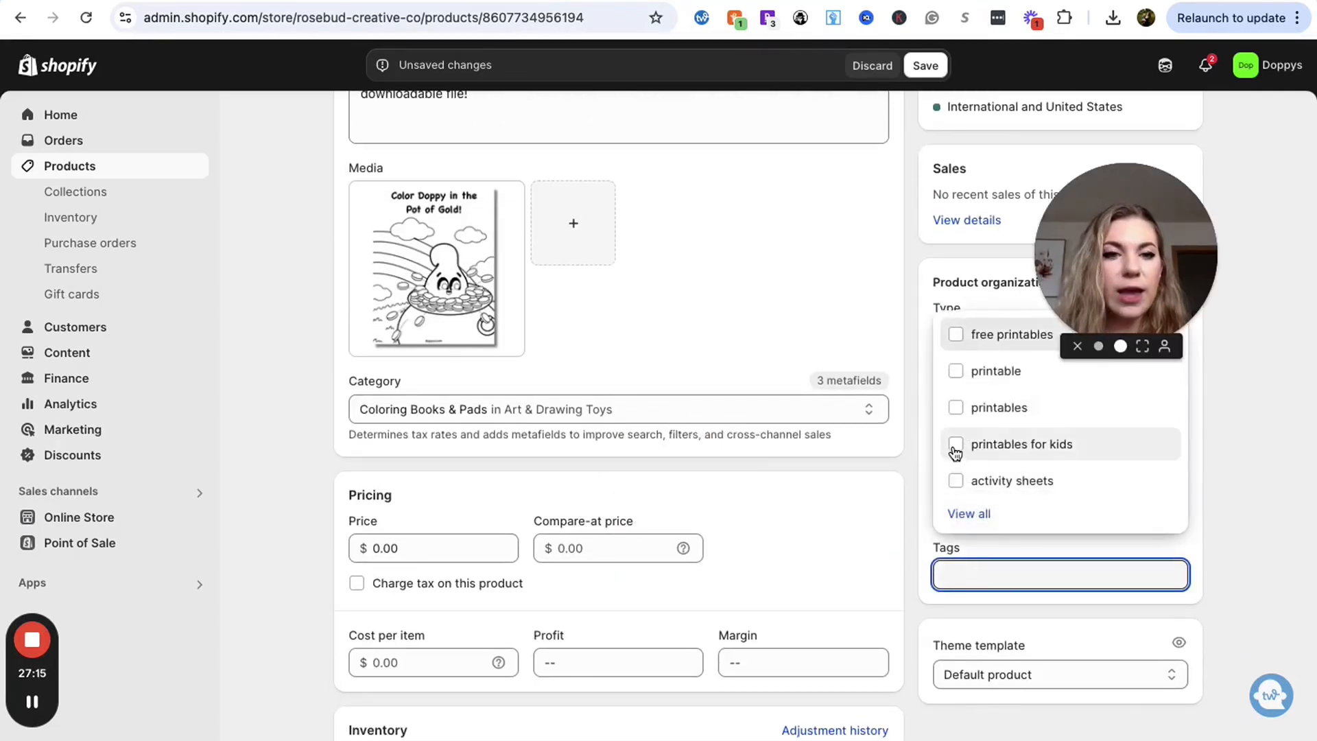
left_click_drag(1122, 258, 1179, 194)
left_click(1003, 576)
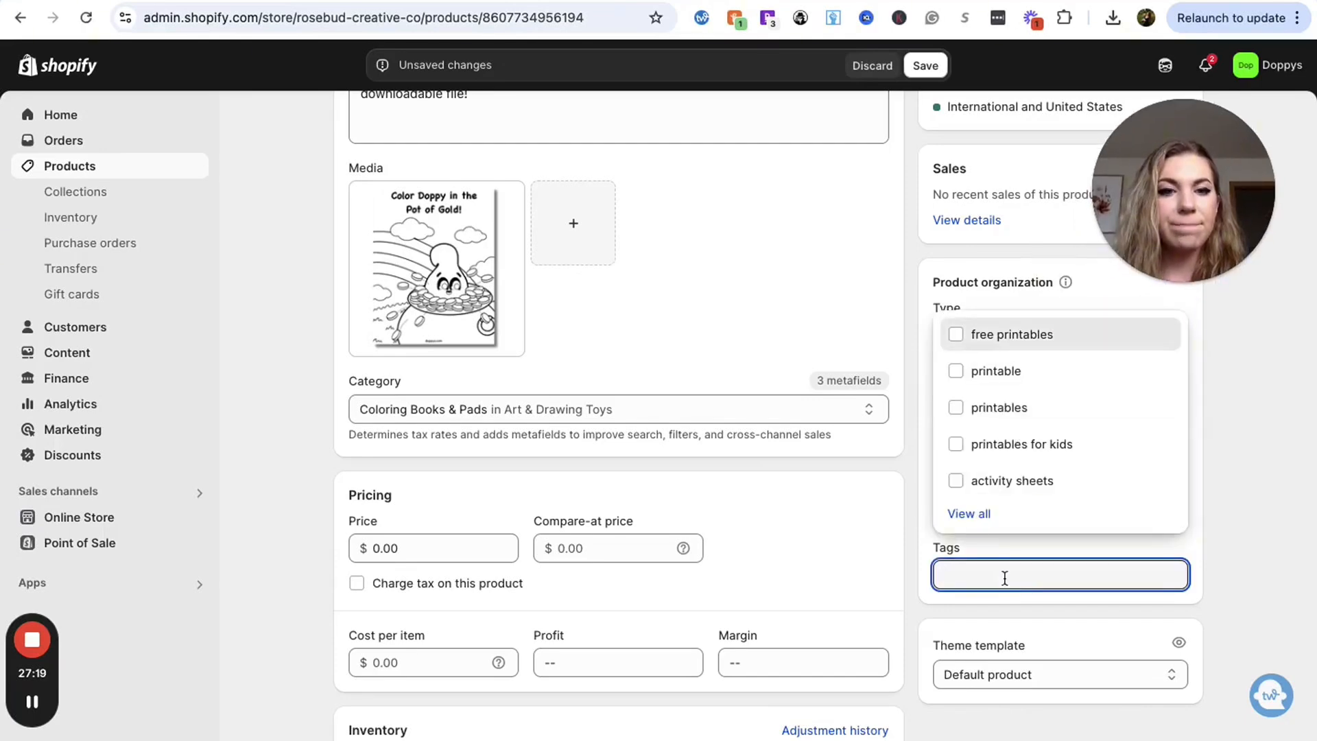
left_click(956, 335)
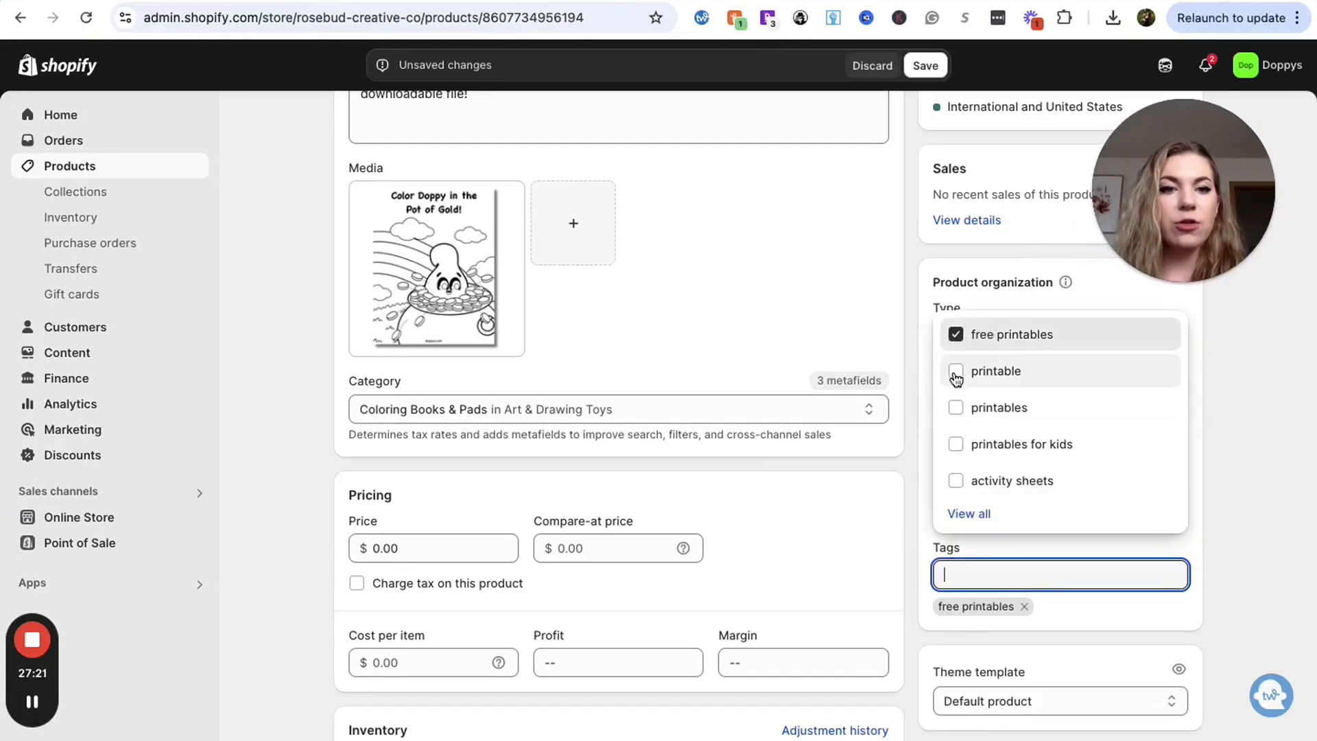
left_click(956, 371)
left_click(956, 444)
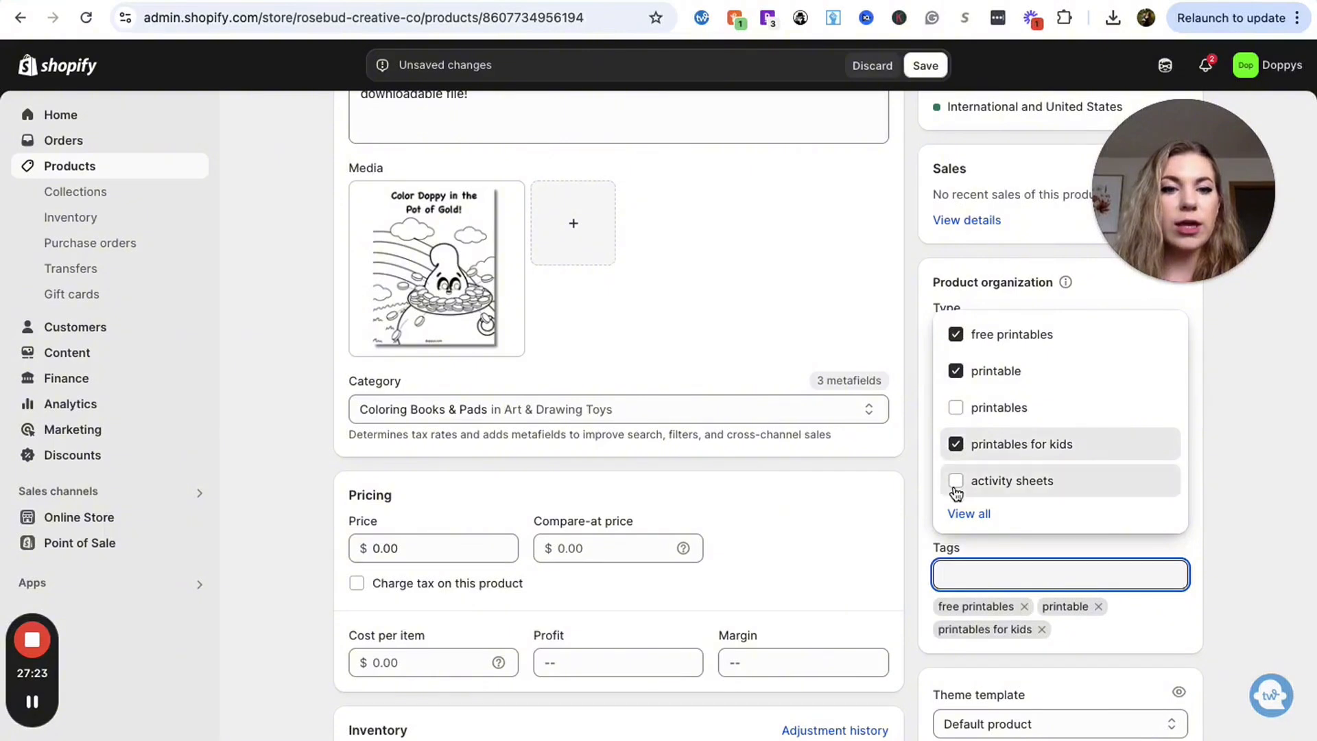
left_click(956, 480)
From the full tag list, add "coloring pages", "coloring valentine card", "coloring pages for kids" and "printables", and save the selection
left_click(960, 516)
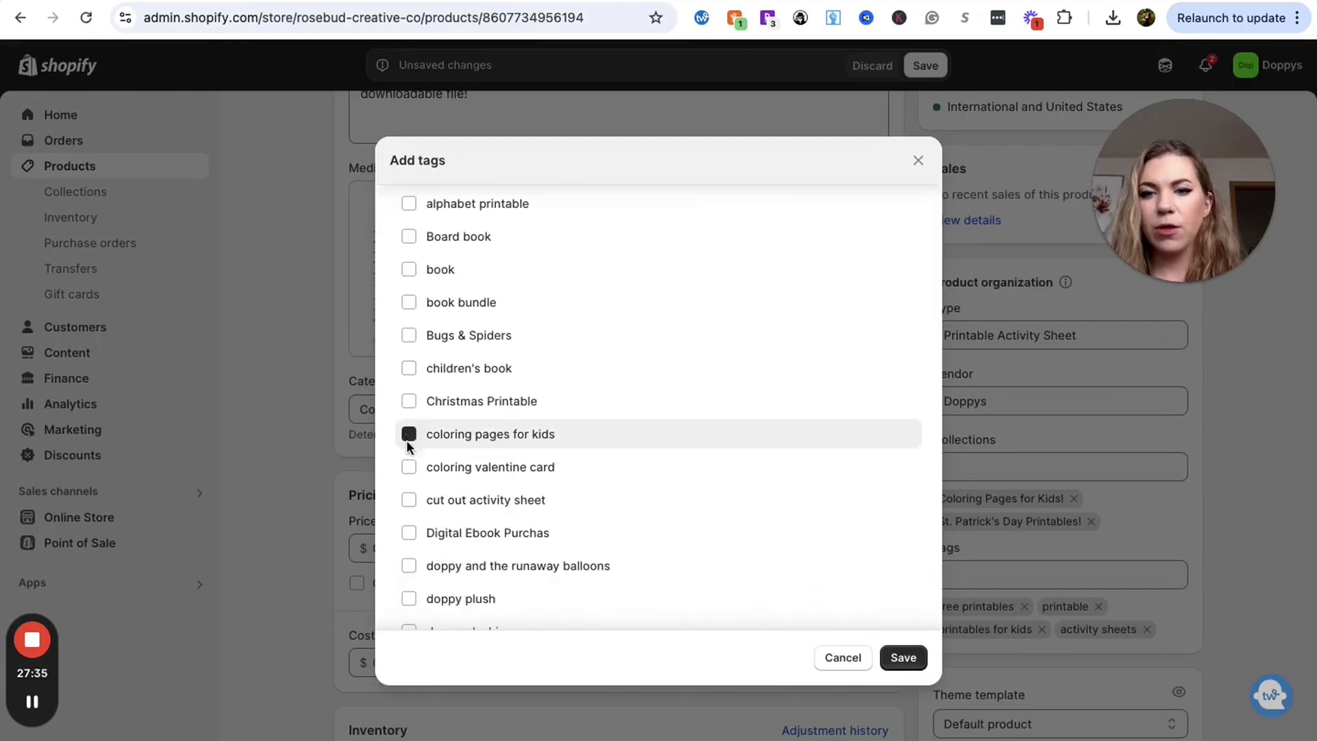
left_click(408, 465)
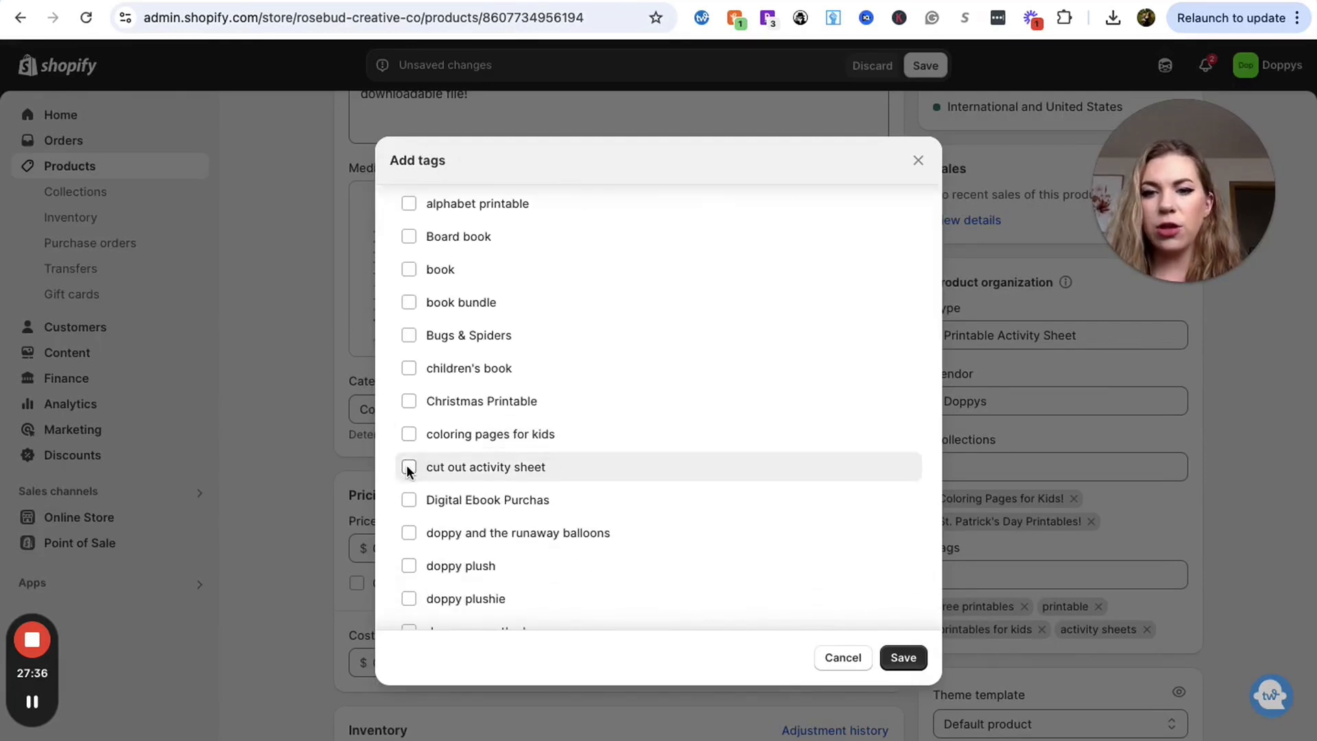
left_click(409, 434)
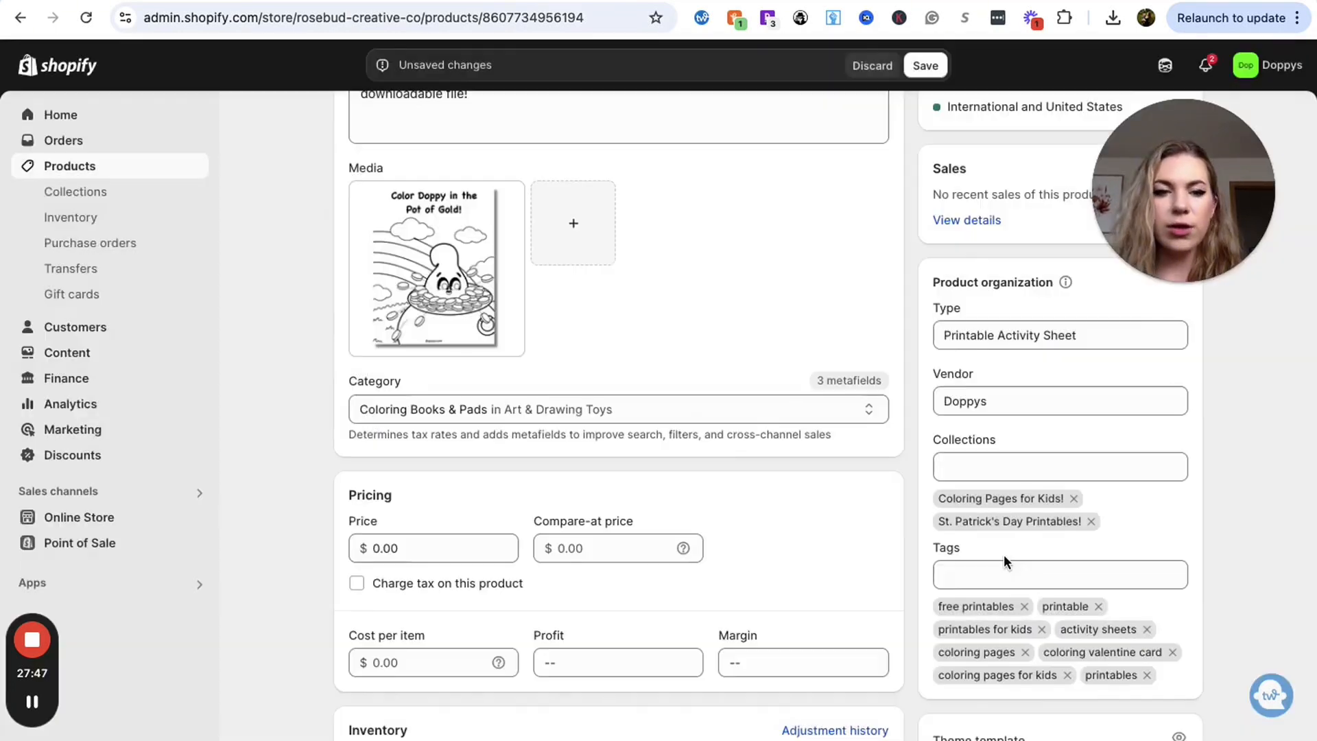
scroll(1003, 548, "down", 3)
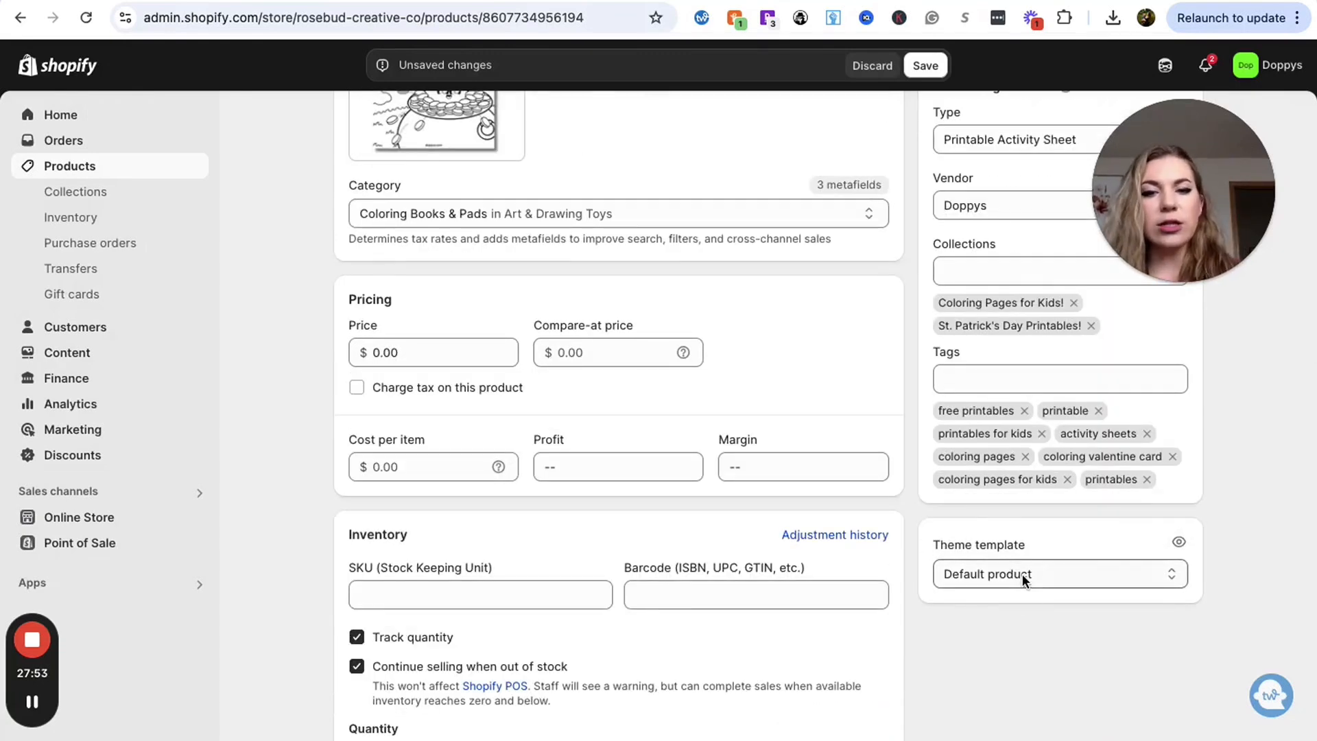
Save the changes to the St. Patrick's Day coloring page product
scroll(763, 410, "up", 8)
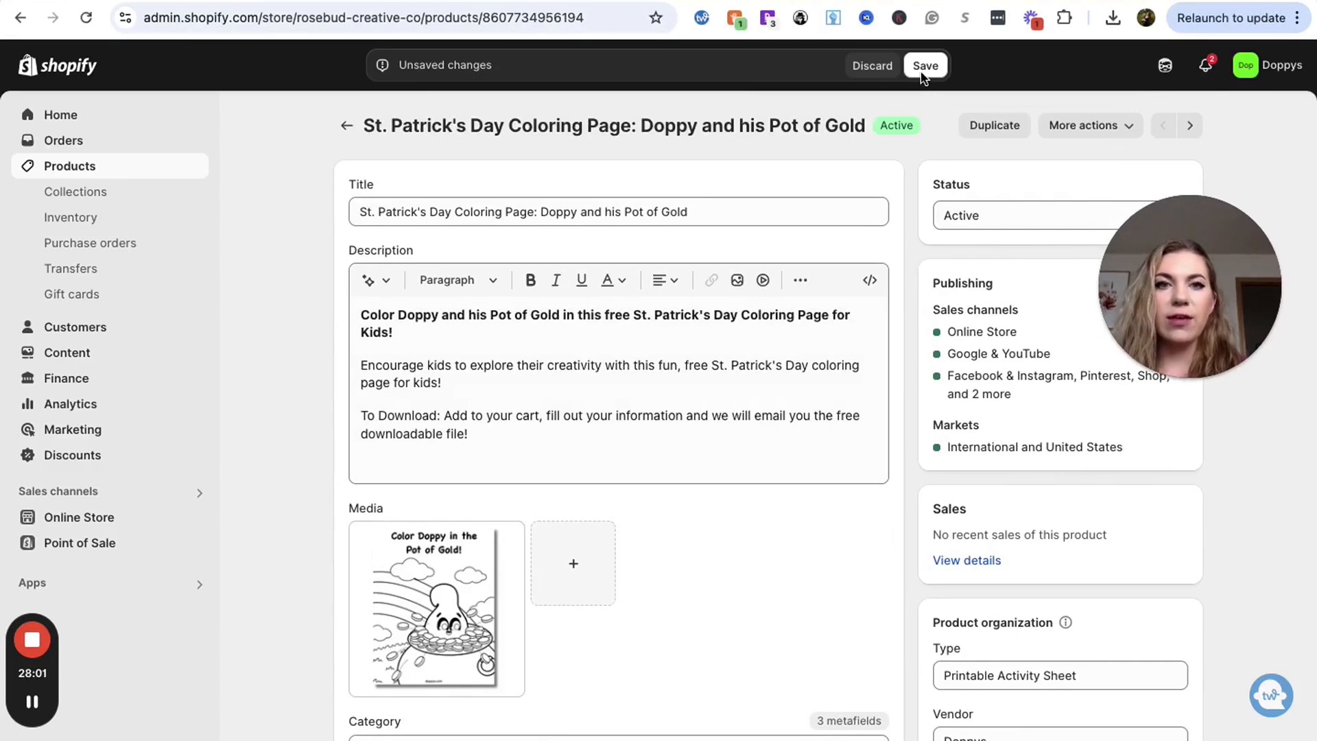
left_click(922, 67)
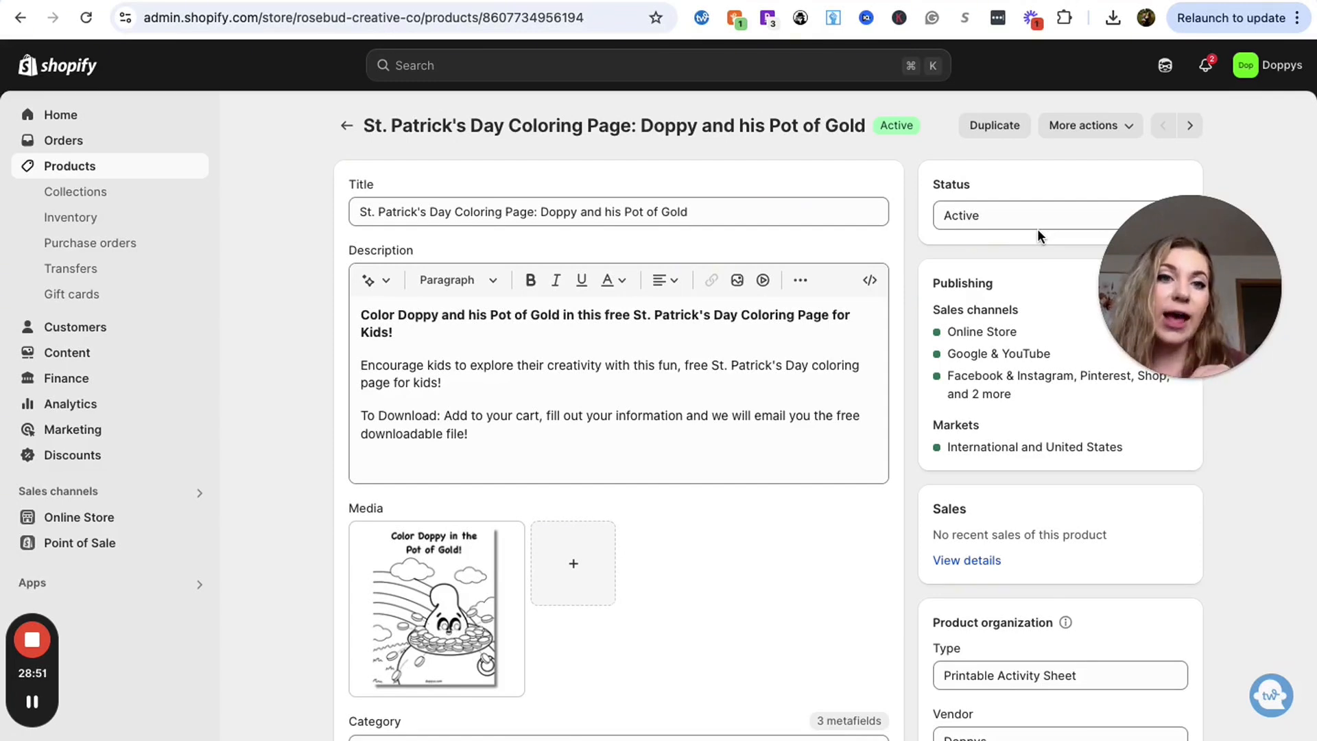
Attach the Doppy Pot of Gold coloring page PDF to the product as its digital download file and save it
left_click(1088, 129)
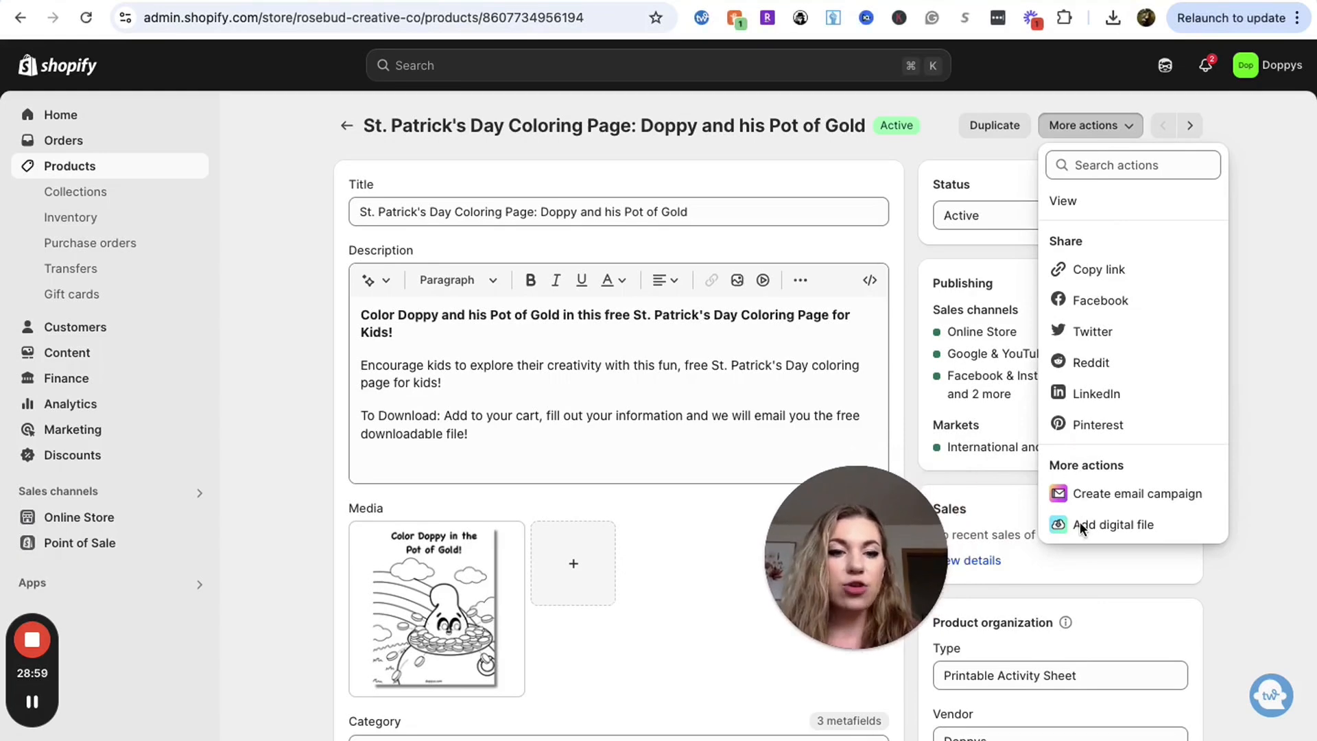
left_click(1080, 521)
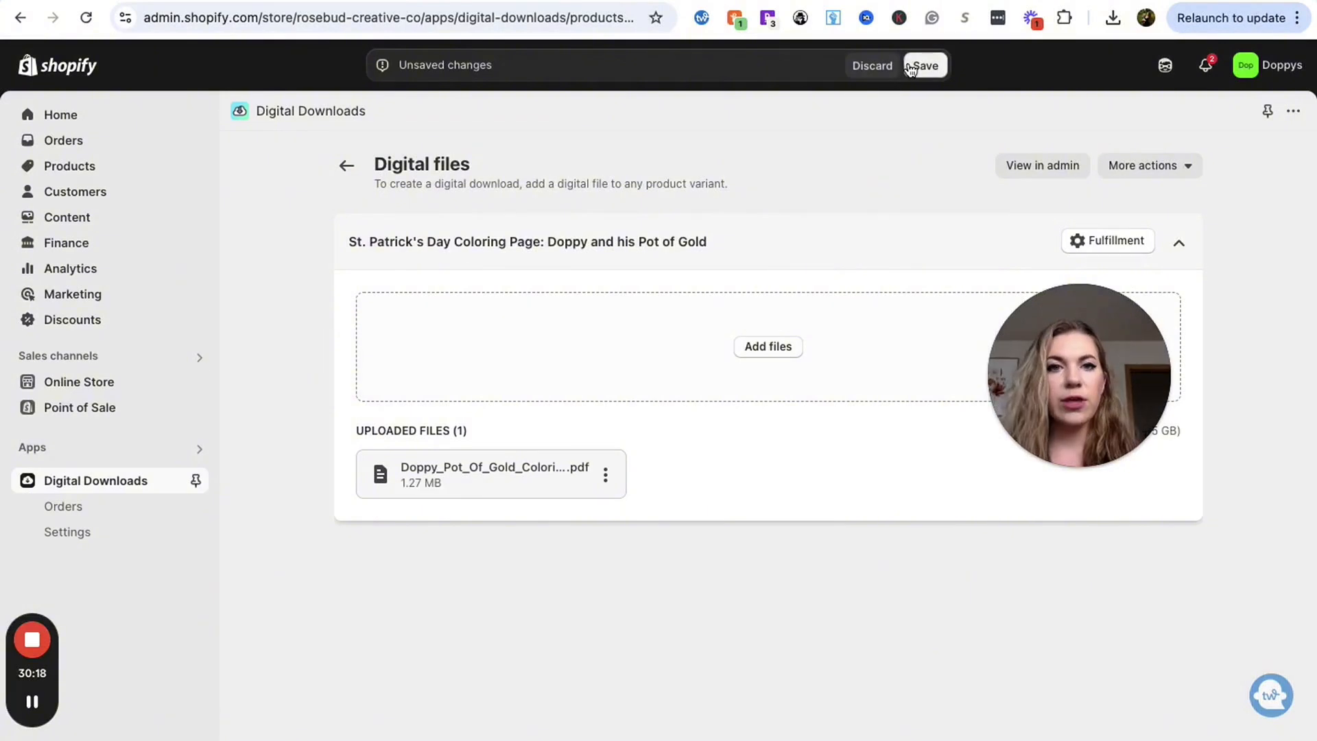
left_click(911, 66)
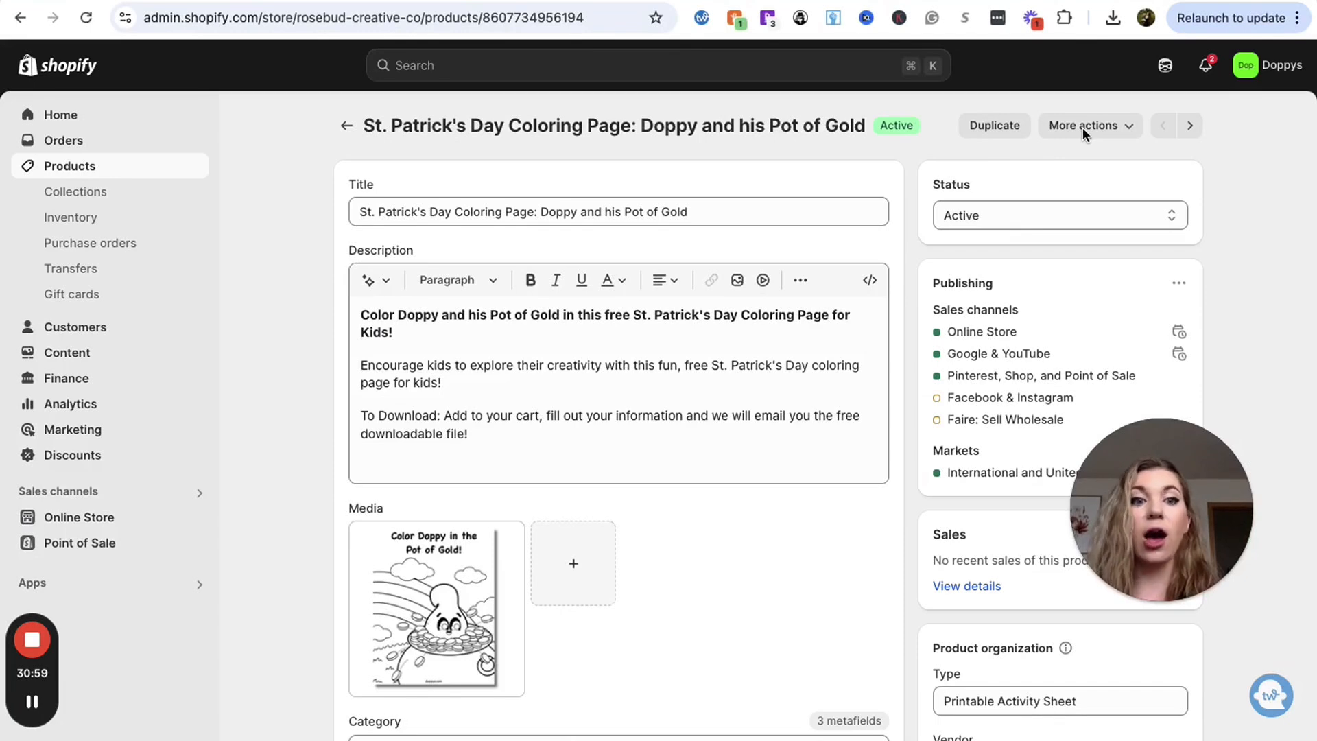
View the product on the live storefront and check its image, title, price, purchase options and description down to the page footer
left_click(1125, 129)
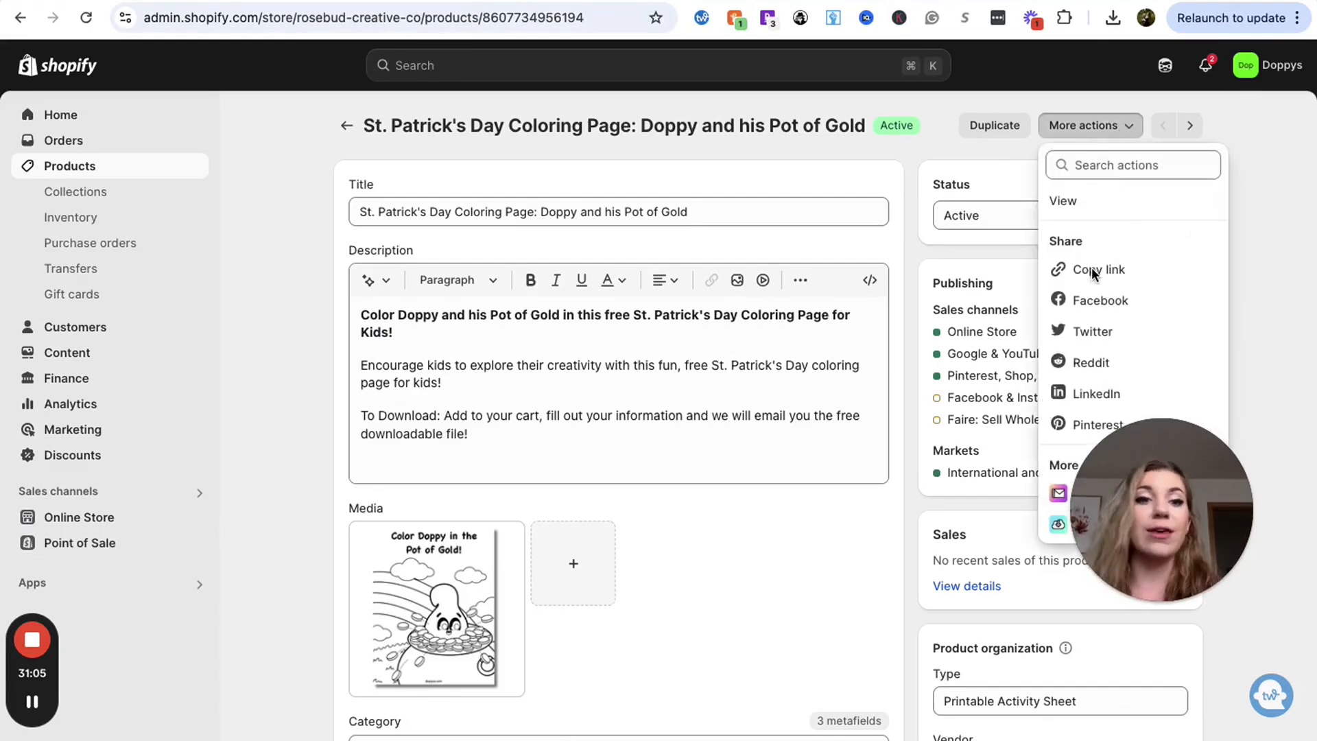
left_click(1085, 204)
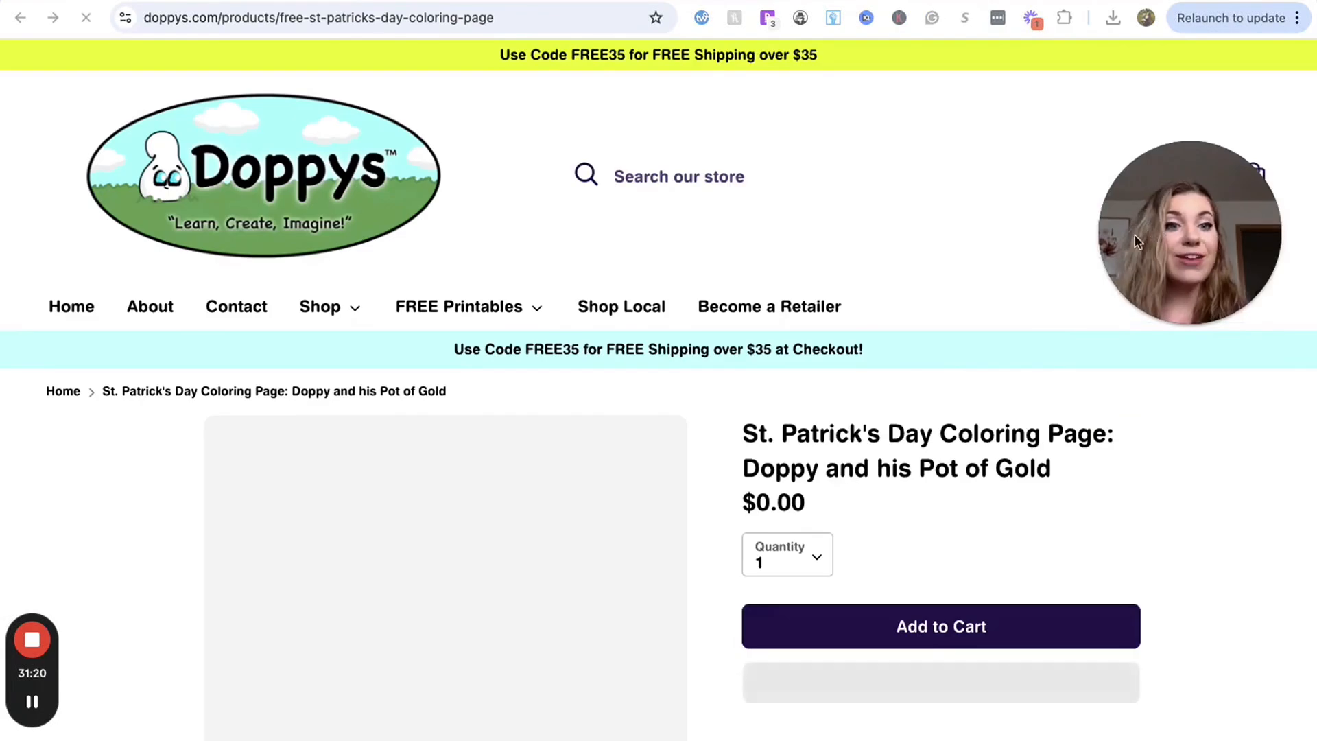
scroll(895, 353, "down", 4)
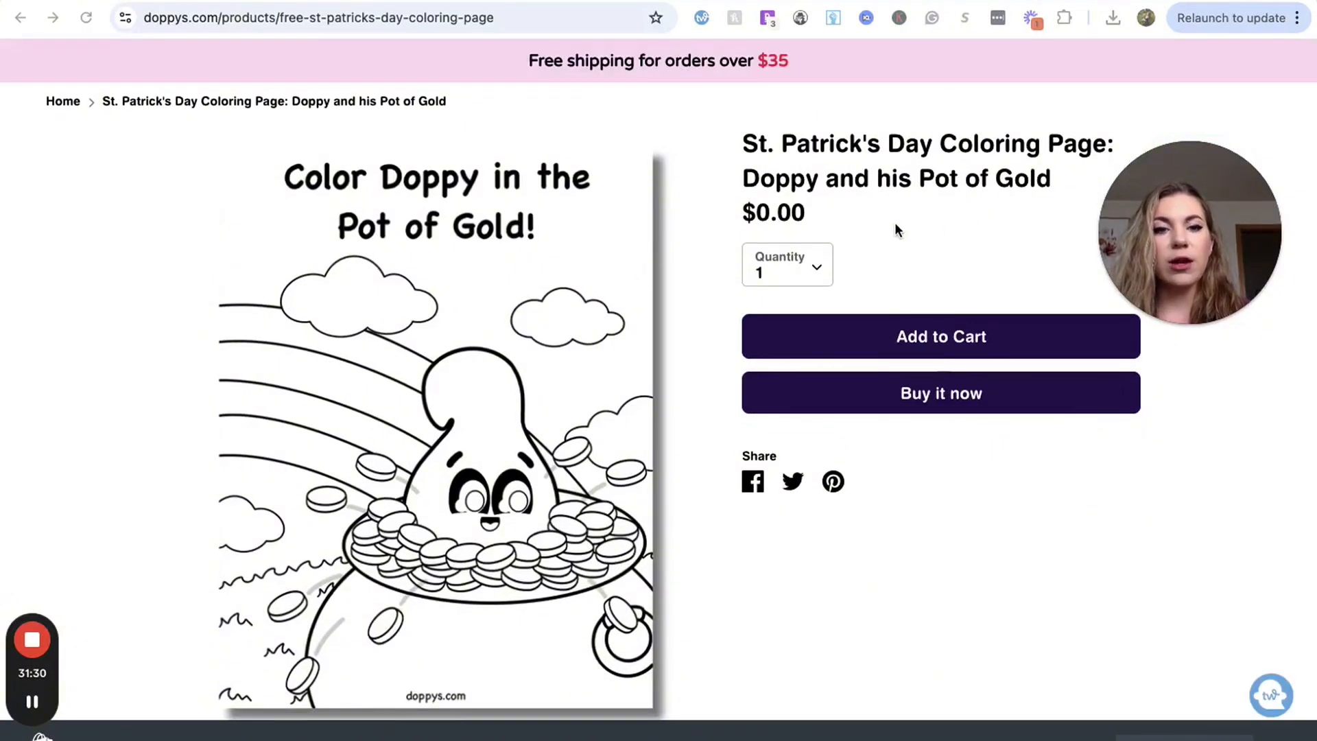
scroll(896, 228, "down", 1)
scroll(896, 228, "down", 3)
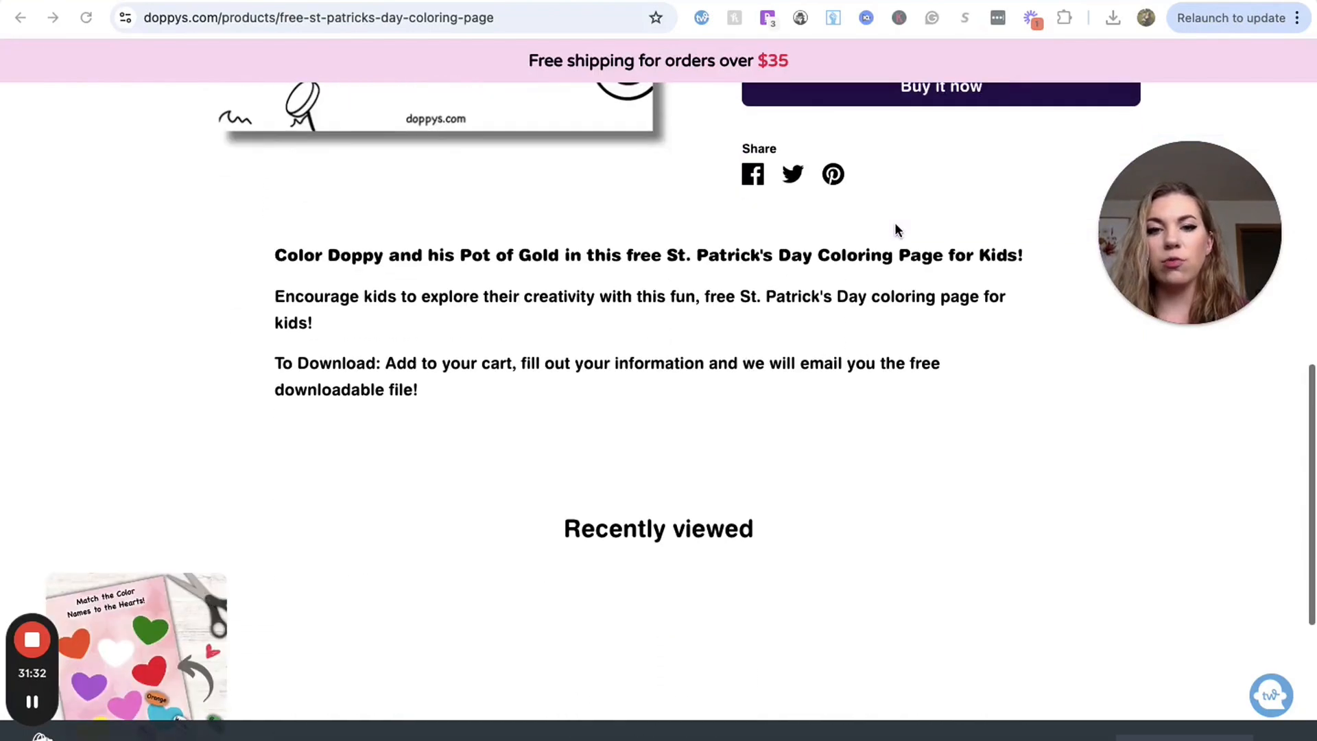
scroll(797, 431, "down", 6)
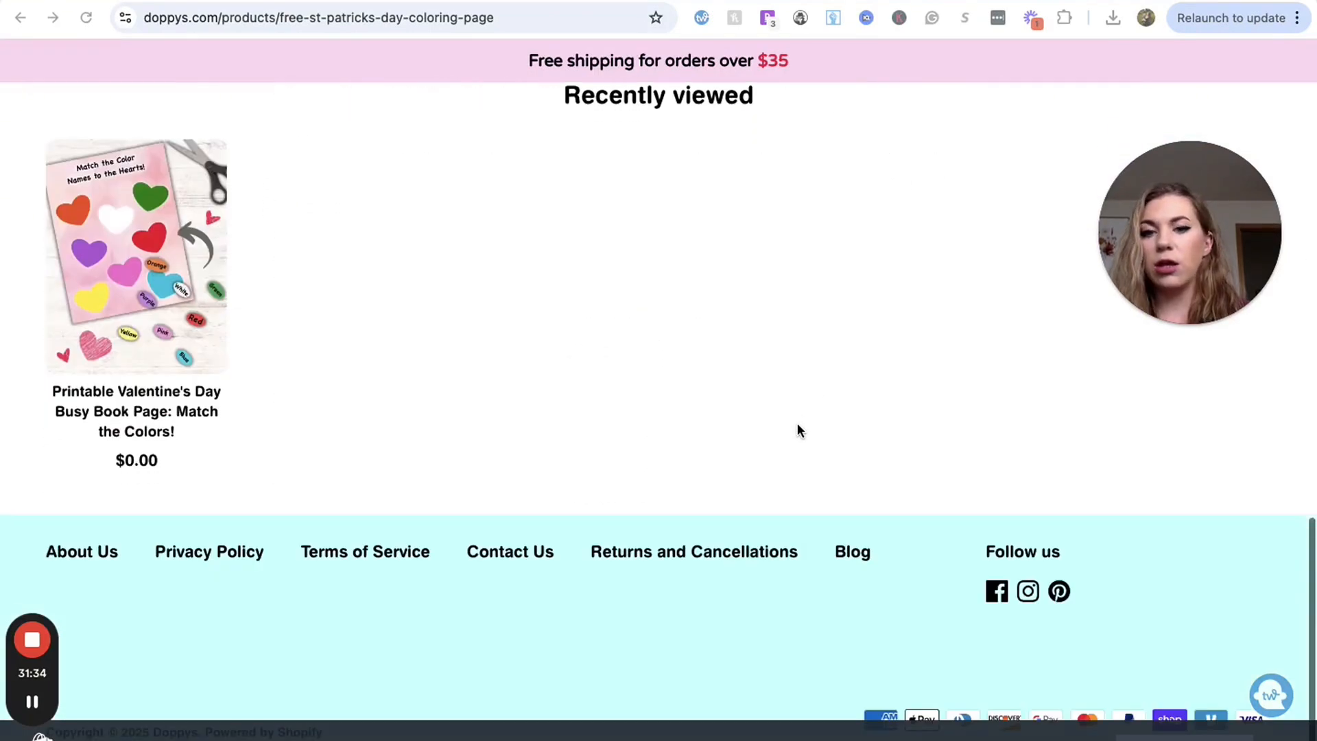
scroll(797, 431, "up", 8)
scroll(797, 429, "up", 5)
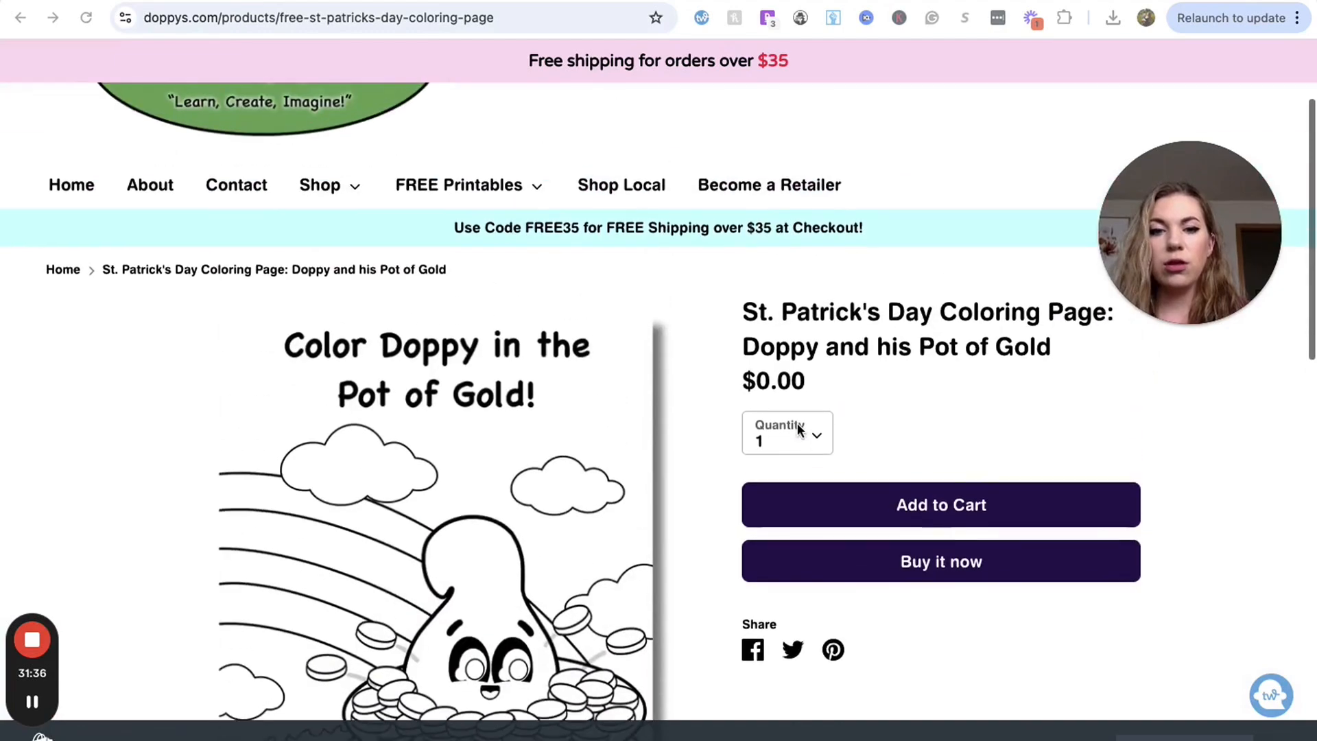